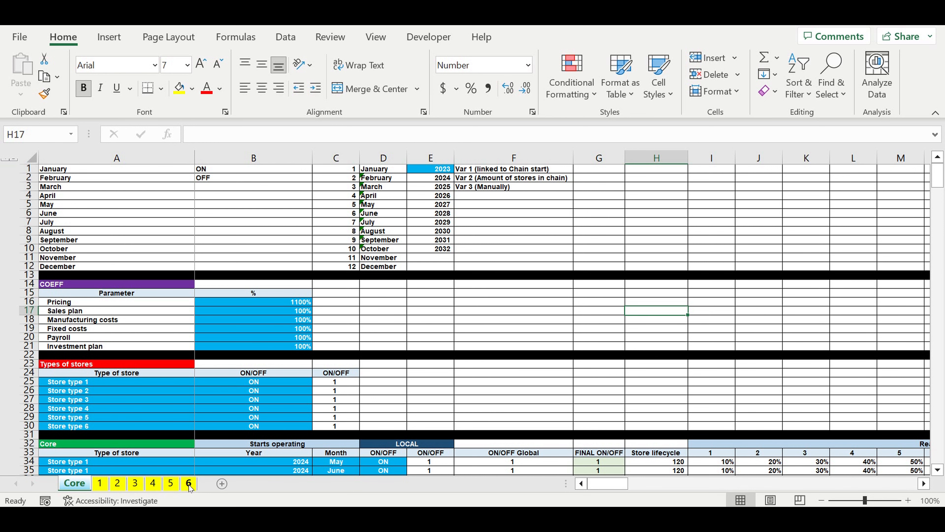
# Step: Review the ON/OFF switches in the Types of stores table on the Core sheet and the formulas behind their 1/0 flags
pyautogui.scroll(-2, 205, 404)
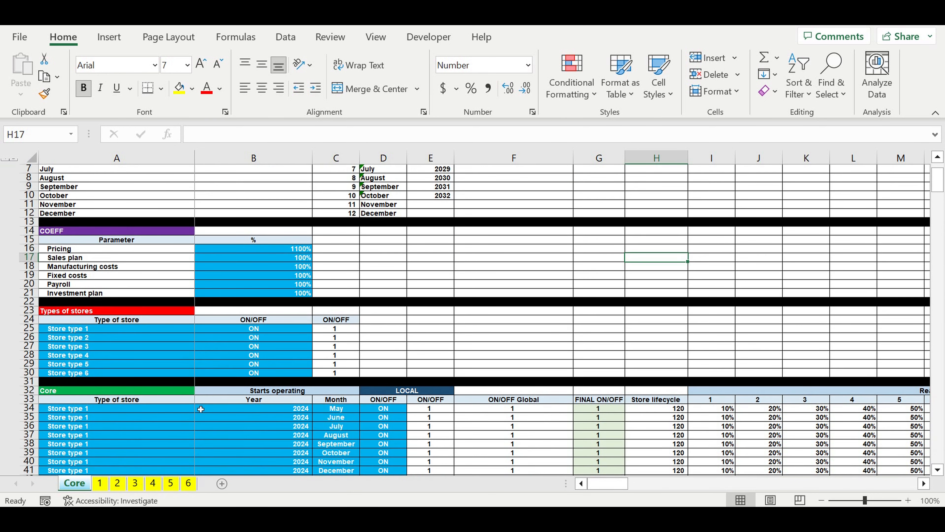
pyautogui.click(187, 410)
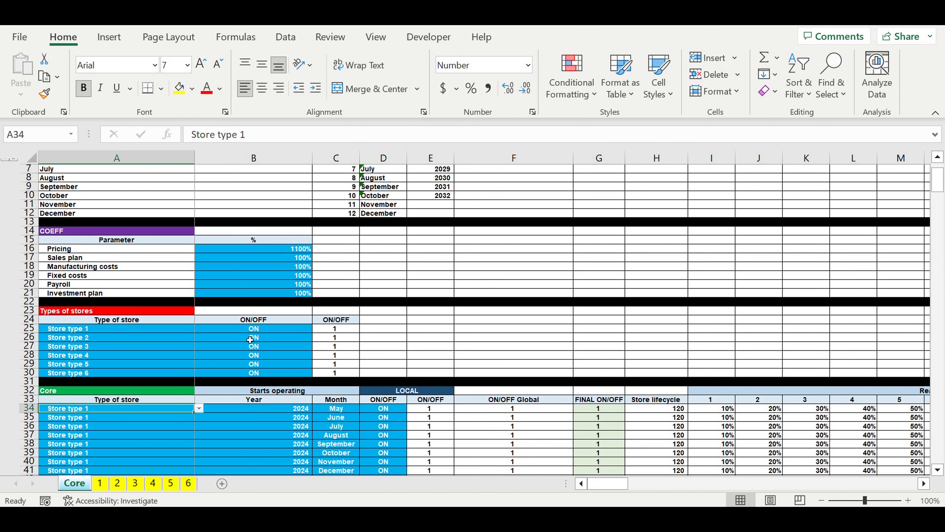
pyautogui.click(304, 348)
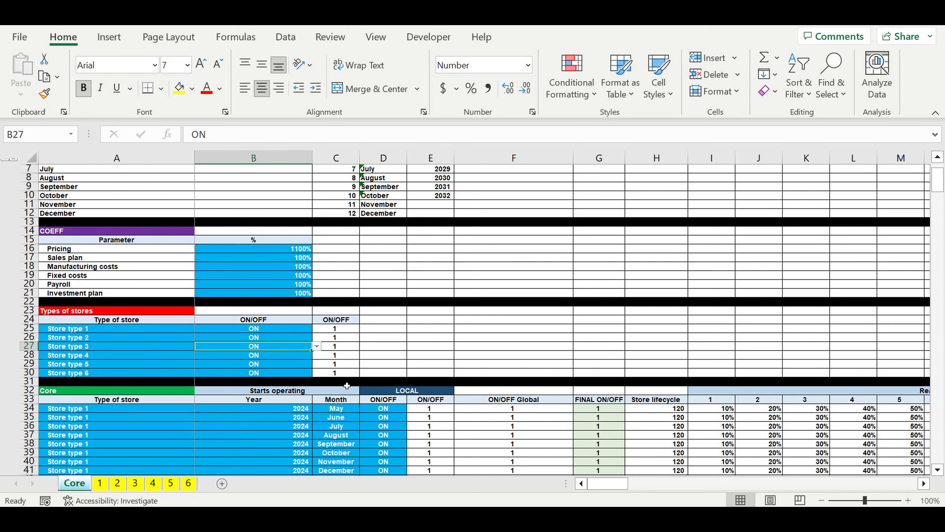
pyautogui.click(328, 358)
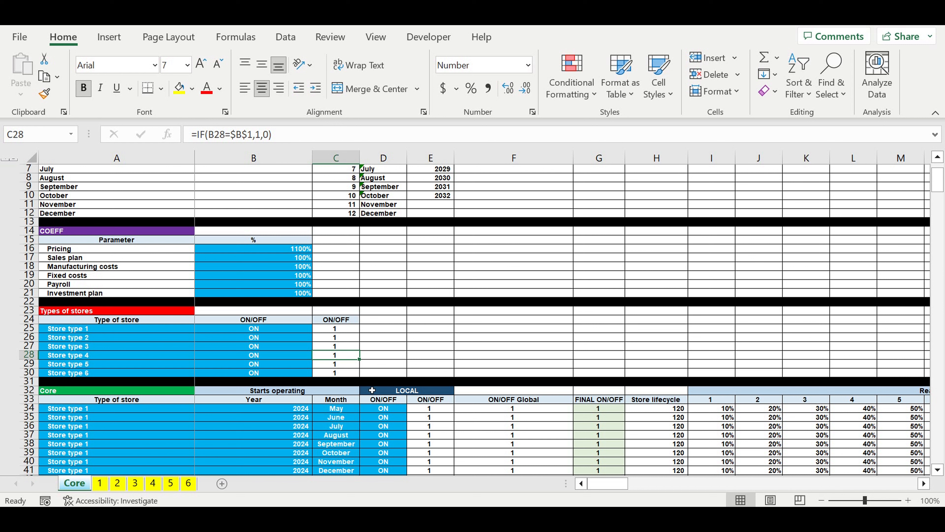
pyautogui.click(335, 338)
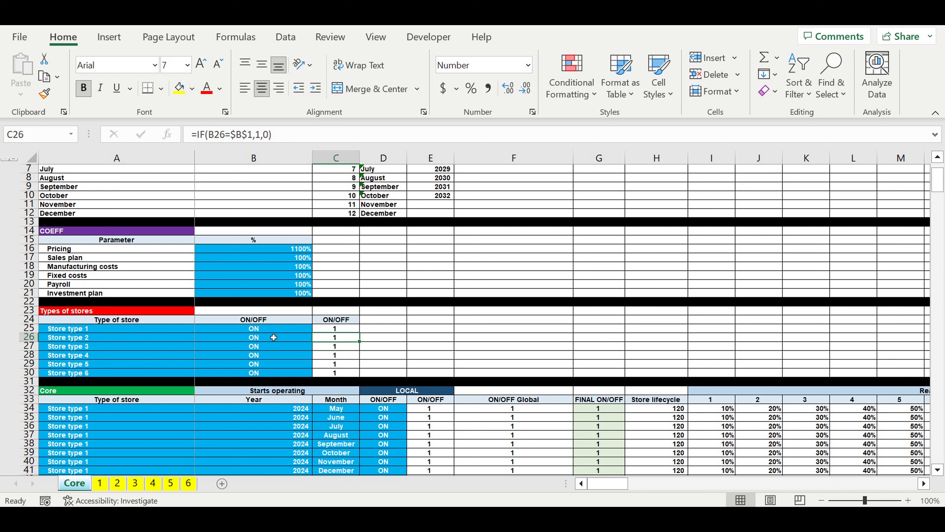
pyautogui.click(253, 329)
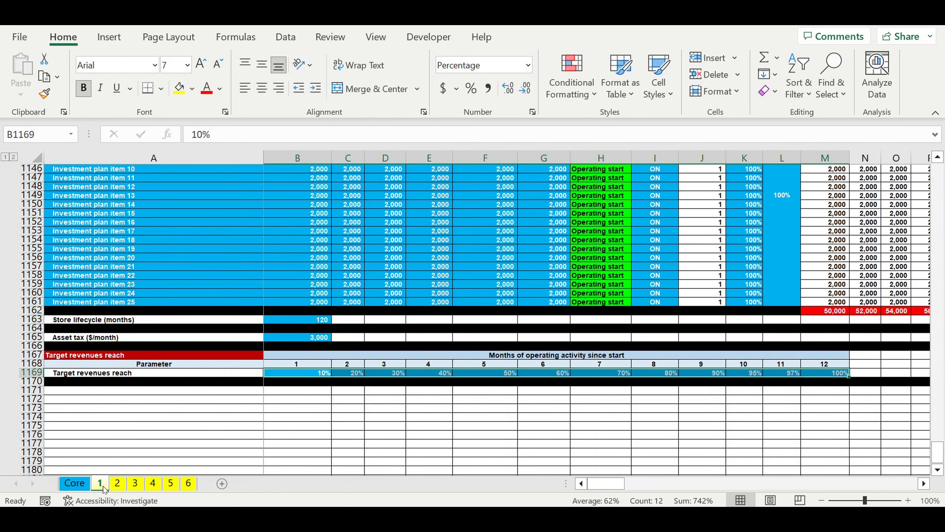
# Step: Open sheet 1 and review the month choices for the Spring-Summer Collection's Start selling setting, keeping the current month
pyautogui.click(101, 484)
pyautogui.moveTo(938, 452); pyautogui.dragTo(938, 171)
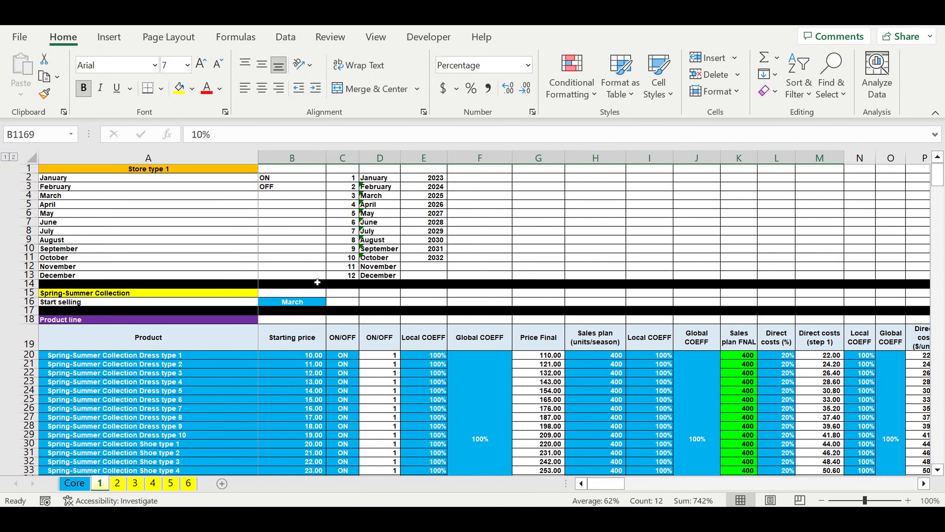
pyautogui.click(290, 302)
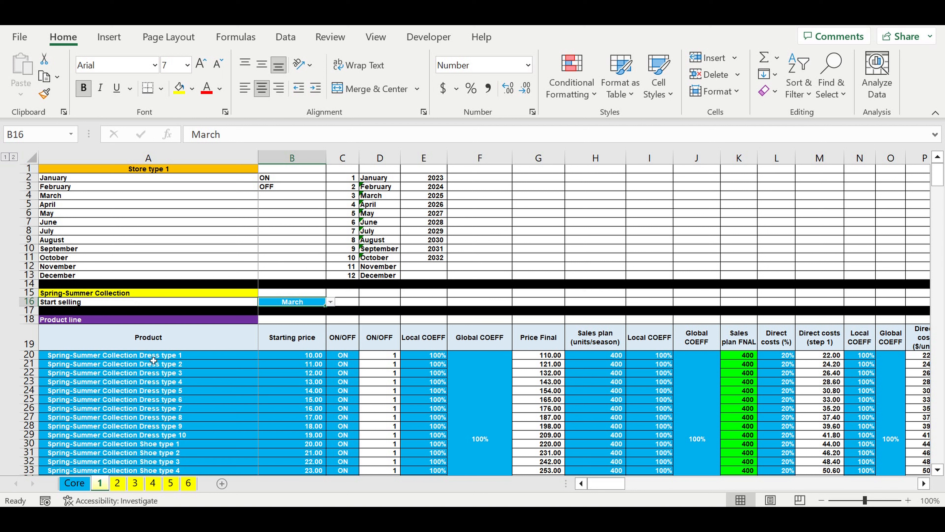
pyautogui.click(276, 434)
pyautogui.click(300, 303)
pyautogui.click(331, 302)
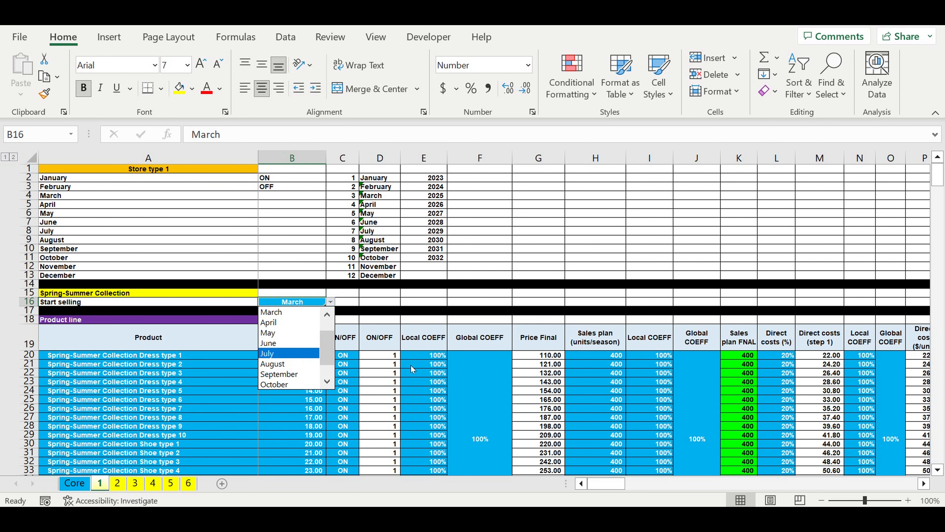
pyautogui.press('Escape')
pyautogui.click(225, 381)
# Step: Review the Product line table's product names, starting prices, ON/OFF switches, and local and global price coefficients
pyautogui.scroll(-3, 224, 373)
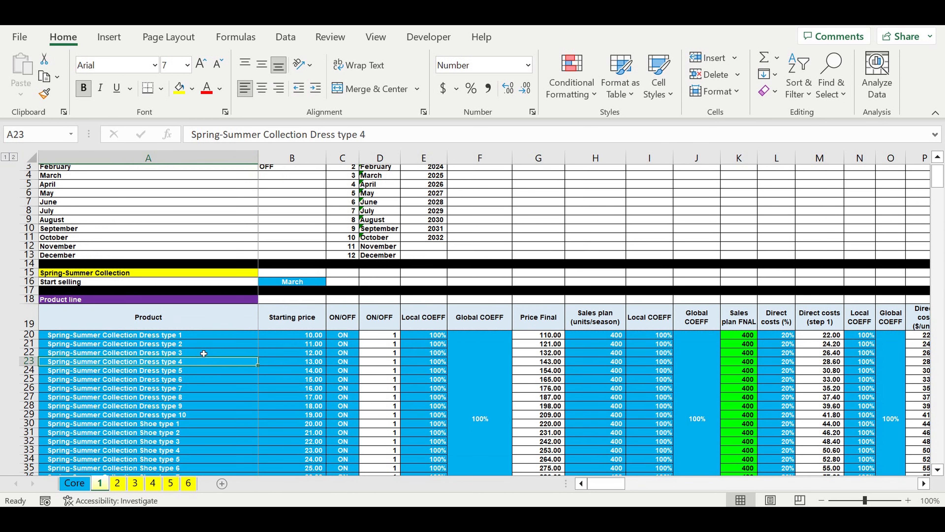
pyautogui.click(164, 275)
pyautogui.moveTo(163, 297); pyautogui.dragTo(171, 447)
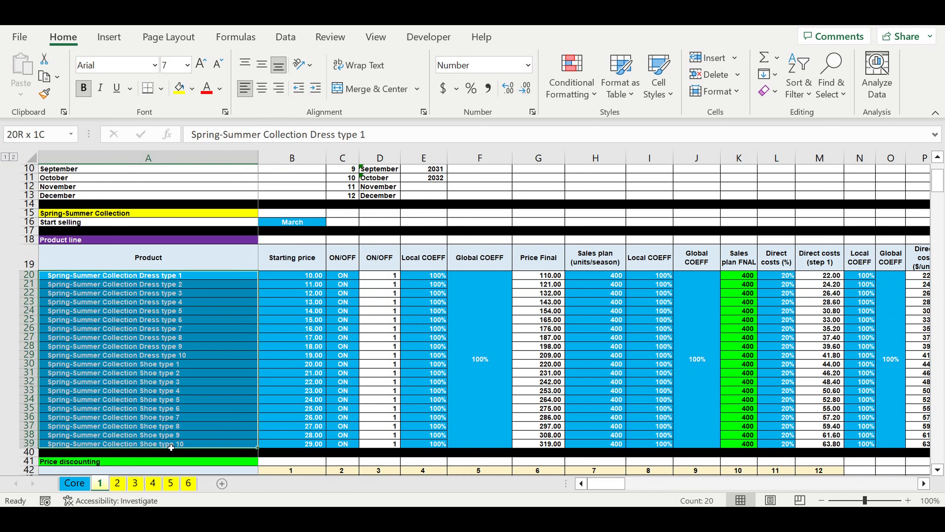
pyautogui.moveTo(301, 277); pyautogui.dragTo(305, 435)
pyautogui.moveTo(342, 275); pyautogui.dragTo(343, 418)
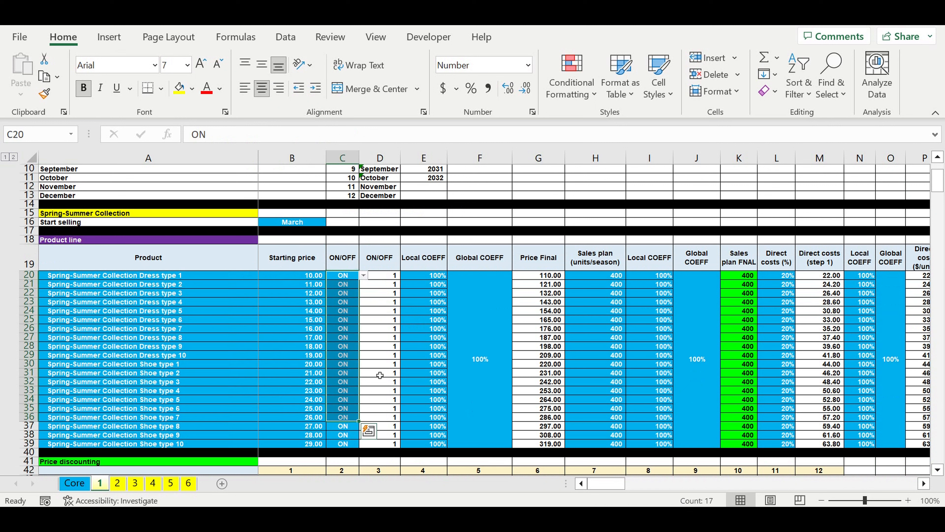
pyautogui.moveTo(442, 280); pyautogui.dragTo(480, 358)
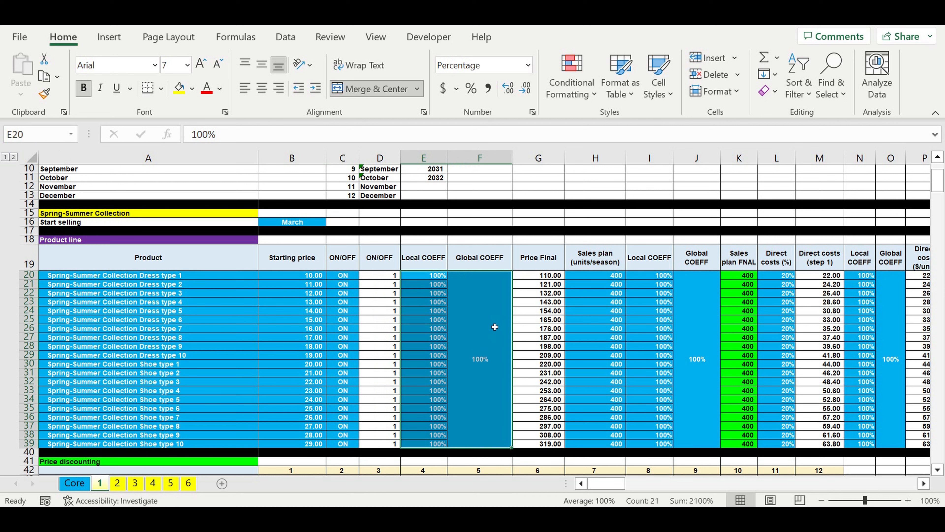
pyautogui.click(475, 348)
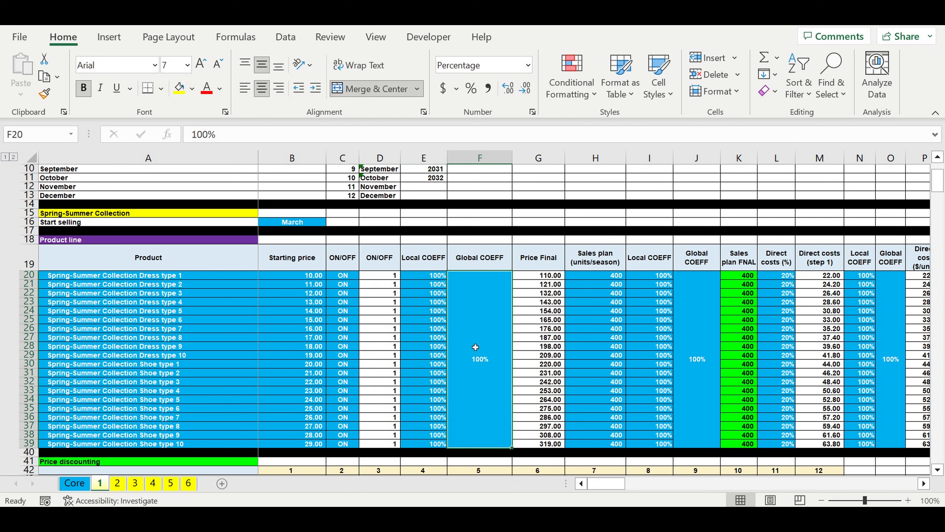
# Step: Examine the Product line table's sales plan, direct cost percentages, related coefficients and cost of collection
pyautogui.moveTo(603, 275); pyautogui.dragTo(599, 446)
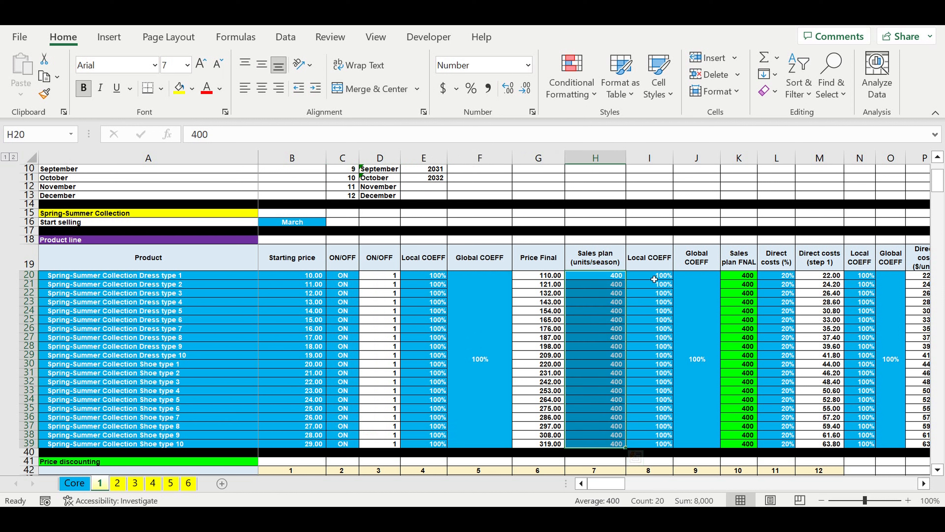
pyautogui.moveTo(654, 280); pyautogui.dragTo(697, 383)
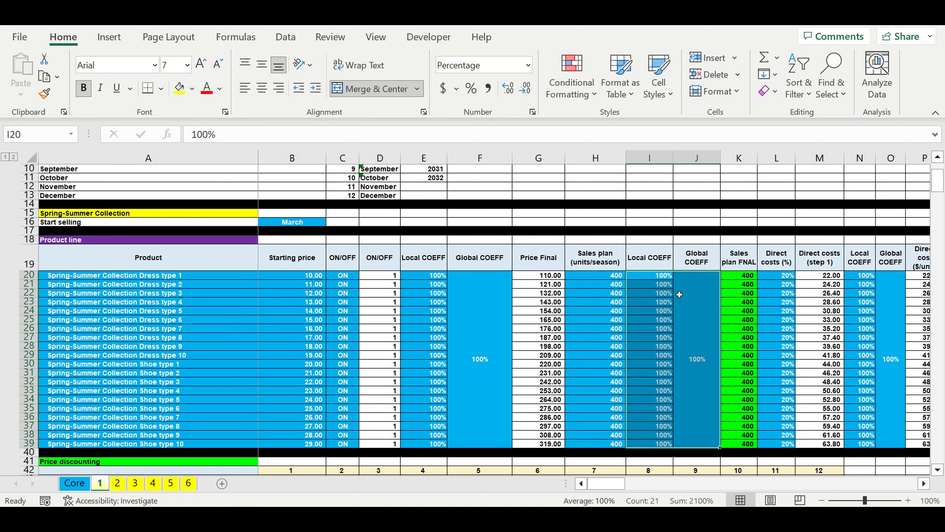
pyautogui.moveTo(784, 275); pyautogui.dragTo(789, 444)
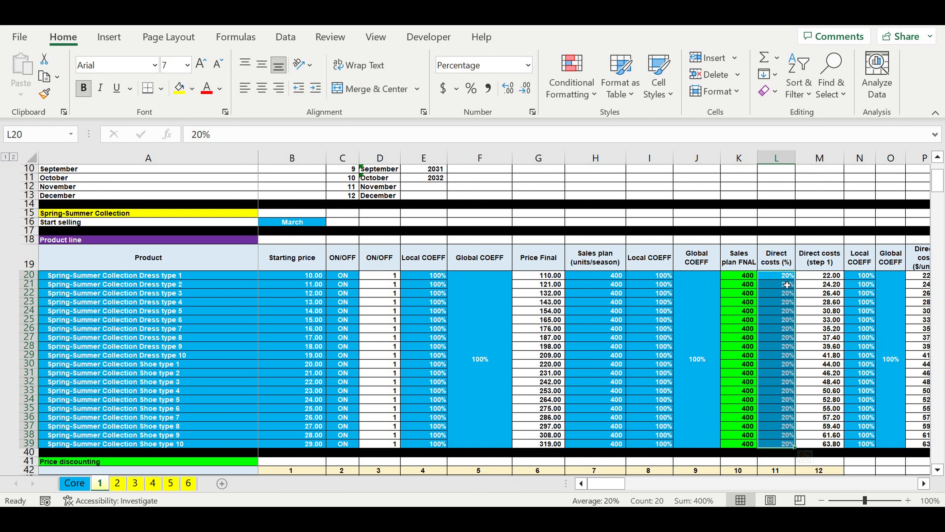
pyautogui.moveTo(787, 284); pyautogui.dragTo(787, 301)
pyautogui.moveTo(308, 286); pyautogui.dragTo(308, 390)
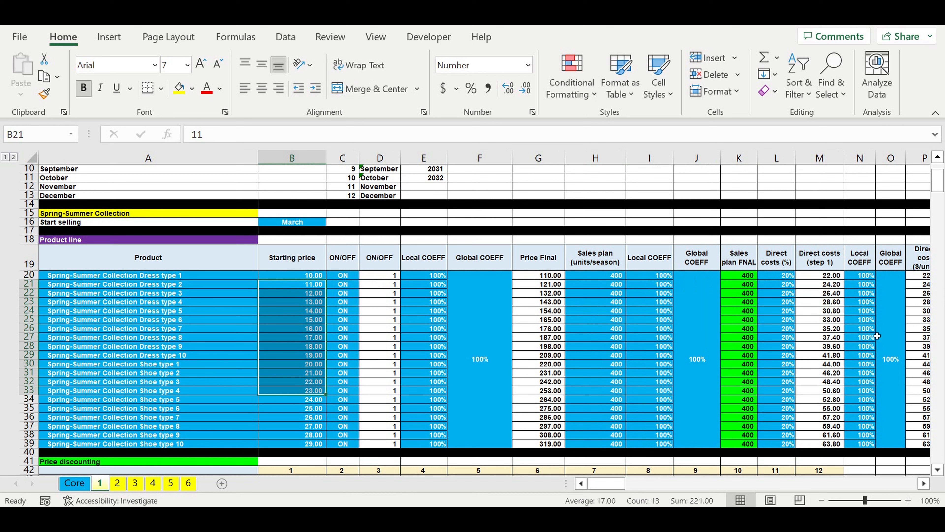
pyautogui.moveTo(885, 322); pyautogui.dragTo(871, 321)
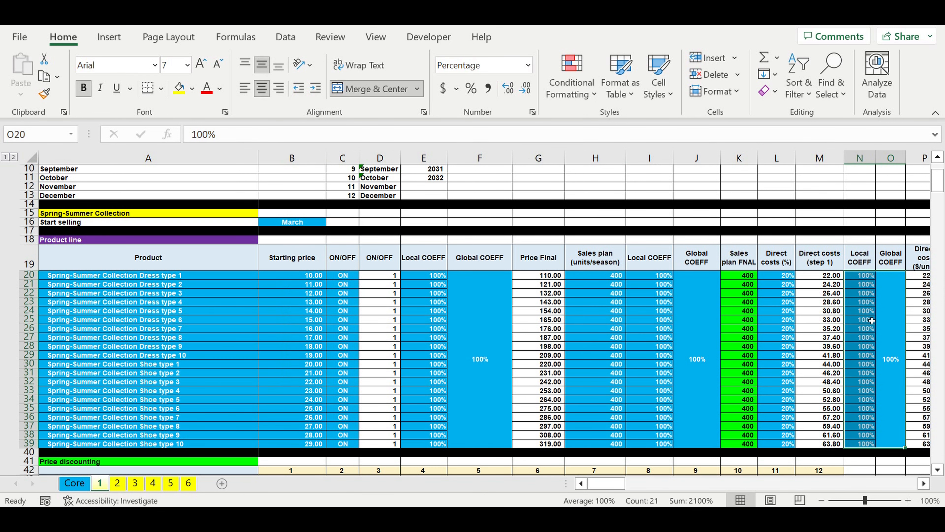
pyautogui.click(924, 484)
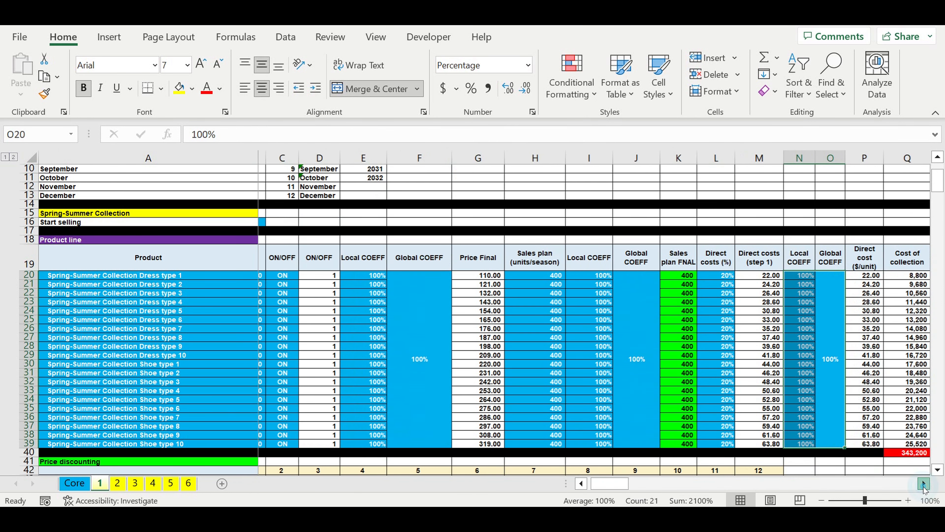
pyautogui.click(924, 484)
pyautogui.click(924, 484)
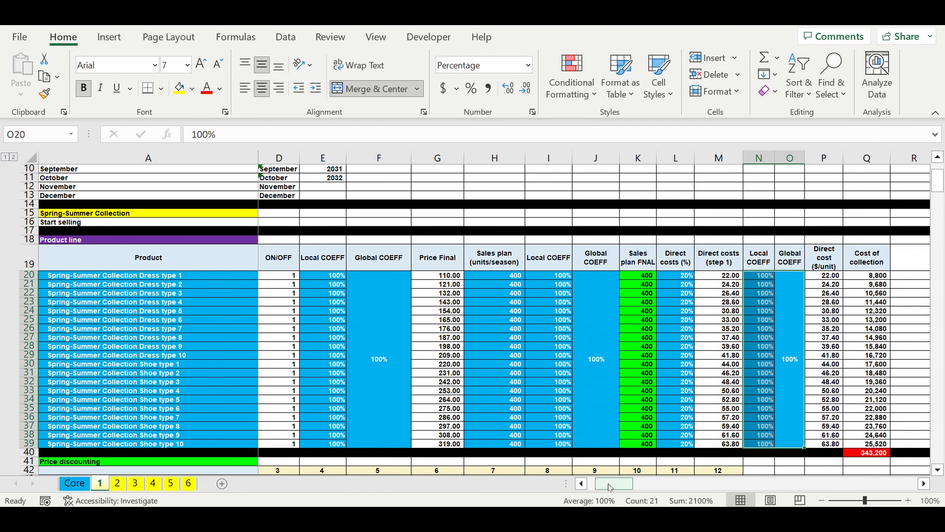
pyautogui.moveTo(626, 484); pyautogui.dragTo(619, 484)
# Step: Examine the monthly discount percentages and linked product names in the Price discounting table, from March through February
pyautogui.scroll(-3, 481, 402)
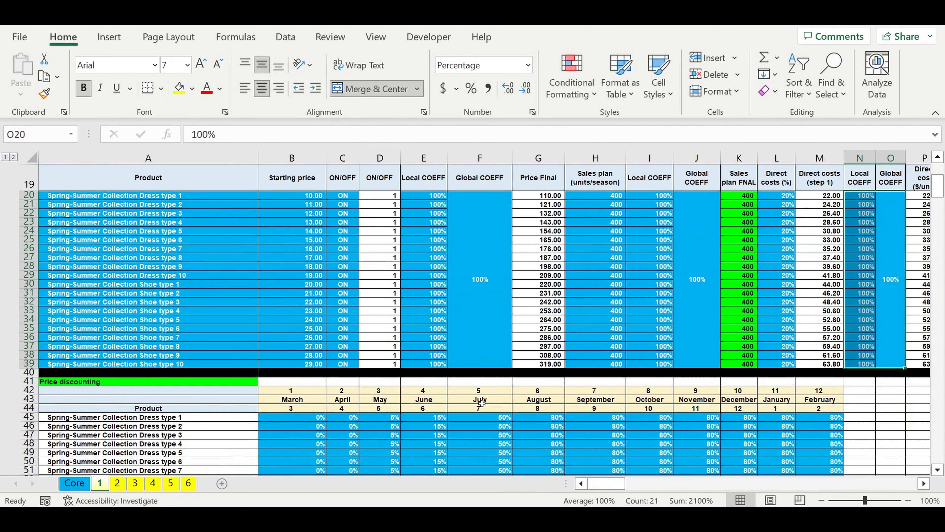
pyautogui.scroll(-4, 481, 402)
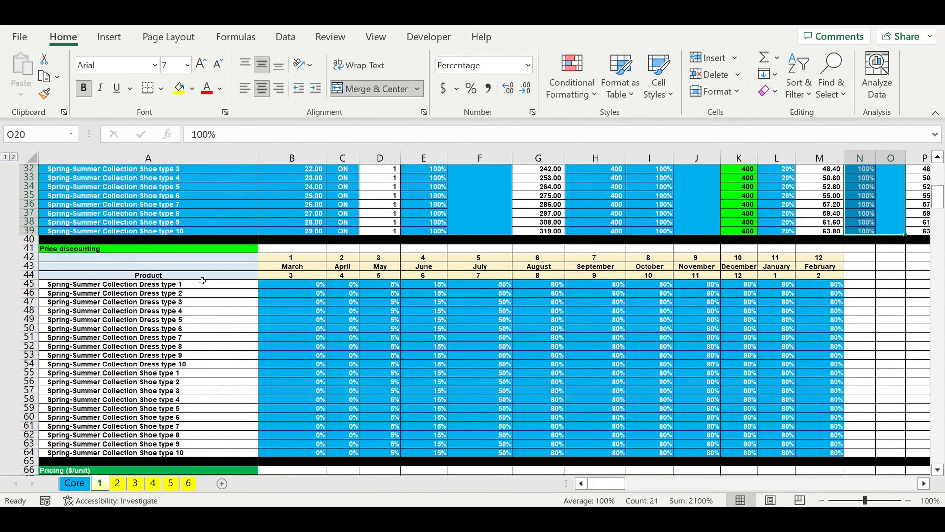
pyautogui.moveTo(288, 287); pyautogui.dragTo(822, 453)
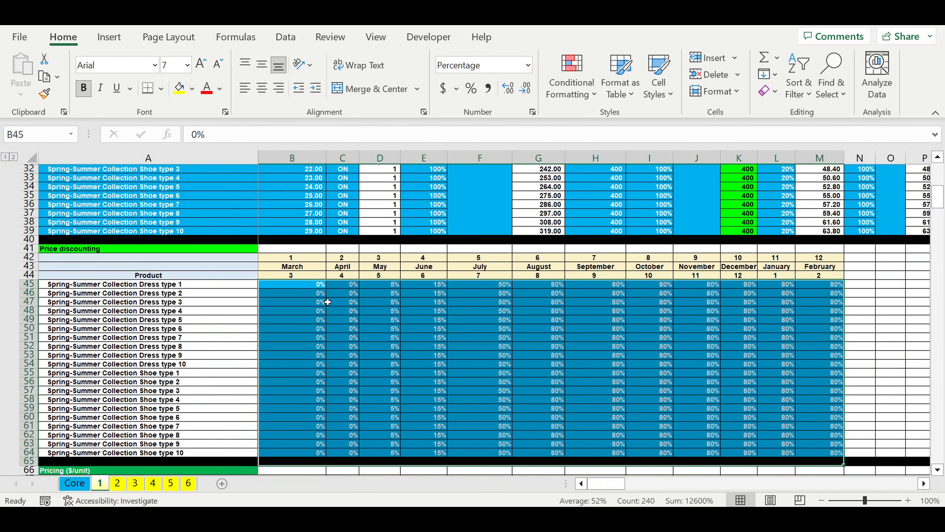
pyautogui.moveTo(300, 285); pyautogui.dragTo(314, 381)
pyautogui.moveTo(350, 290); pyautogui.dragTo(350, 355)
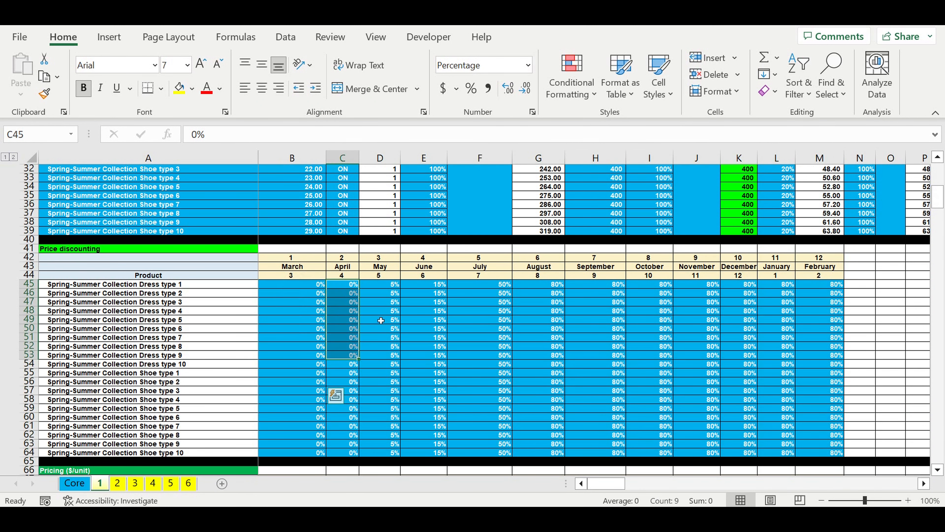
pyautogui.moveTo(387, 289); pyautogui.dragTo(816, 458)
pyautogui.click(471, 313)
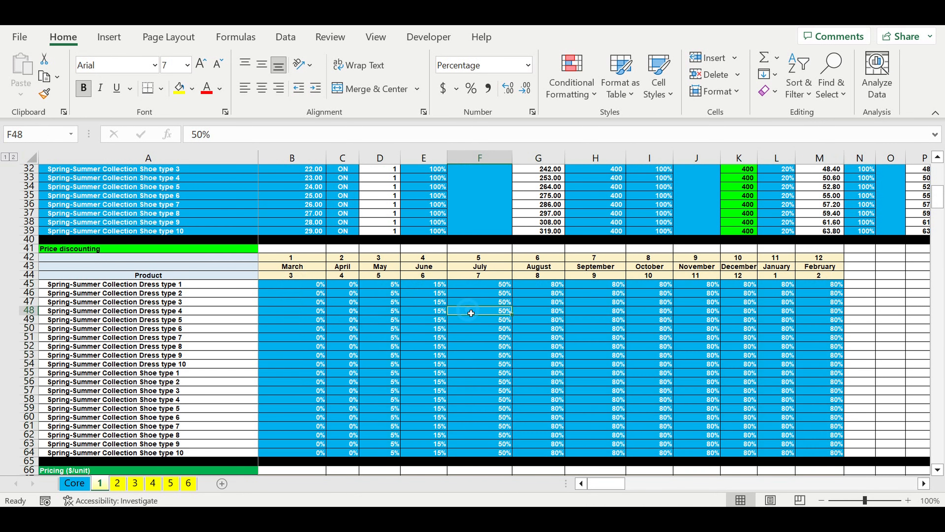
pyautogui.moveTo(162, 284); pyautogui.dragTo(190, 453)
# Step: Review the March and April percentages for Spring-Summer Collection Dress type 1 in the Sales plan allocation table
pyautogui.scroll(-9, 266, 370)
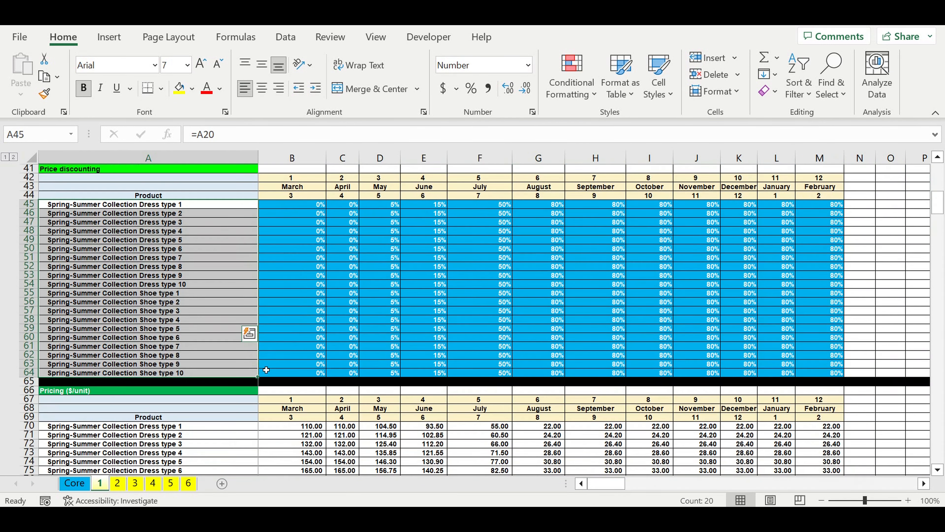
pyautogui.scroll(-9, 266, 370)
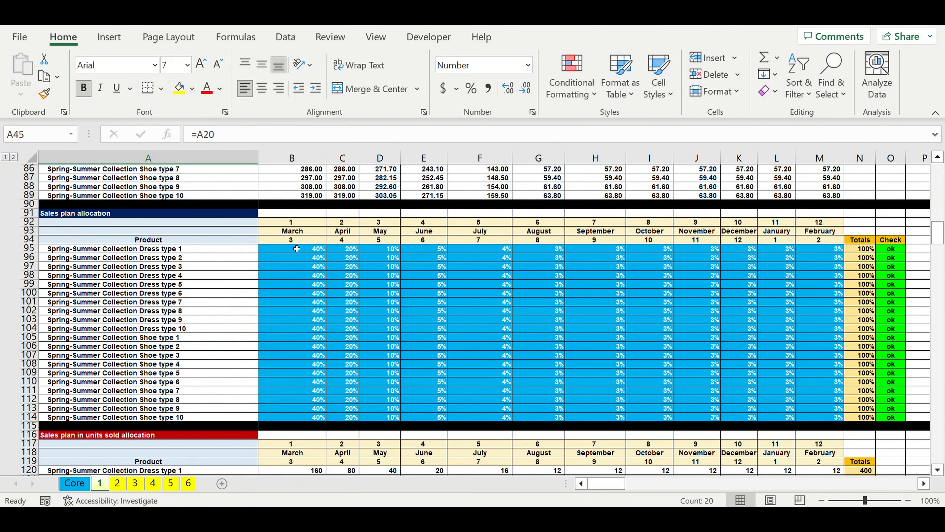
pyautogui.click(298, 248)
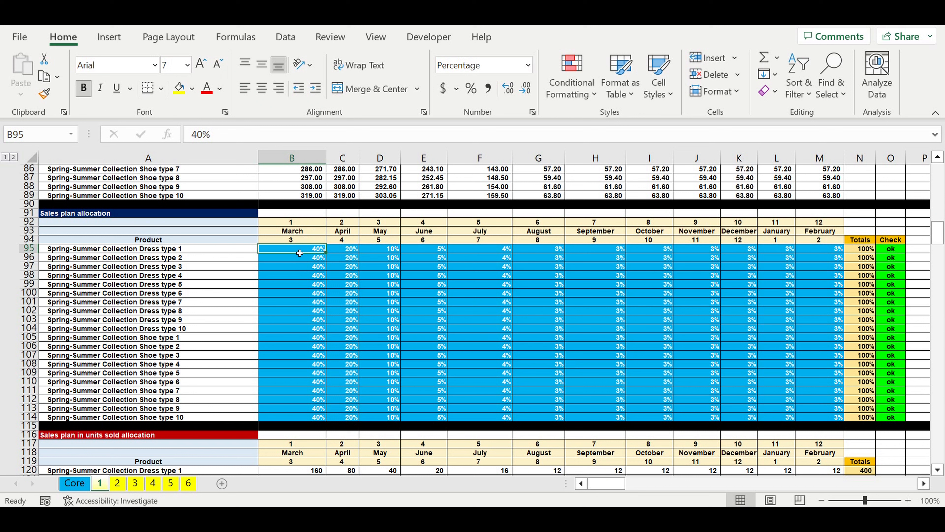
pyautogui.click(297, 235)
pyautogui.click(342, 253)
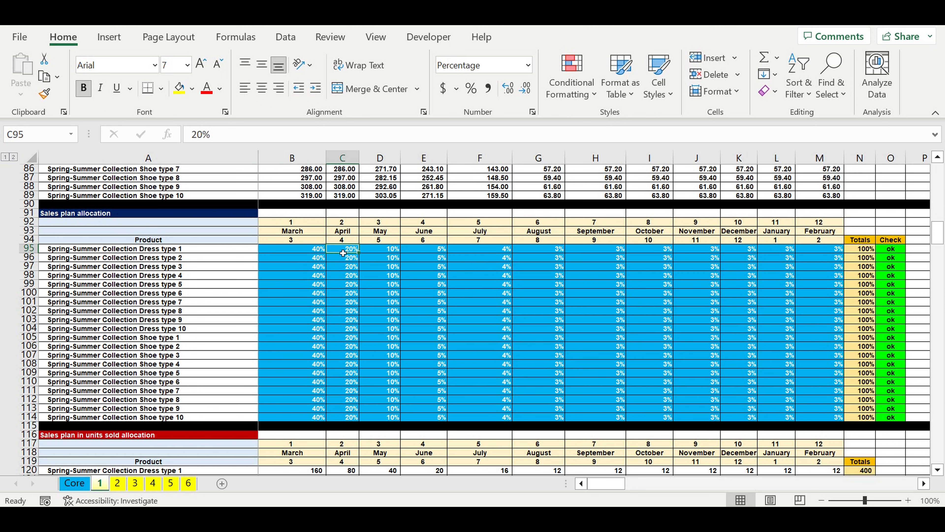
pyautogui.click(340, 232)
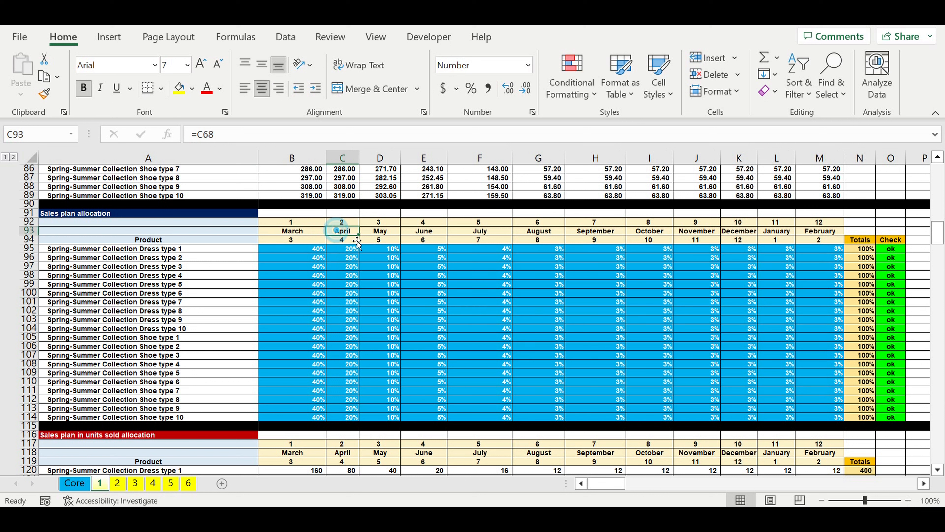
# Step: Review the Sales plan allocation percentages across all twelve months, first for Dress type 1 and then for every product
pyautogui.moveTo(317, 251); pyautogui.dragTo(816, 256)
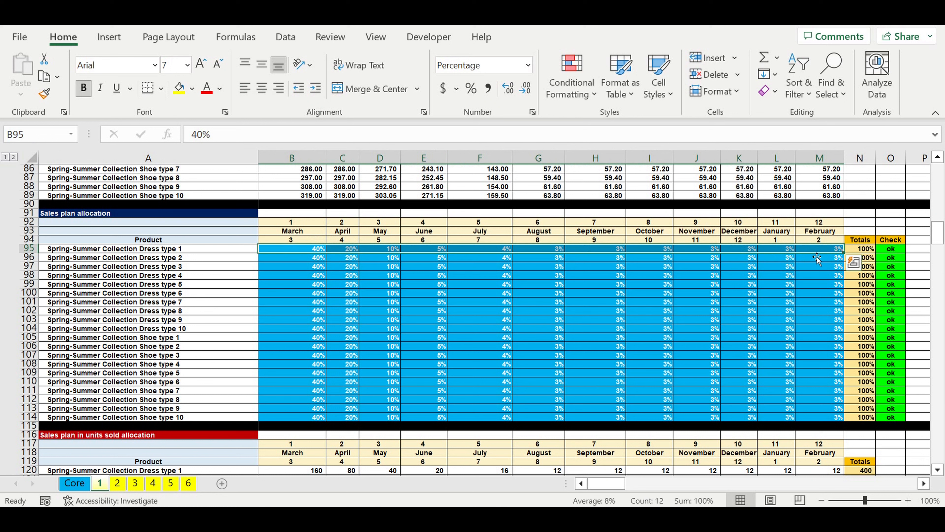
pyautogui.click(606, 251)
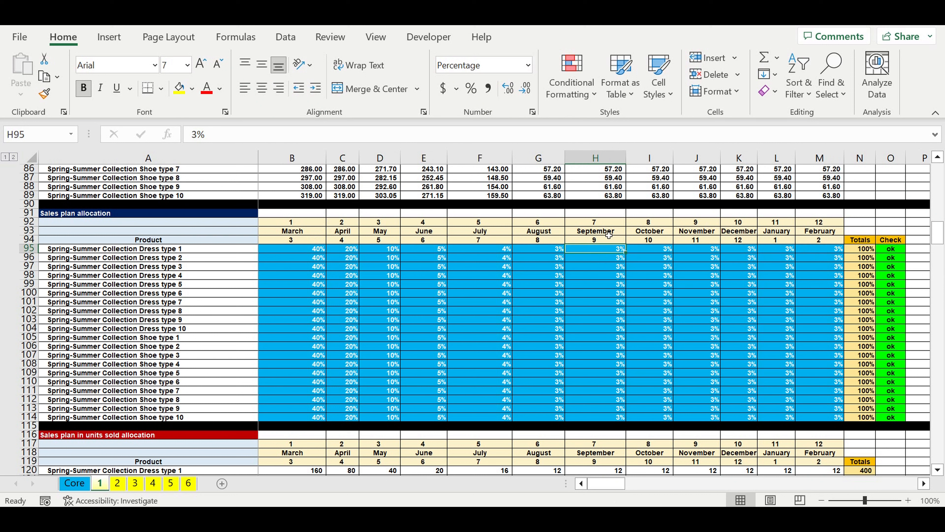
pyautogui.click(217, 252)
pyautogui.click(293, 253)
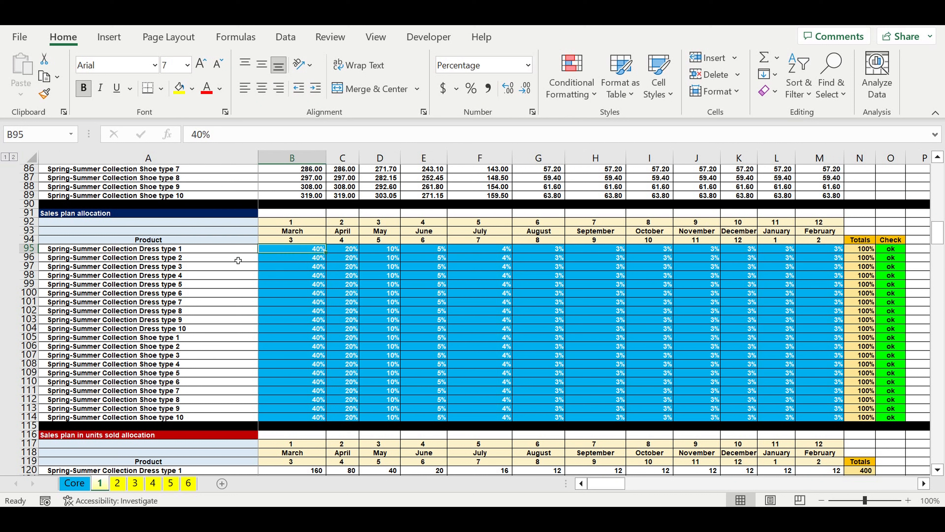
pyautogui.moveTo(304, 249); pyautogui.dragTo(815, 415)
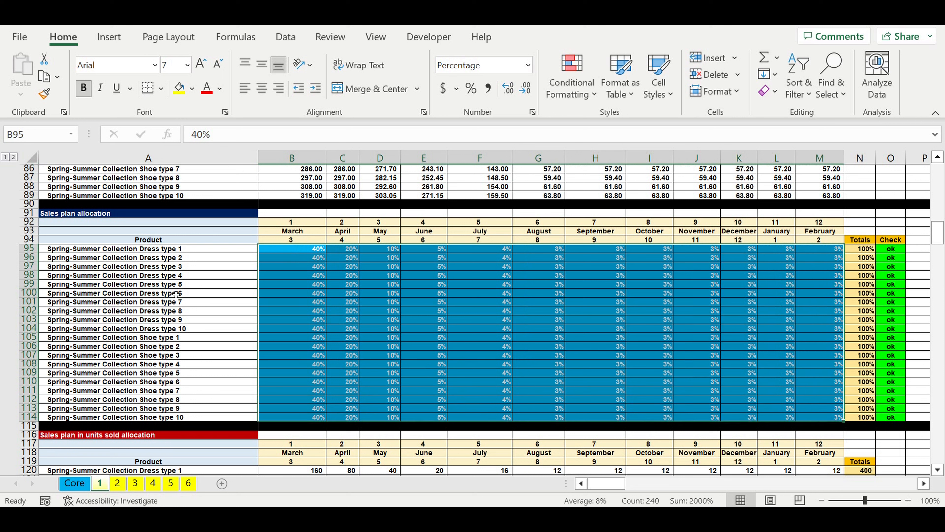
# Step: Review the product names in the Sales plan allocation table and the Spring-Summer units sold and Revenues tables below it
pyautogui.moveTo(176, 261); pyautogui.dragTo(186, 364)
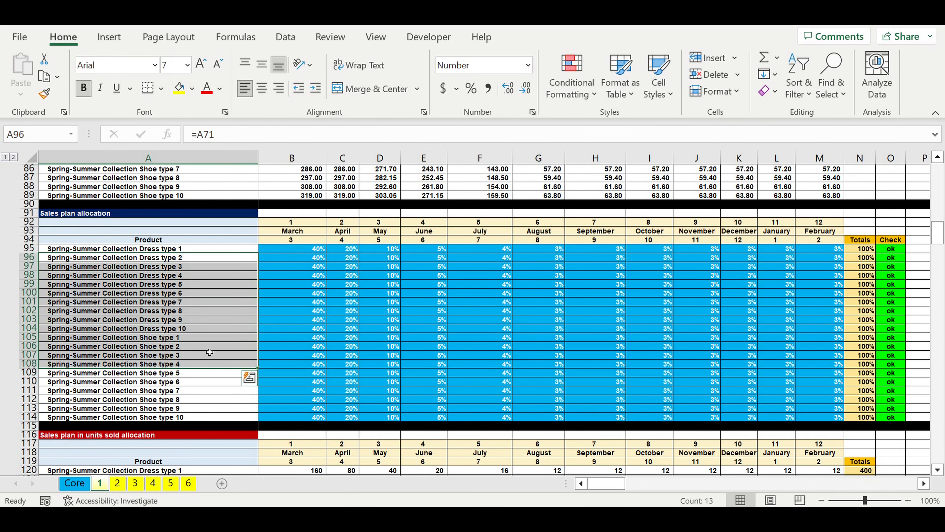
pyautogui.moveTo(188, 259); pyautogui.dragTo(208, 364)
pyautogui.scroll(-18, 229, 350)
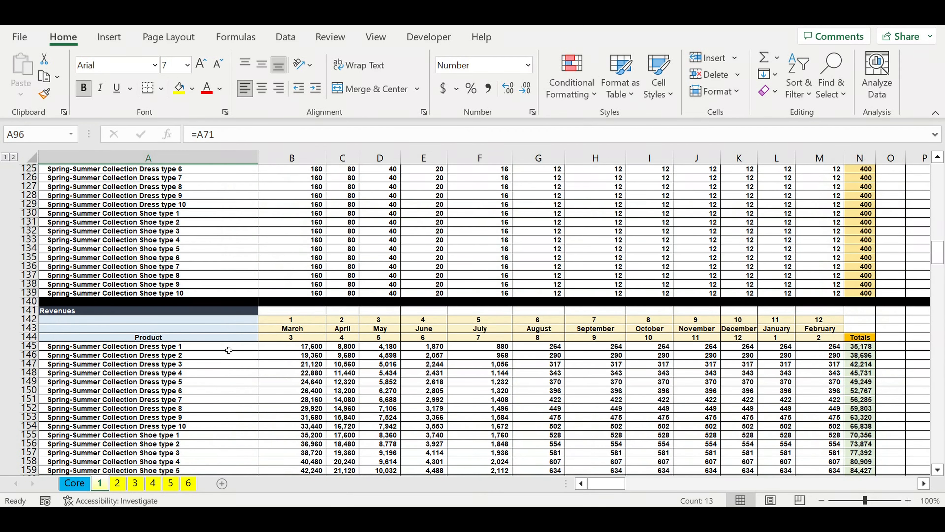
pyautogui.scroll(-4, 229, 350)
pyautogui.scroll(-1, 228, 351)
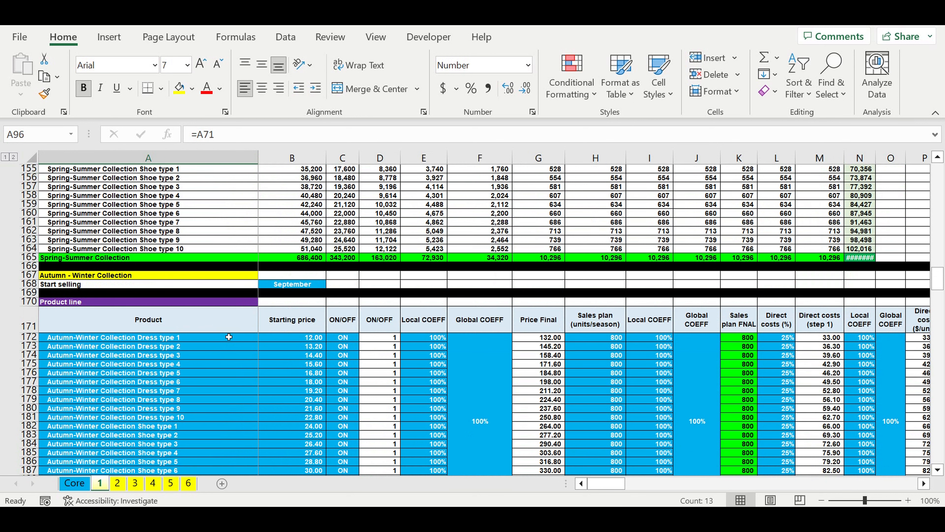
# Step: Review the Autumn - Winter Collection's start selling month and its Product line names, starting prices, sales plan and direct cost percentages
pyautogui.click(121, 277)
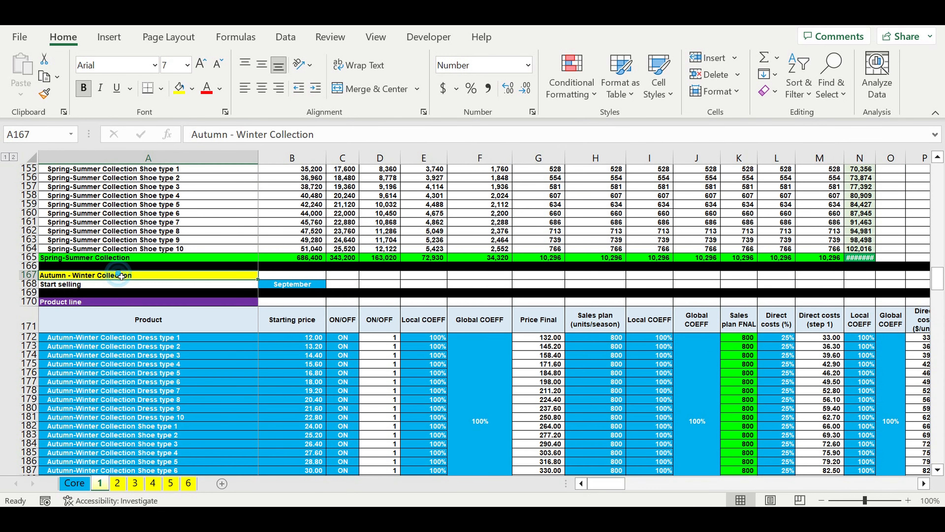
pyautogui.click(282, 285)
pyautogui.scroll(-4, 332, 330)
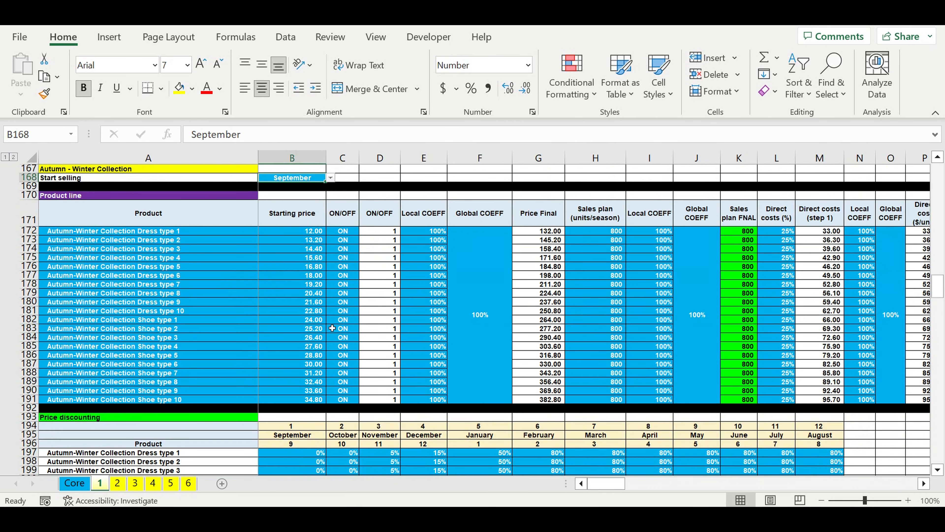
pyautogui.moveTo(194, 248); pyautogui.dragTo(193, 399)
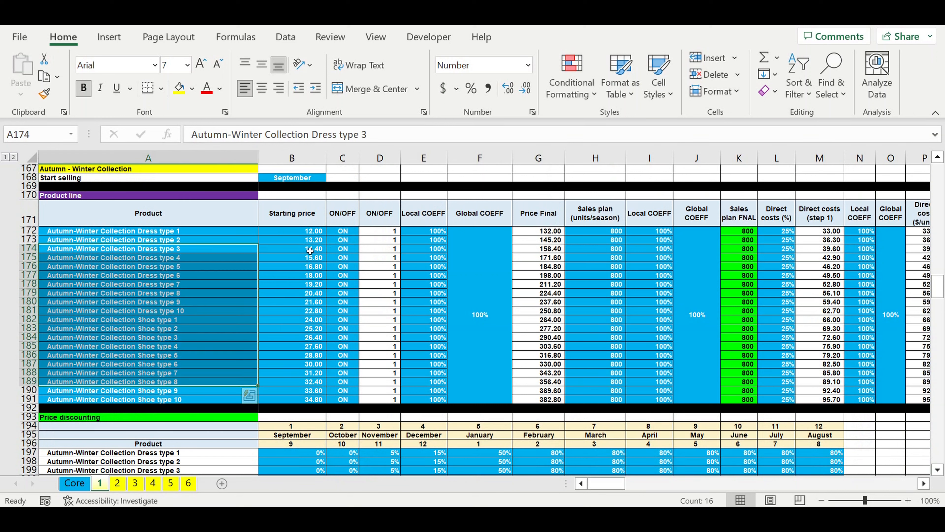
pyautogui.moveTo(310, 248); pyautogui.dragTo(312, 302)
pyautogui.moveTo(595, 267); pyautogui.dragTo(626, 337)
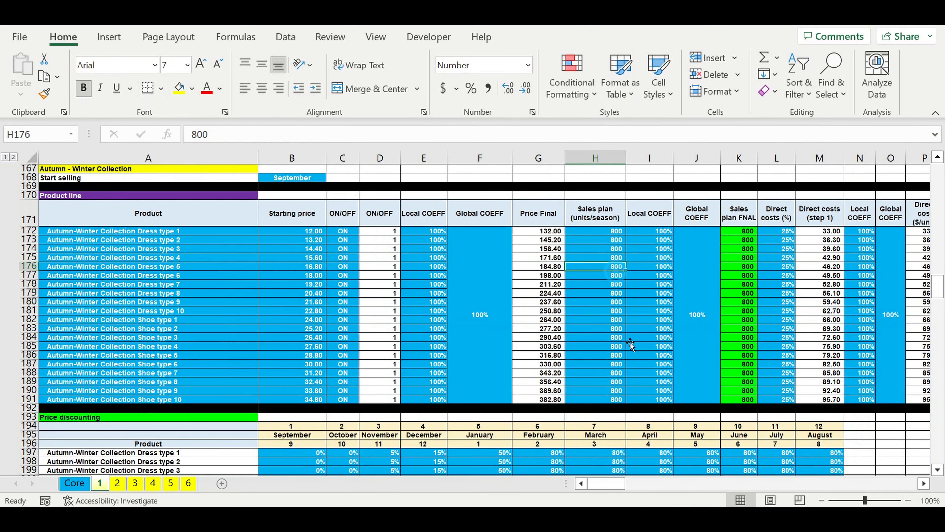
pyautogui.moveTo(776, 248); pyautogui.dragTo(777, 364)
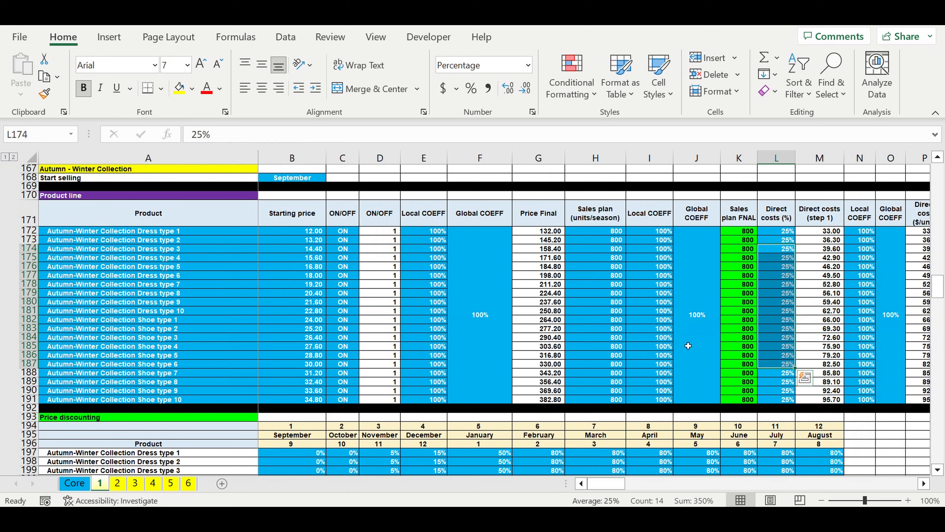
# Step: Review the Autumn - Winter Collection's monthly percentages in the Price discounting table, from September through March
pyautogui.scroll(-4, 687, 345)
pyautogui.scroll(-3, 688, 346)
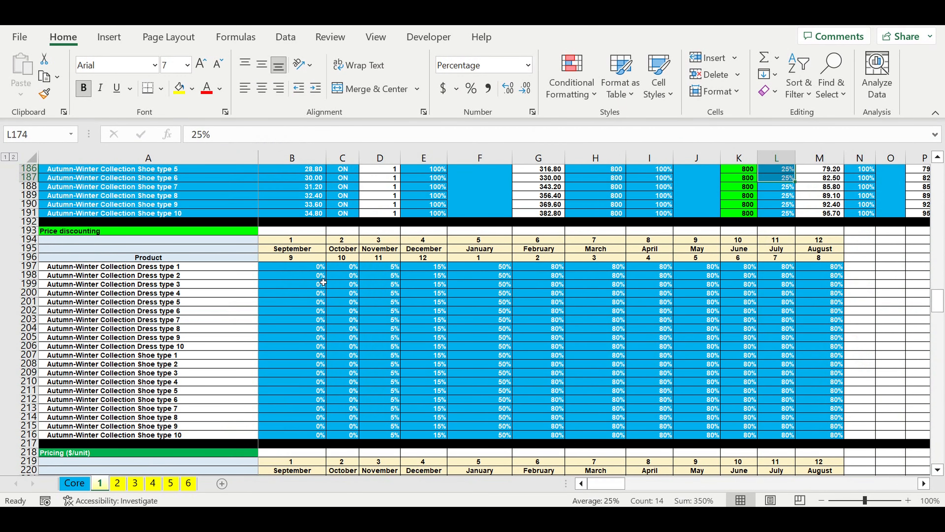
pyautogui.moveTo(309, 284); pyautogui.dragTo(617, 377)
pyautogui.scroll(-8, 617, 377)
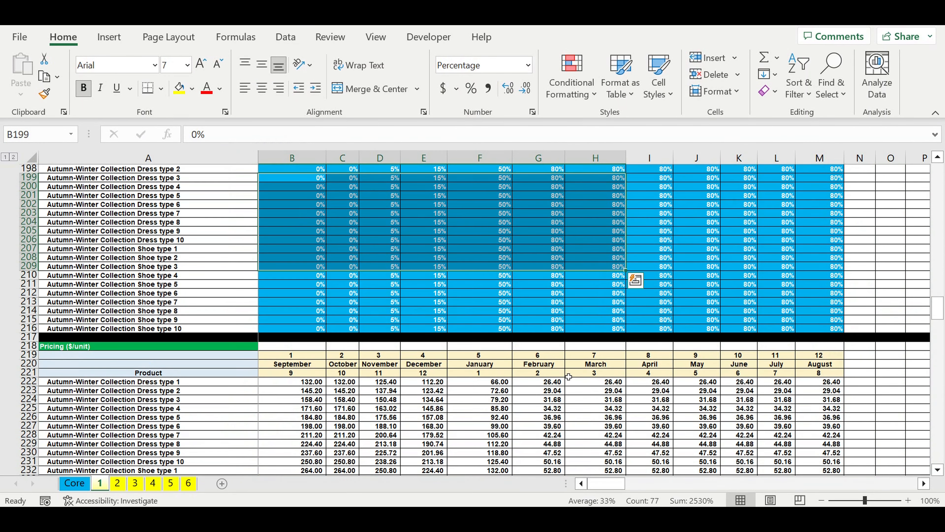
# Step: Review the Autumn - Winter Sales plan allocation percentages and the resulting units sold allocation table
pyautogui.scroll(-9, 569, 377)
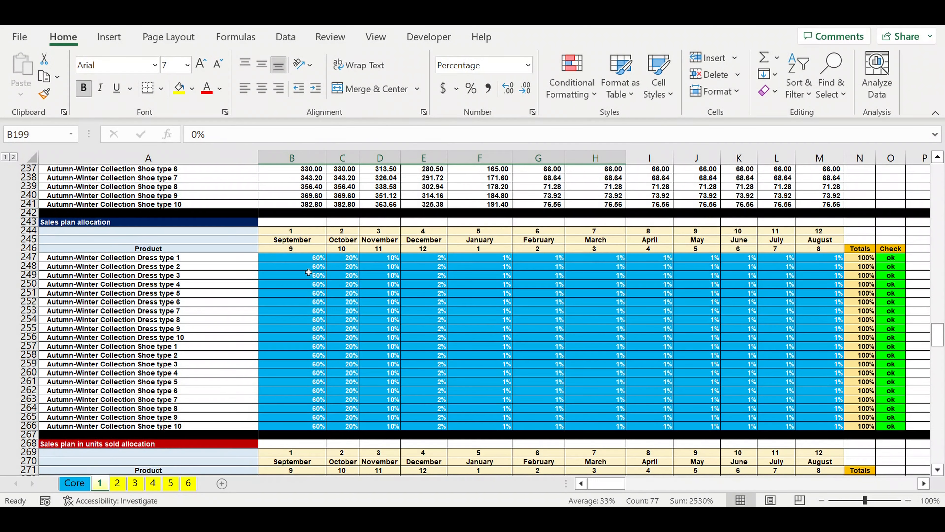
pyautogui.moveTo(308, 258); pyautogui.dragTo(507, 390)
pyautogui.scroll(-3, 506, 390)
pyautogui.scroll(-17, 499, 384)
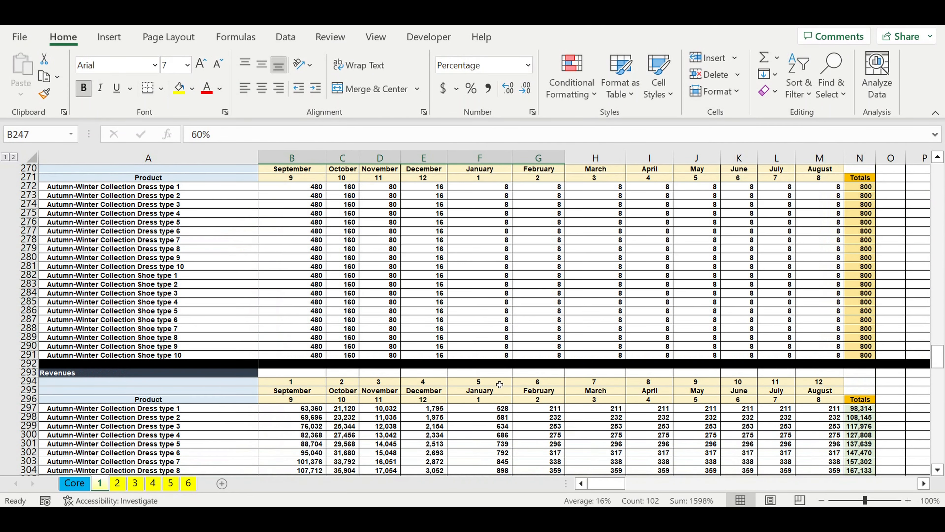
# Step: Look through the collection start, cycle count, revenue and manufacturing cycle sections down to the Manufacturing costs allocation tables
pyautogui.scroll(-9, 499, 384)
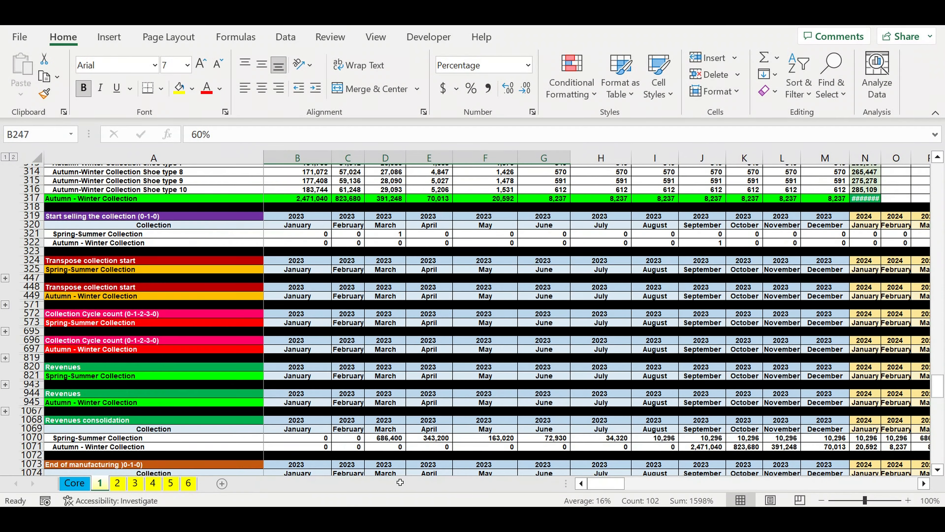
pyautogui.scroll(-1, 523, 438)
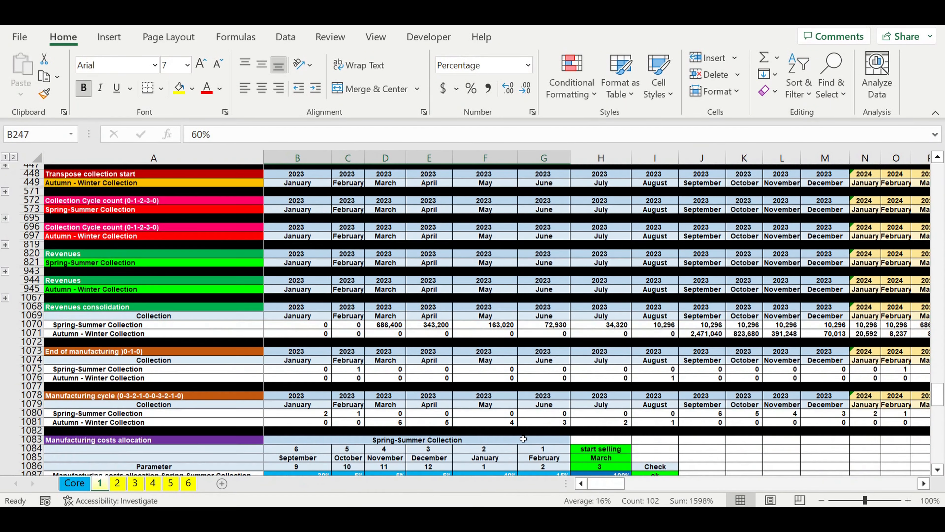
pyautogui.scroll(-7, 524, 439)
pyautogui.click(386, 328)
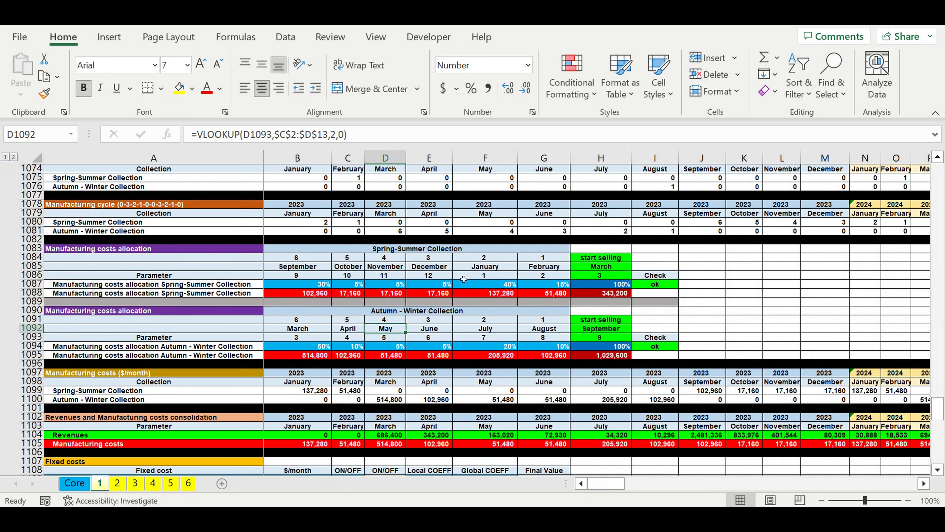
# Step: Examine the Spring-Summer Manufacturing costs allocation table's start selling month, monthly percentages from September through February, and totals
pyautogui.click(379, 249)
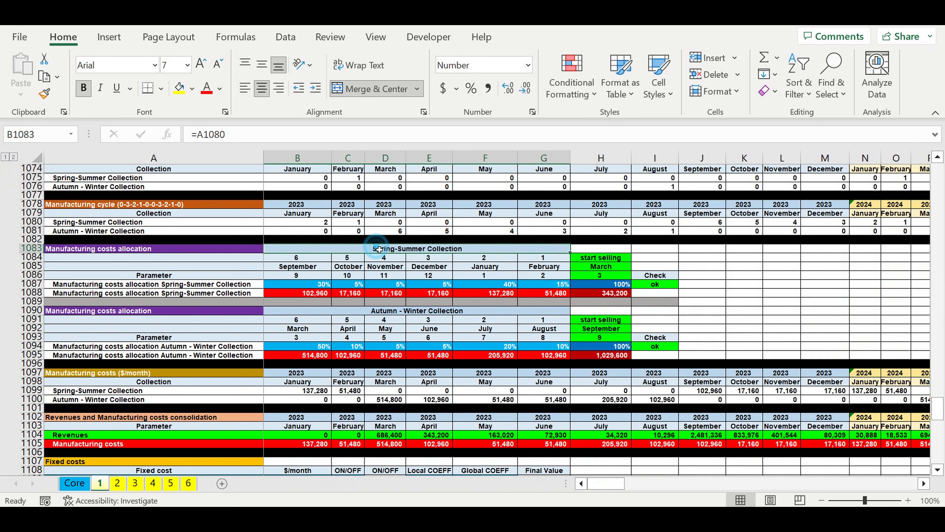
pyautogui.click(620, 268)
pyautogui.moveTo(551, 287); pyautogui.dragTo(307, 288)
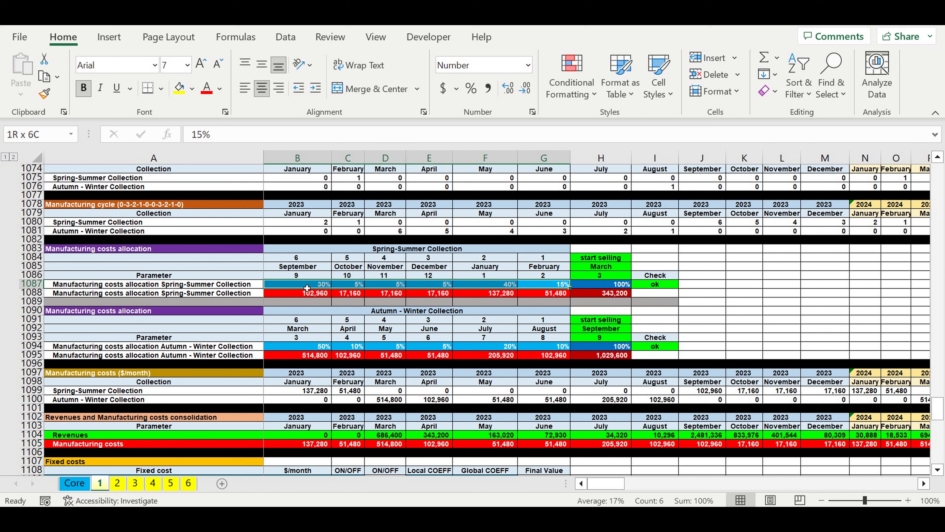
pyautogui.click(629, 295)
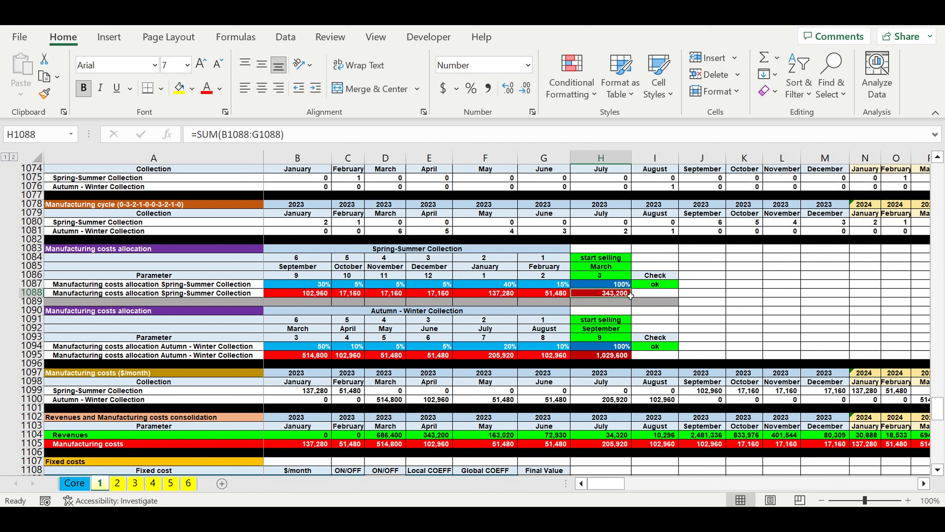
pyautogui.click(563, 285)
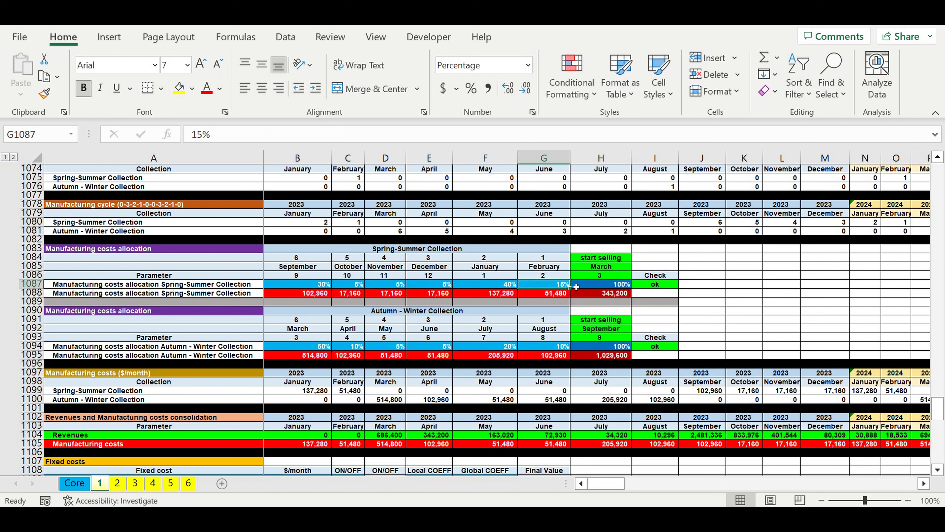
pyautogui.click(577, 286)
# Step: Compare the Spring-Summer monthly manufacturing cost amounts with their allocation percentages and the start selling month
pyautogui.moveTo(550, 285); pyautogui.dragTo(534, 295)
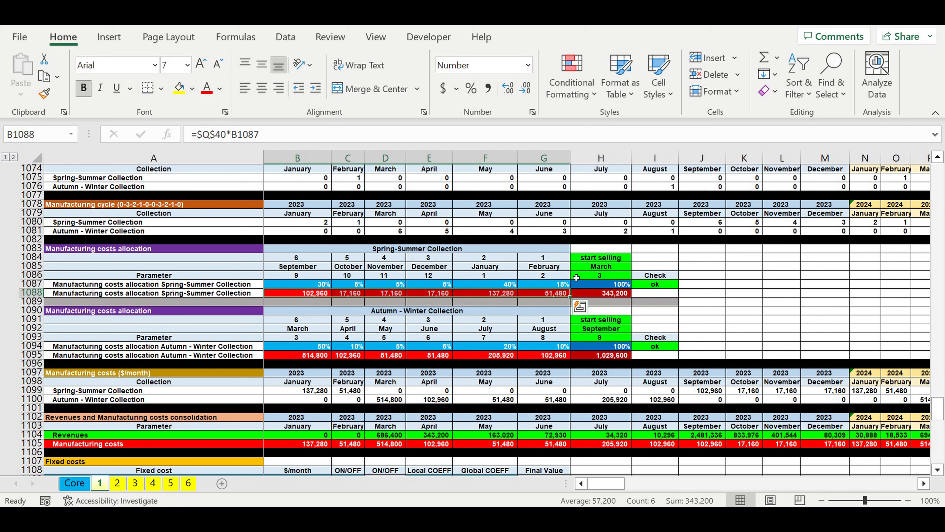
pyautogui.moveTo(303, 285); pyautogui.dragTo(531, 280)
pyautogui.moveTo(601, 258); pyautogui.dragTo(601, 278)
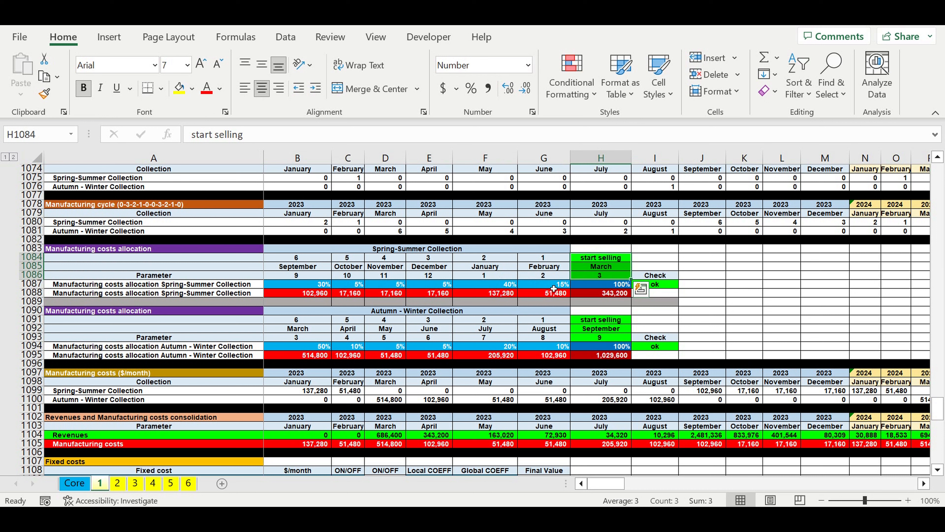
pyautogui.moveTo(552, 294); pyautogui.dragTo(295, 292)
# Step: Compare the Spring-Summer and Autumn - Winter allocation tables, examining the Autumn - Winter monthly manufacturing cost amounts from March through August
pyautogui.click(384, 250)
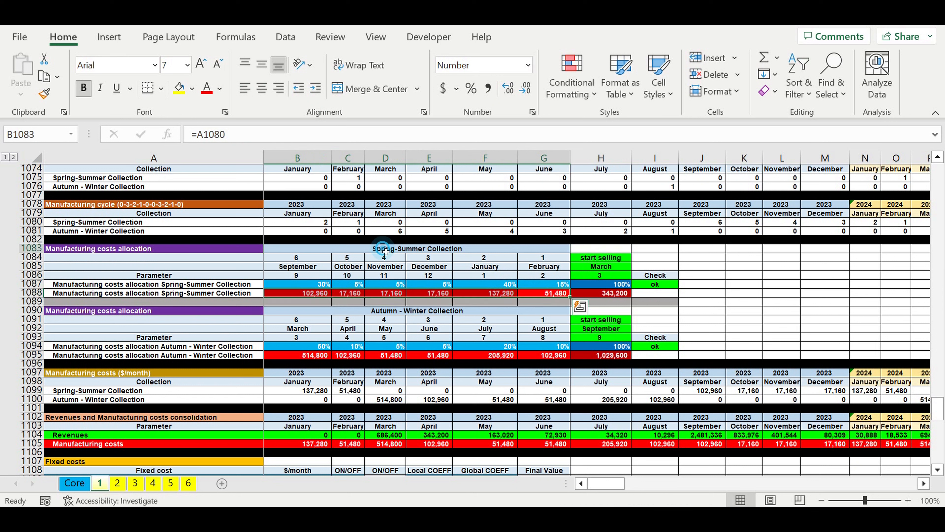
pyautogui.click(396, 313)
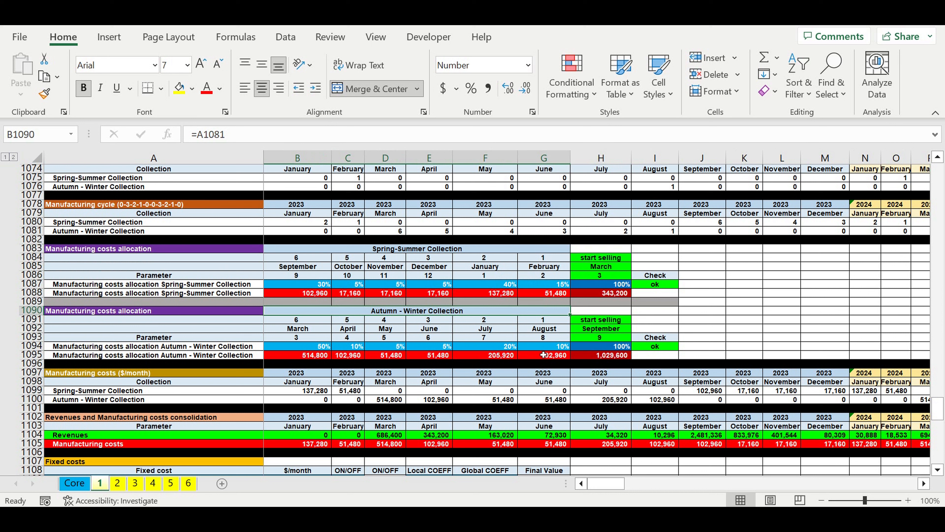
pyautogui.moveTo(543, 355); pyautogui.dragTo(317, 359)
# Step: Review the Fixed costs table's item names, monthly amounts, ON/OFF switches, and local and global coefficients
pyautogui.scroll(-8, 317, 359)
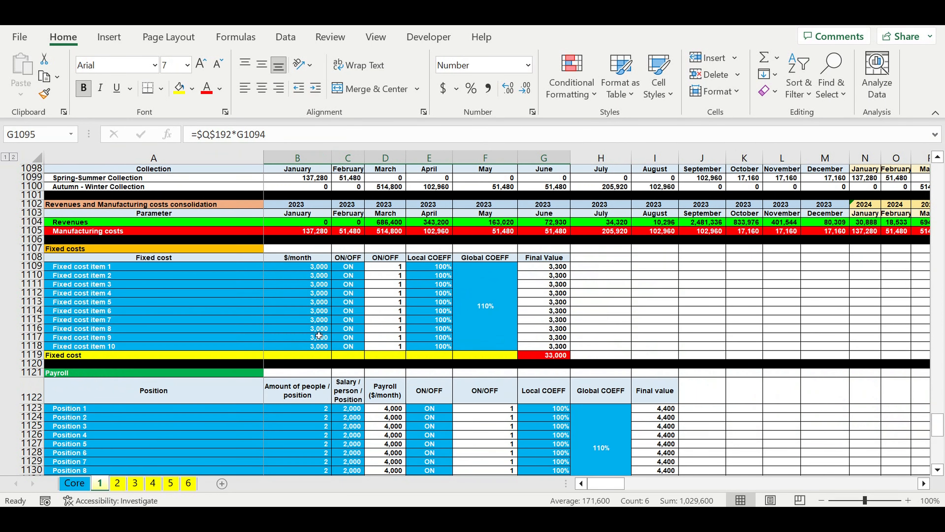
pyautogui.click(178, 304)
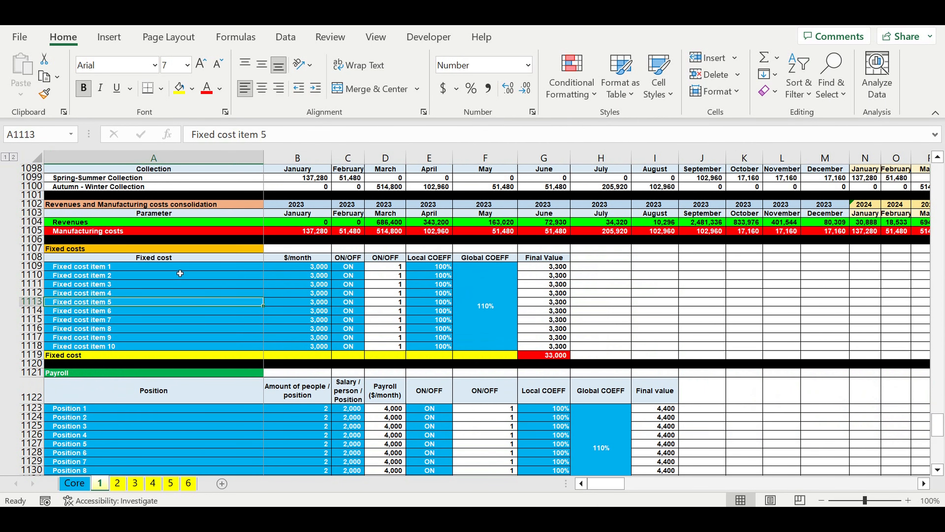
pyautogui.click(118, 251)
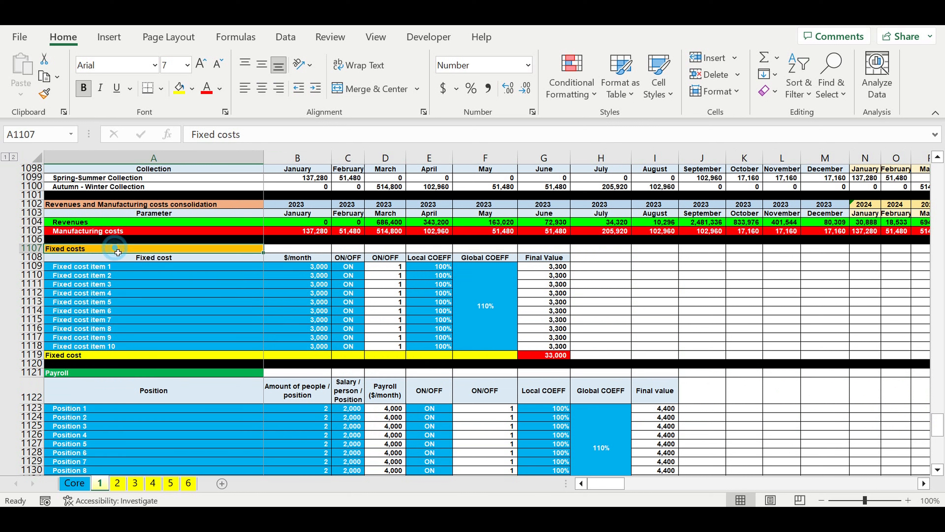
pyautogui.moveTo(118, 257); pyautogui.dragTo(113, 346)
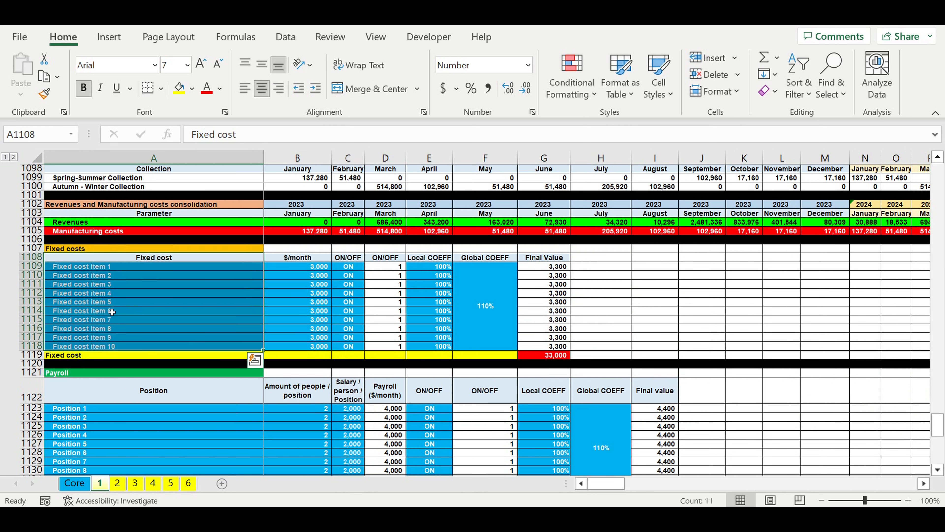
pyautogui.moveTo(304, 267); pyautogui.dragTo(307, 346)
pyautogui.moveTo(348, 267); pyautogui.dragTo(348, 345)
pyautogui.moveTo(467, 311); pyautogui.dragTo(447, 305)
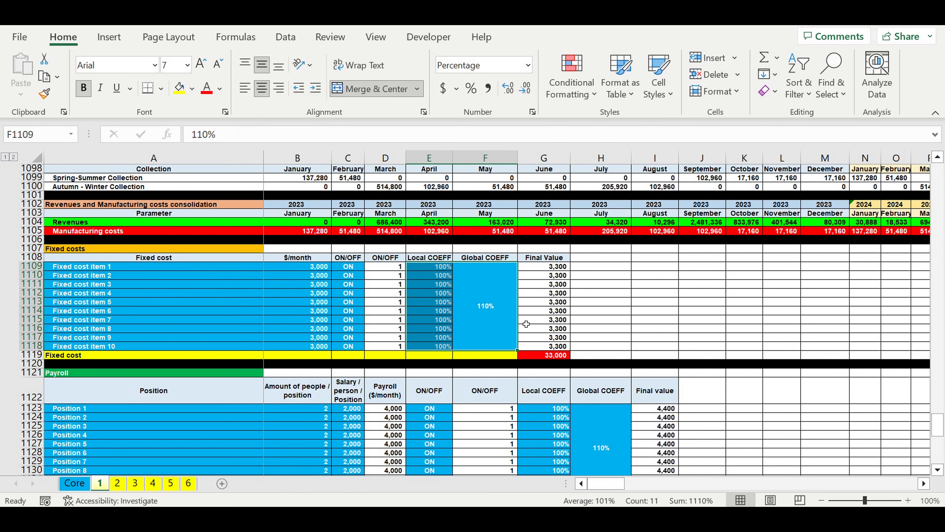
# Step: Review the Payroll table's positions, amount of people, salaries, ON/OFF switches, and local and global coefficients
pyautogui.scroll(-4, 526, 324)
pyautogui.moveTo(228, 302); pyautogui.dragTo(228, 373)
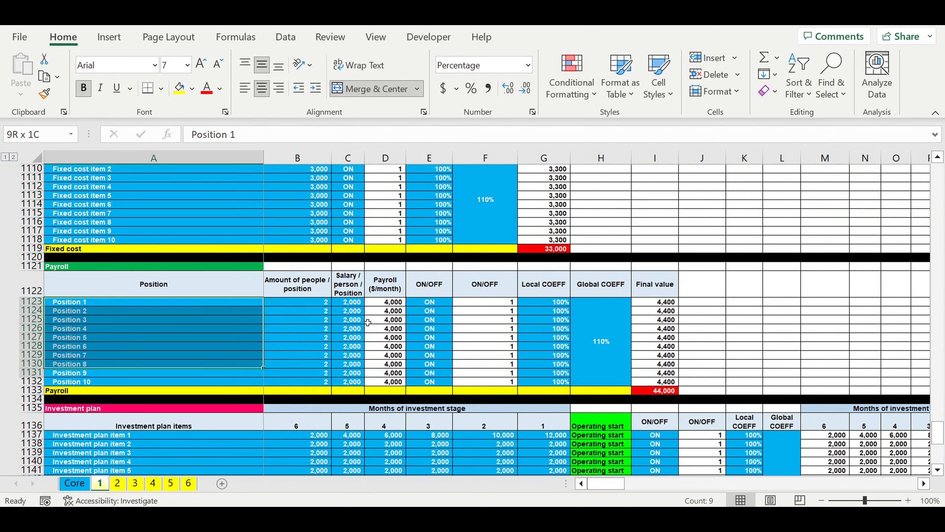
pyautogui.moveTo(311, 302); pyautogui.dragTo(316, 355)
pyautogui.moveTo(357, 303); pyautogui.dragTo(359, 364)
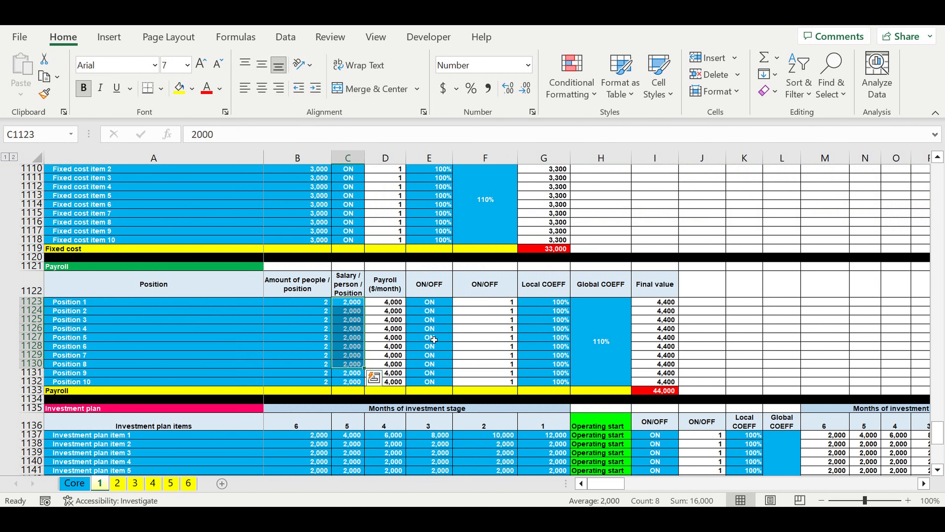
pyautogui.moveTo(436, 312); pyautogui.dragTo(439, 372)
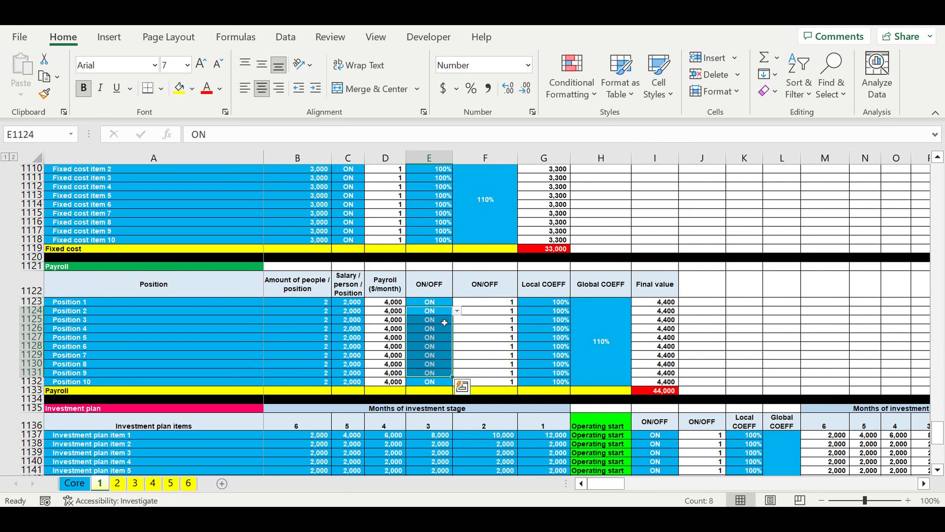
pyautogui.moveTo(546, 310); pyautogui.dragTo(595, 359)
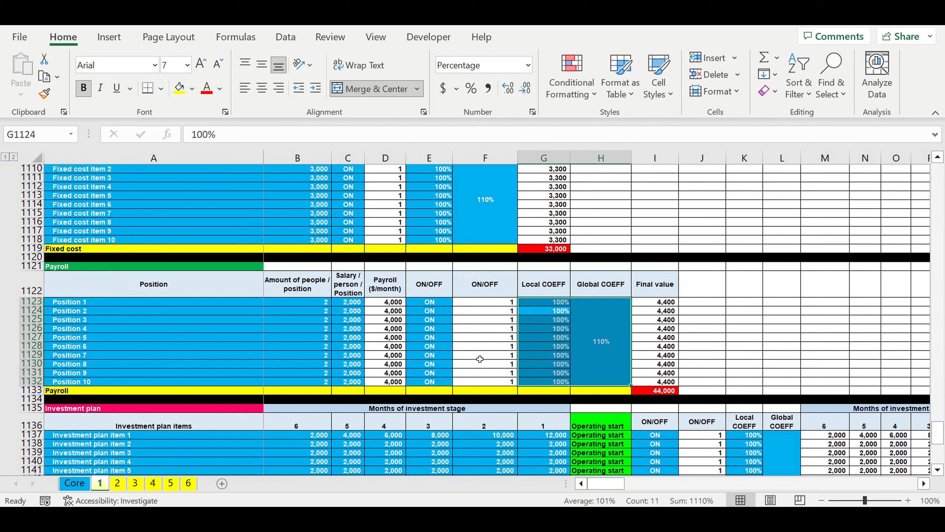
# Step: Examine the Investment plan's item names, amounts for the six months of the investment stage, and Operating start column
pyautogui.scroll(-6, 480, 359)
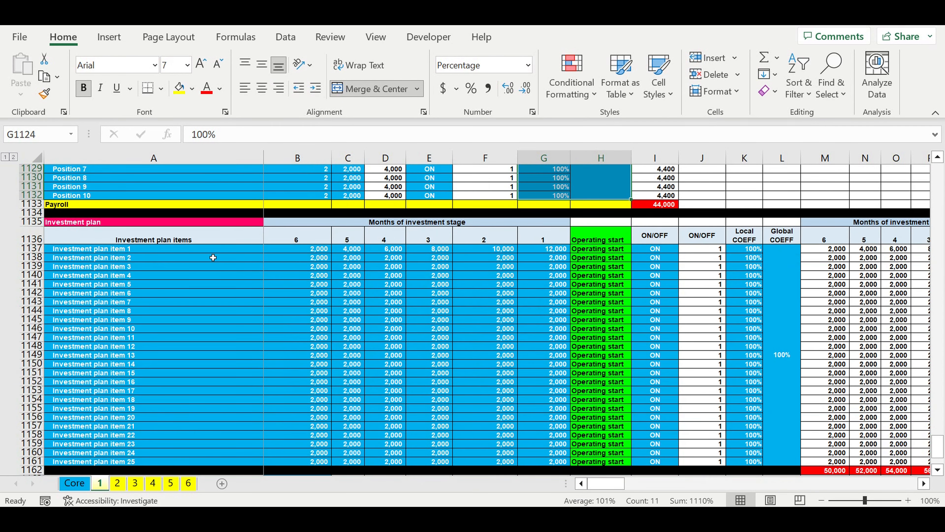
pyautogui.moveTo(192, 247); pyautogui.dragTo(201, 266)
pyautogui.moveTo(382, 303); pyautogui.dragTo(562, 461)
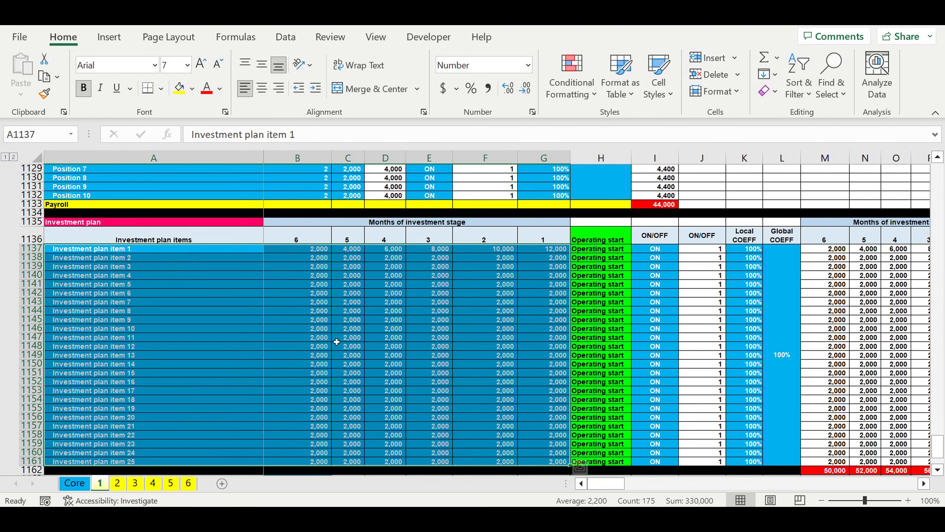
pyautogui.click(223, 302)
pyautogui.moveTo(149, 248); pyautogui.dragTo(146, 469)
pyautogui.moveTo(617, 239); pyautogui.dragTo(624, 460)
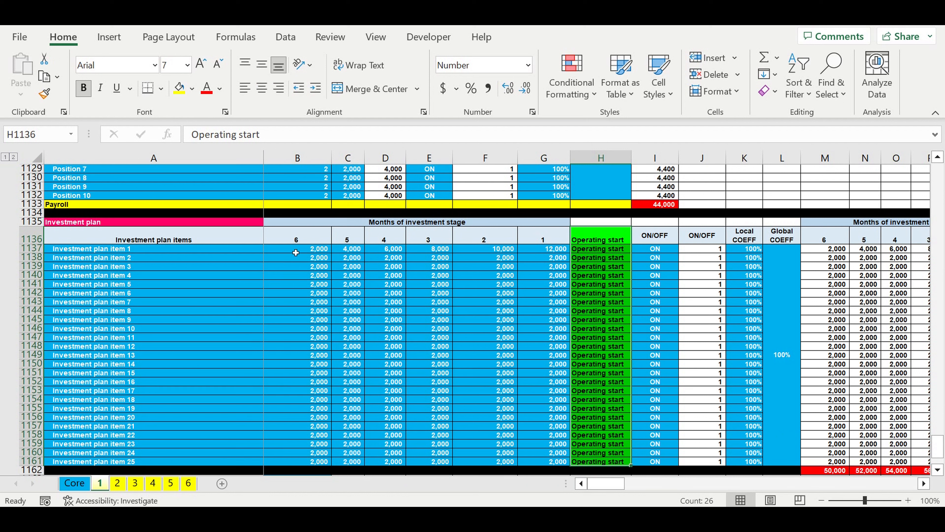
# Step: Examine the Investment plan's monthly amounts for all 25 items across the six investment-stage months relative to the Operating start column
pyautogui.moveTo(296, 253); pyautogui.dragTo(543, 462)
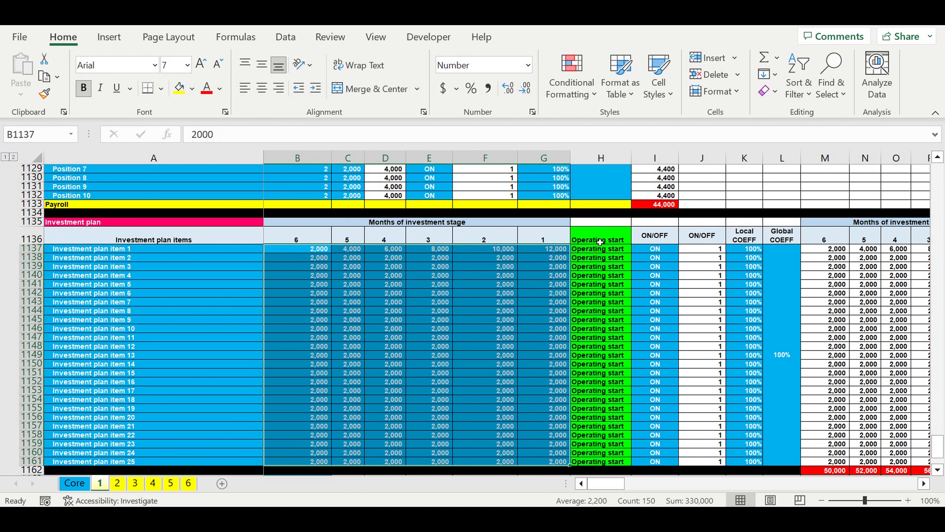
pyautogui.click(298, 234)
pyautogui.moveTo(298, 234); pyautogui.dragTo(532, 465)
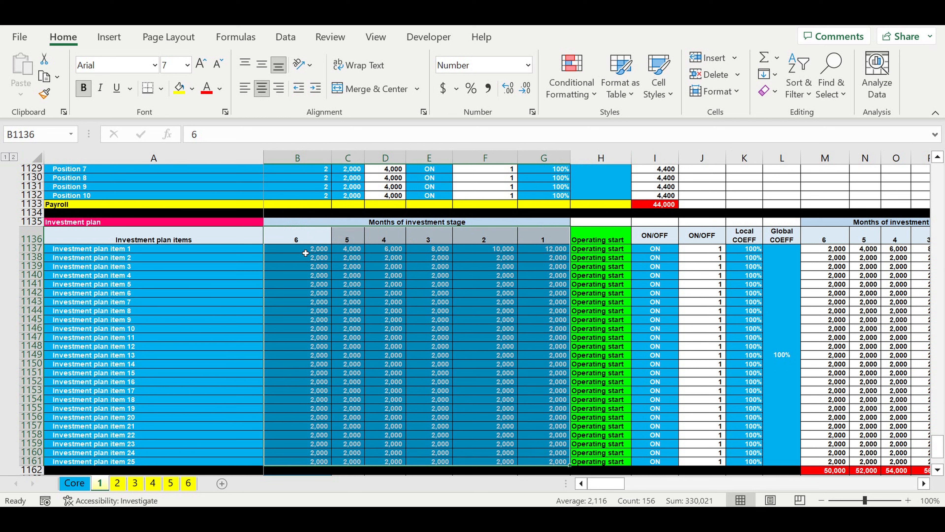
pyautogui.moveTo(305, 253); pyautogui.dragTo(555, 462)
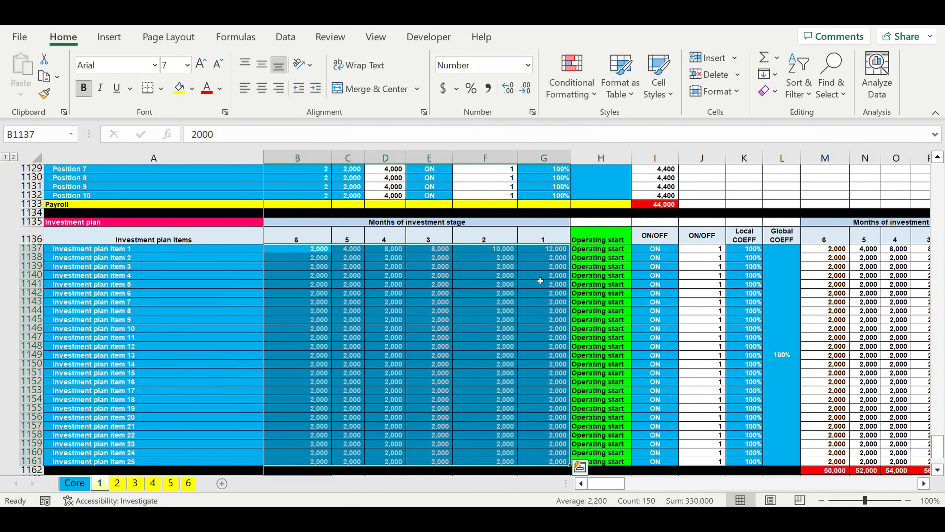
pyautogui.moveTo(597, 239); pyautogui.dragTo(599, 462)
pyautogui.moveTo(543, 248); pyautogui.dragTo(313, 465)
# Step: Review the Investment plan's ON/OFF switches, local and global coefficients, and the final values for the investment-stage months
pyautogui.moveTo(663, 252); pyautogui.dragTo(669, 470)
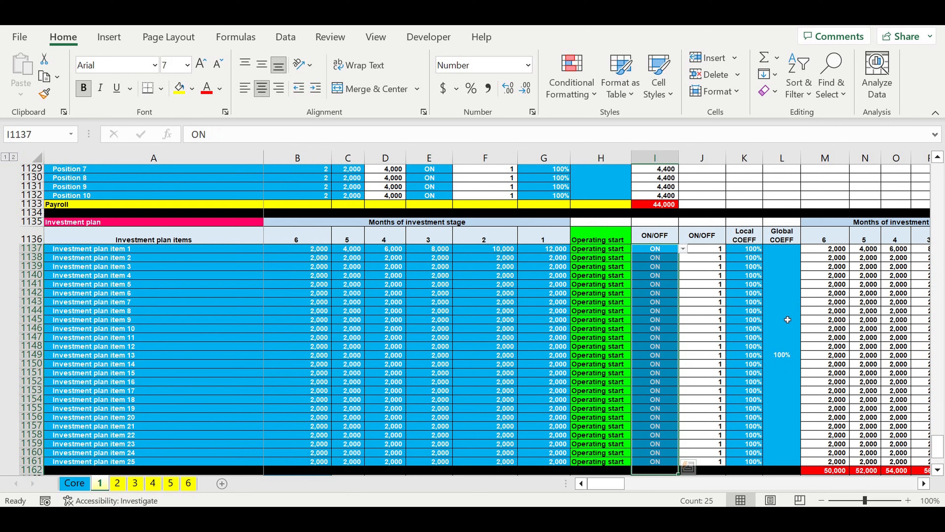
pyautogui.moveTo(788, 319); pyautogui.dragTo(760, 324)
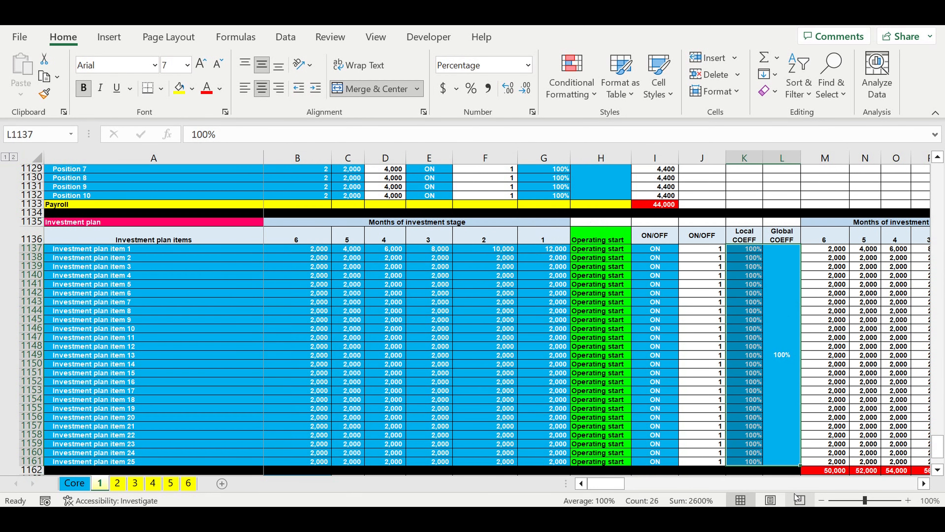
pyautogui.click(924, 484)
pyautogui.click(925, 484)
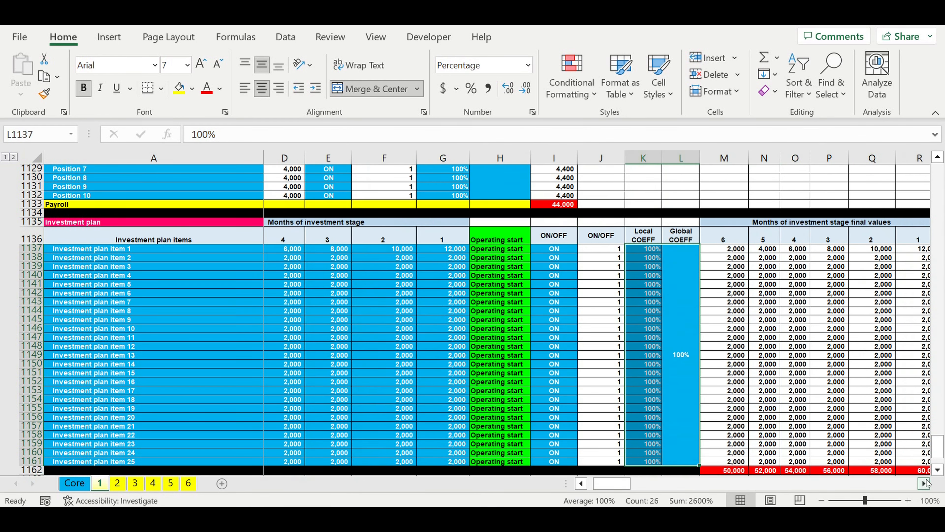
pyautogui.click(924, 485)
pyautogui.click(924, 484)
pyautogui.click(924, 485)
pyautogui.moveTo(621, 491); pyautogui.dragTo(606, 491)
# Step: Check the Store lifecycle (months) and Asset tax ($/month) inputs below the Investment plan
pyautogui.scroll(-1, 412, 383)
pyautogui.scroll(-7, 412, 384)
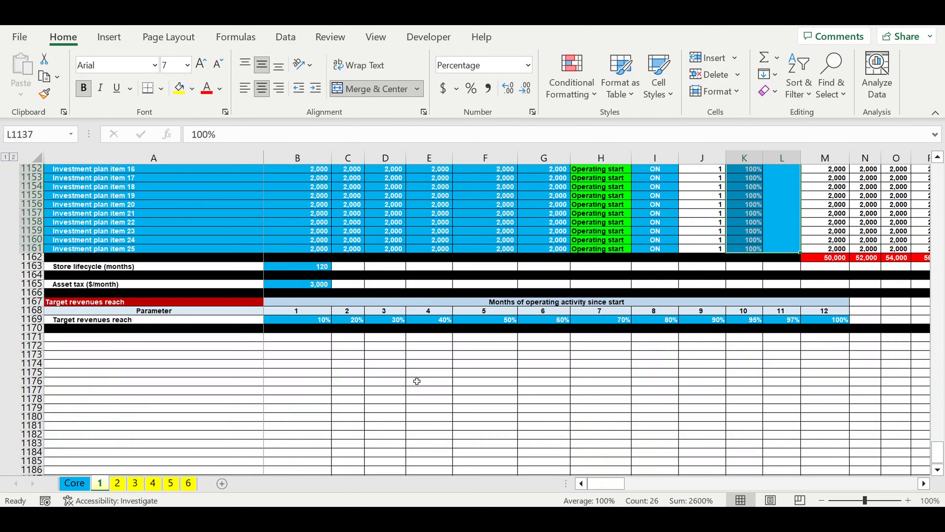
pyautogui.click(314, 267)
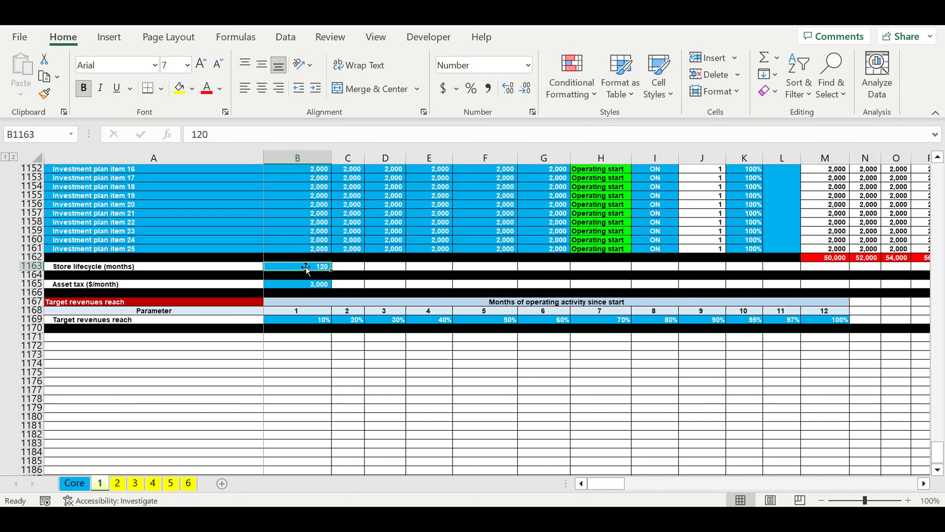
pyautogui.click(290, 287)
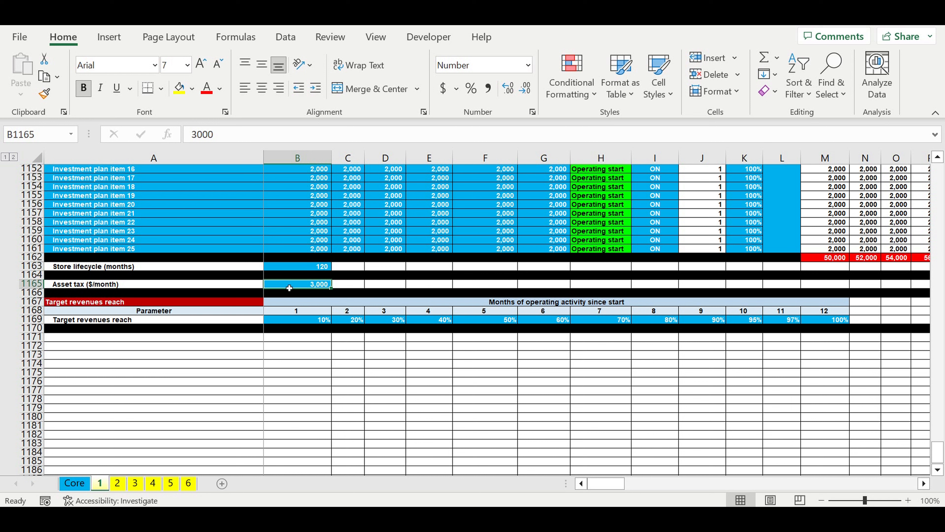
# Step: Examine the Target revenues reach percentages for months 1 through 12 of operating activity since start
pyautogui.moveTo(297, 323); pyautogui.dragTo(845, 321)
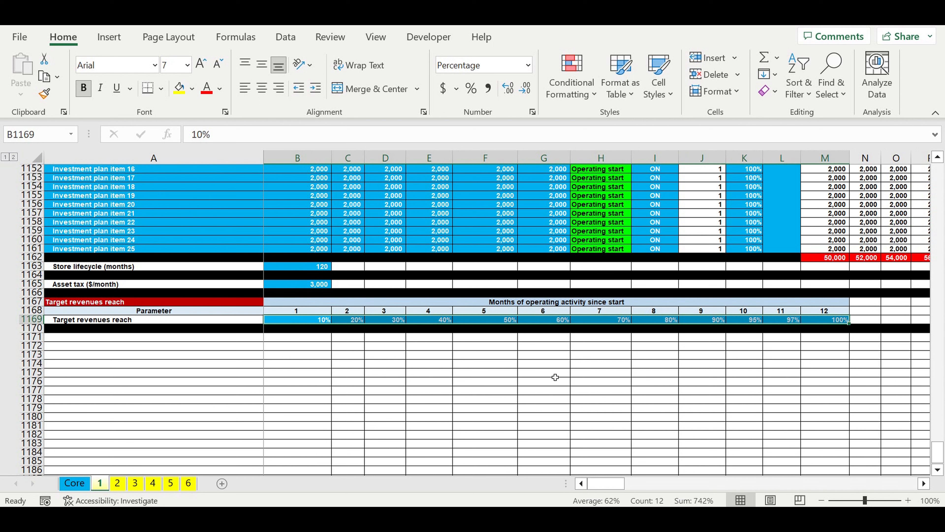
pyautogui.click(315, 384)
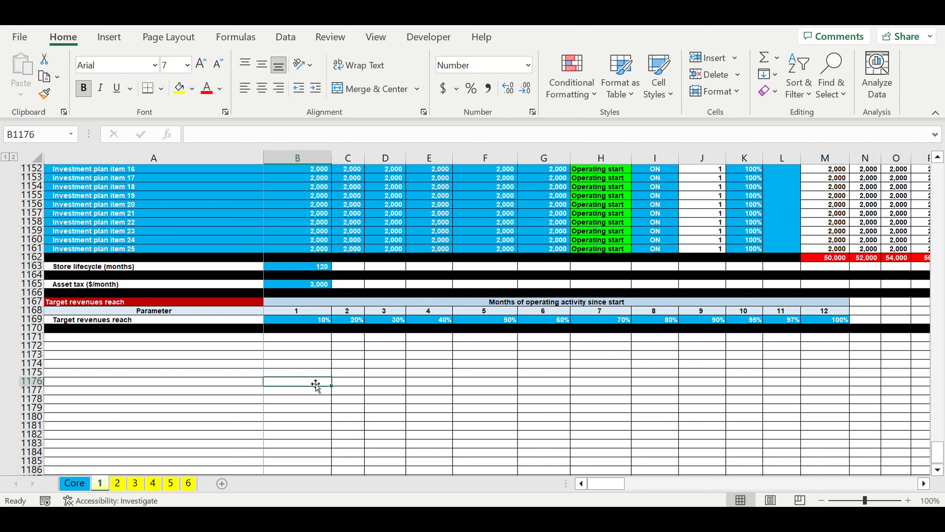
pyautogui.click(319, 363)
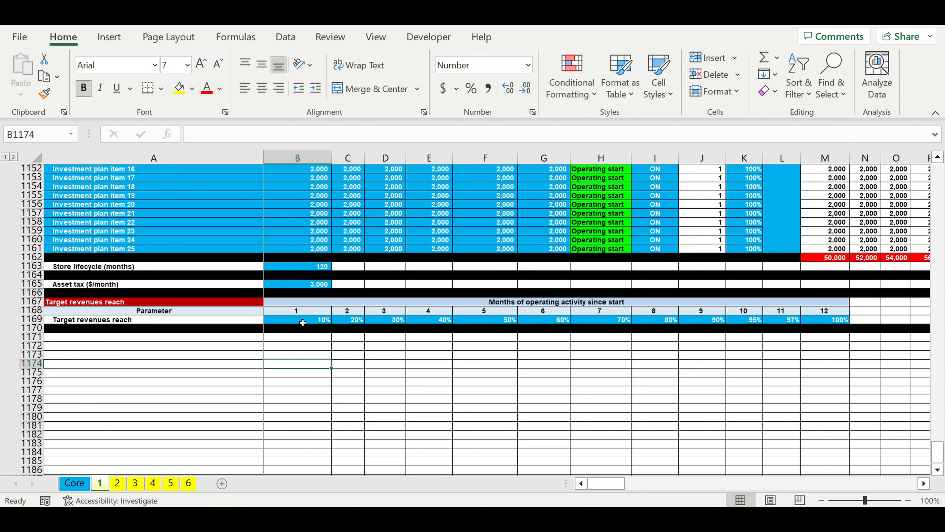
pyautogui.click(348, 320)
pyautogui.click(398, 323)
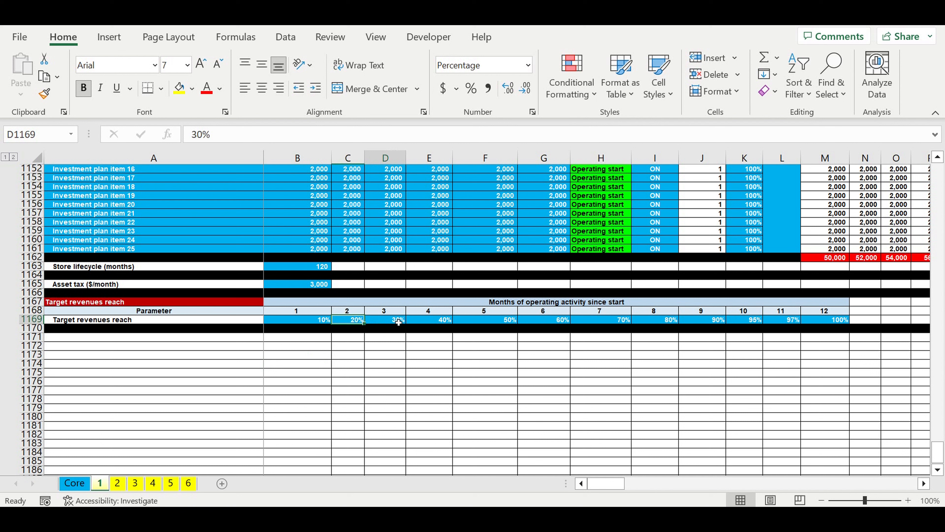
pyautogui.click(484, 321)
pyautogui.click(601, 320)
pyautogui.click(656, 320)
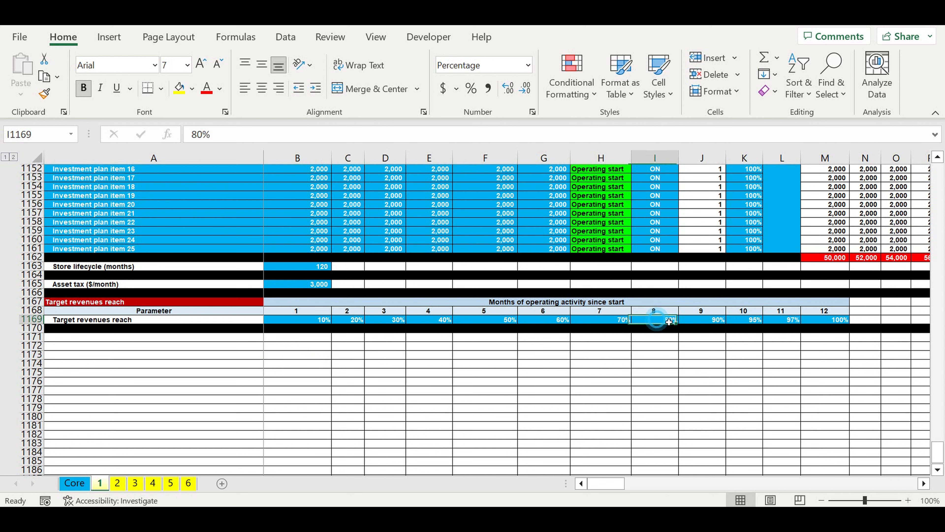
pyautogui.click(744, 321)
pyautogui.click(818, 321)
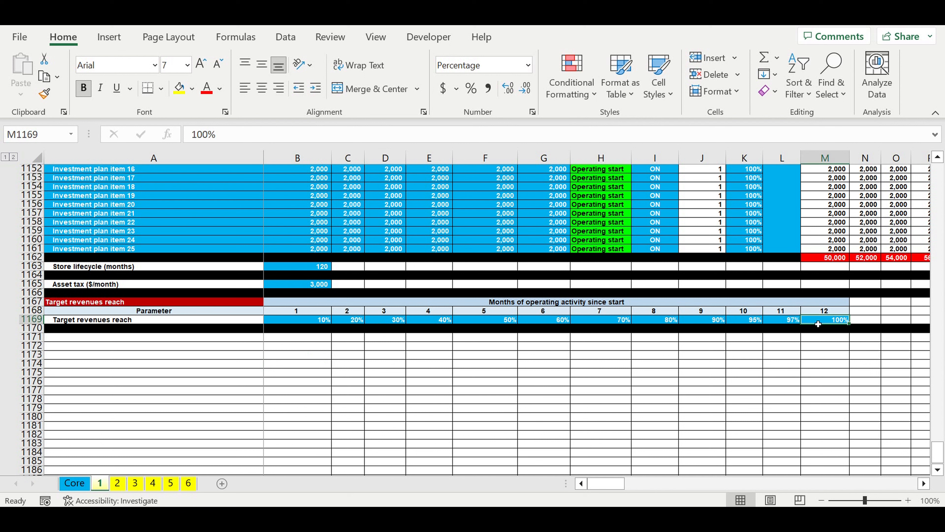
pyautogui.click(798, 321)
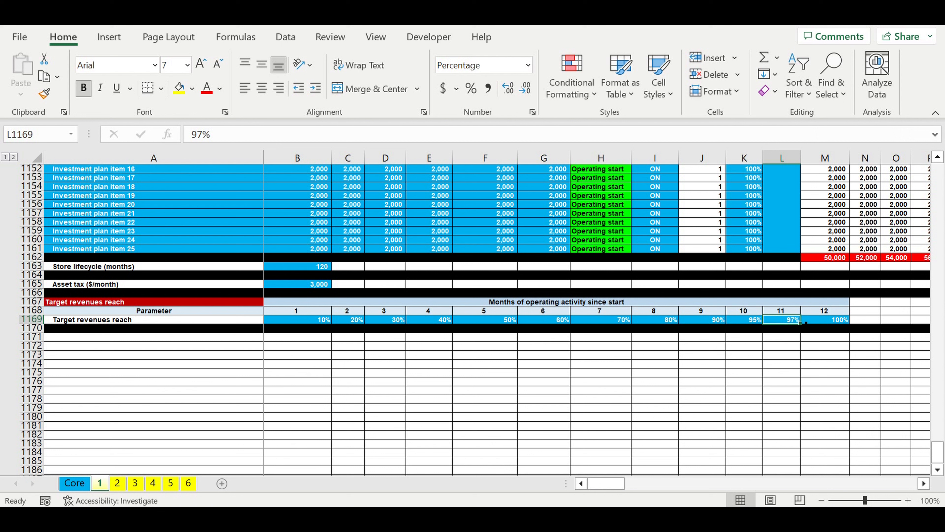
pyautogui.click(379, 364)
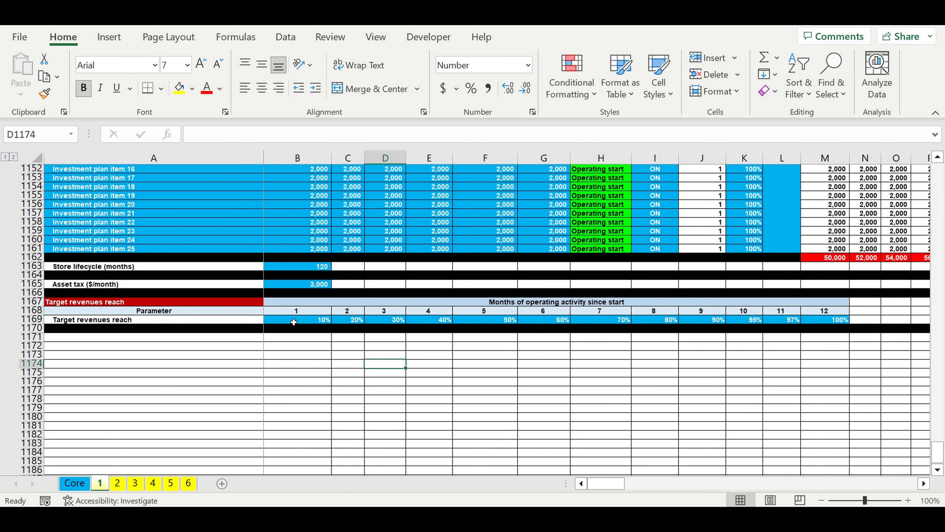
pyautogui.moveTo(294, 321); pyautogui.dragTo(845, 321)
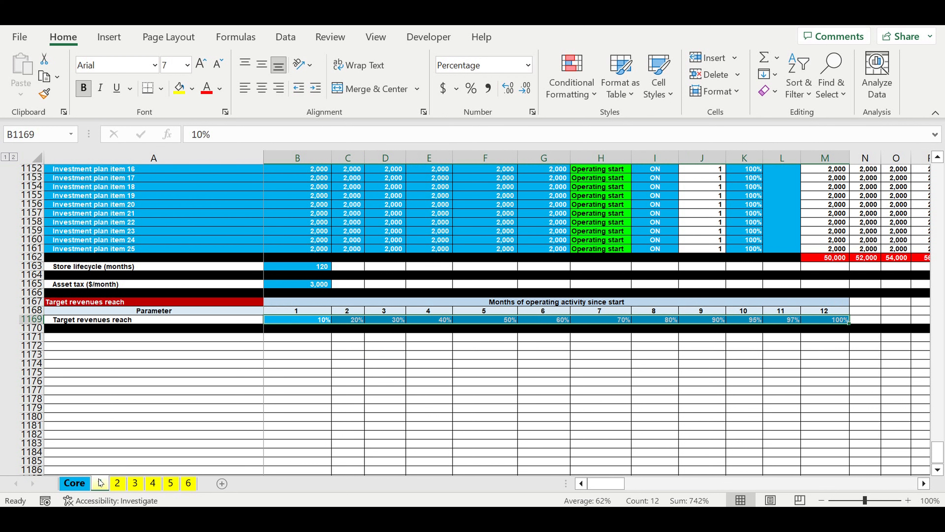
# Step: View the beginnings of sheets 2 and 3 and check the store type titles linked from the Core sheet
pyautogui.click(118, 483)
pyautogui.moveTo(937, 450); pyautogui.dragTo(926, 244)
pyautogui.moveTo(913, 119); pyautogui.dragTo(900, 92)
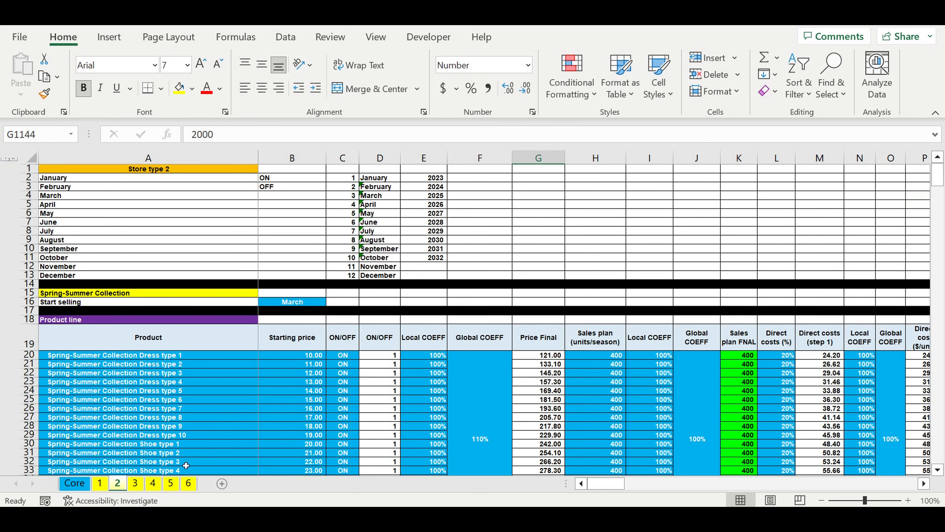
pyautogui.click(167, 168)
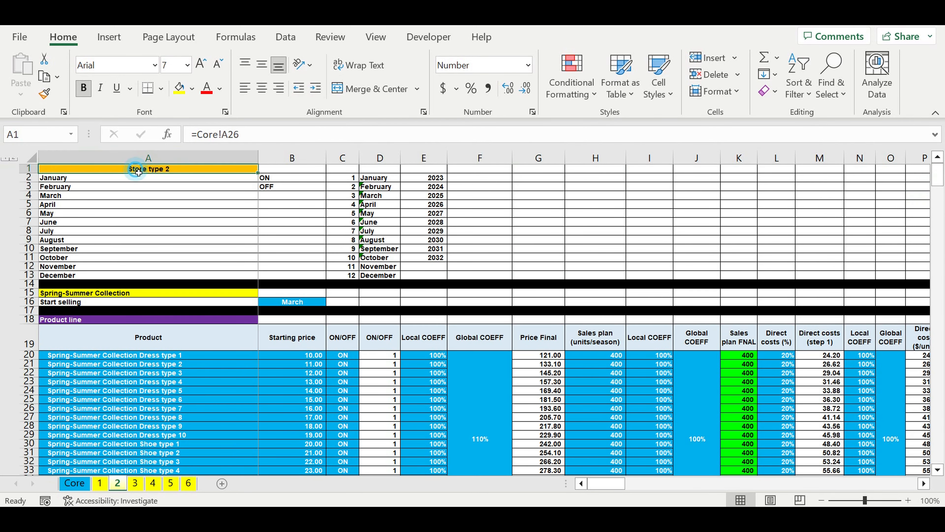
pyautogui.hotkey('ctrl', 'pagedown')
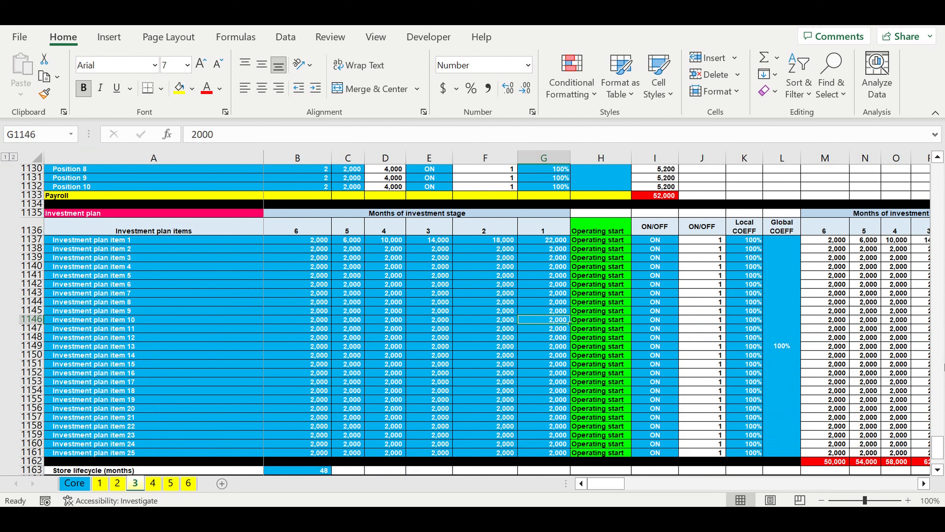
pyautogui.moveTo(938, 447); pyautogui.dragTo(938, 149)
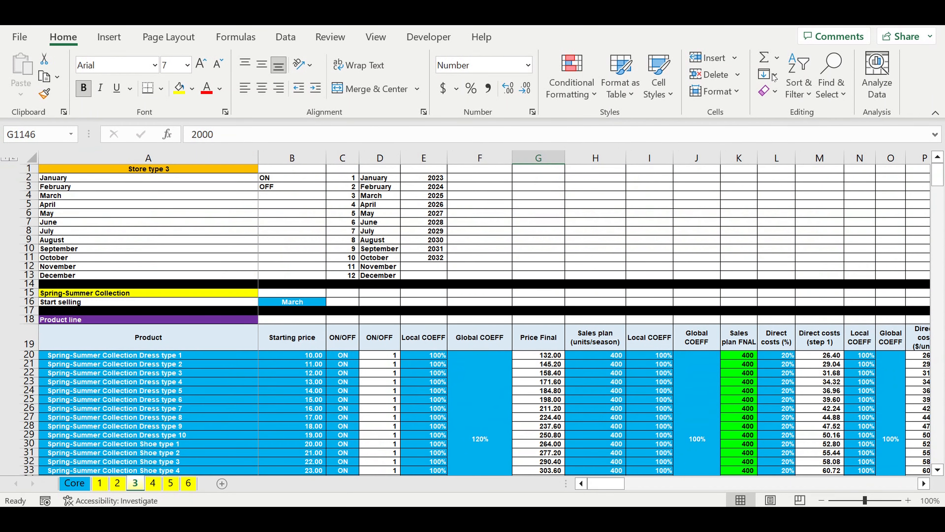
pyautogui.click(156, 171)
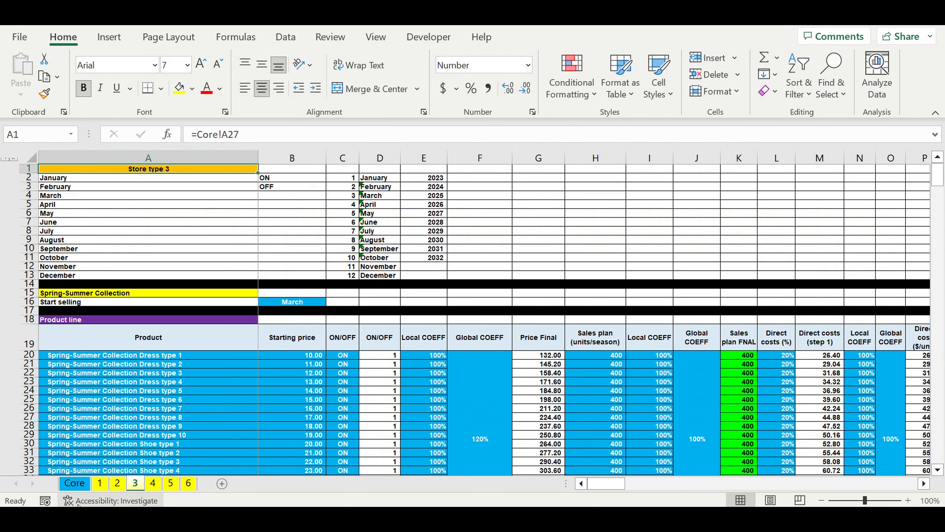
# Step: Go to the beginning of the Core sheet and check the first year in cell E1
pyautogui.click(75, 486)
pyautogui.scroll(2, 258, 343)
pyautogui.click(428, 171)
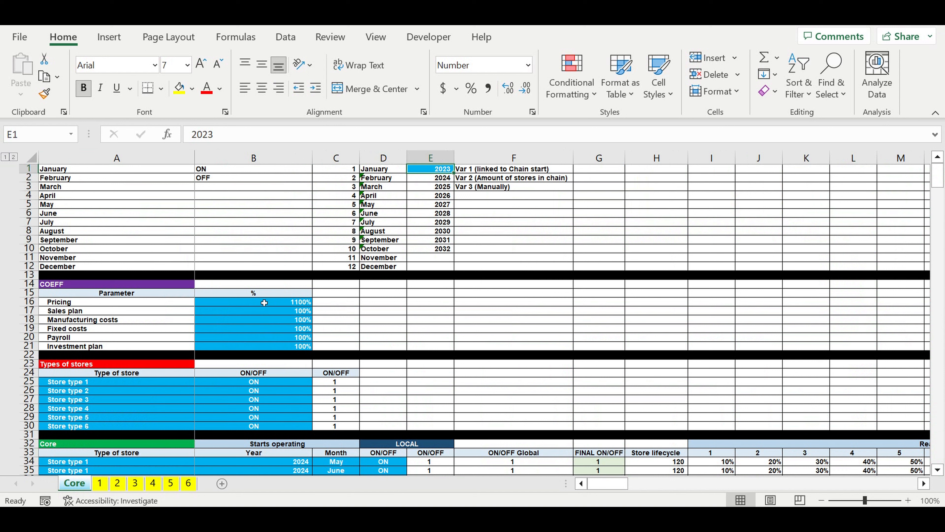
# Step: Review the COEFF table's percentages for pricing, sales plan, manufacturing costs, fixed costs, payroll and investment plan
pyautogui.moveTo(264, 302); pyautogui.dragTo(268, 347)
pyautogui.click(81, 302)
pyautogui.click(79, 312)
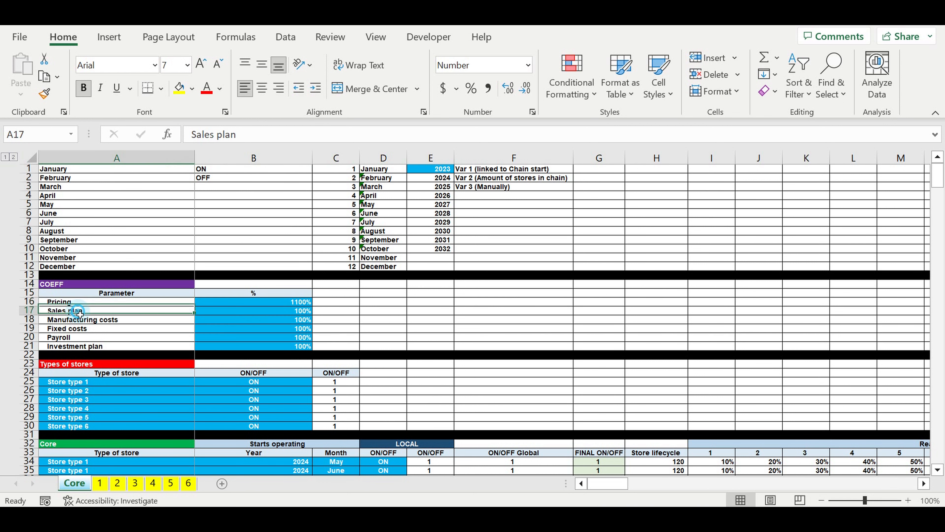
pyautogui.click(70, 324)
pyautogui.click(71, 338)
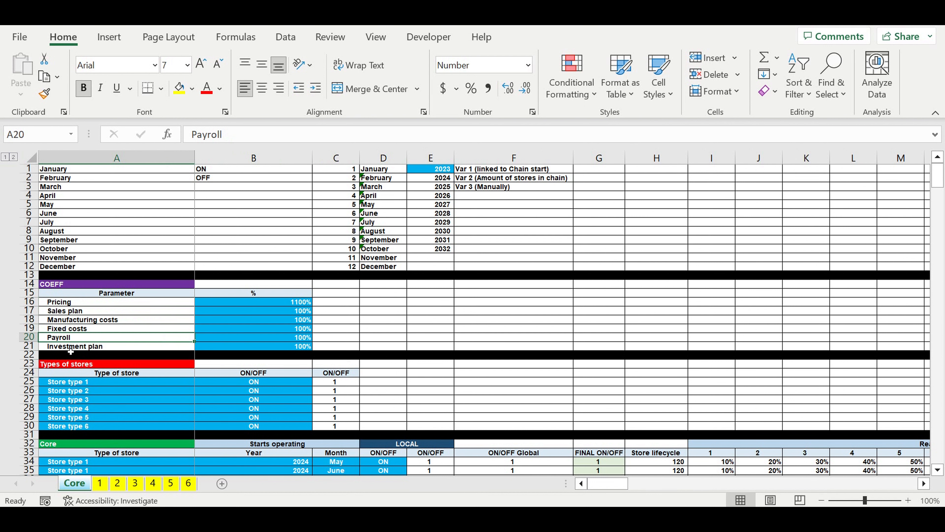
pyautogui.click(71, 349)
pyautogui.moveTo(269, 306); pyautogui.dragTo(263, 346)
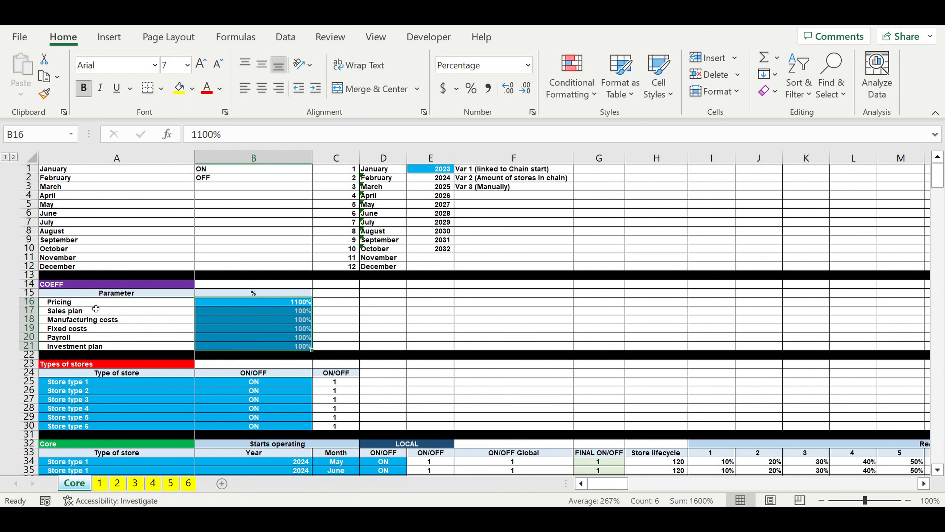
pyautogui.click(96, 321)
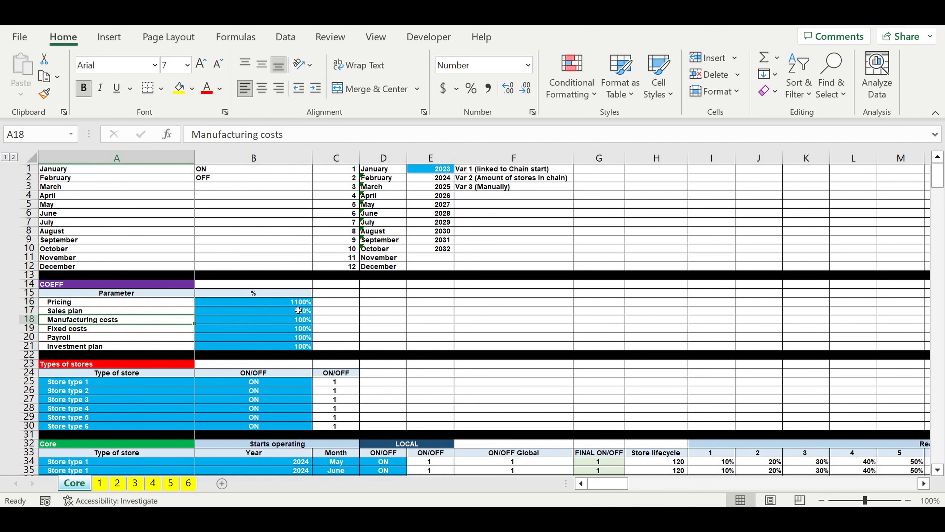
pyautogui.moveTo(294, 305); pyautogui.dragTo(293, 347)
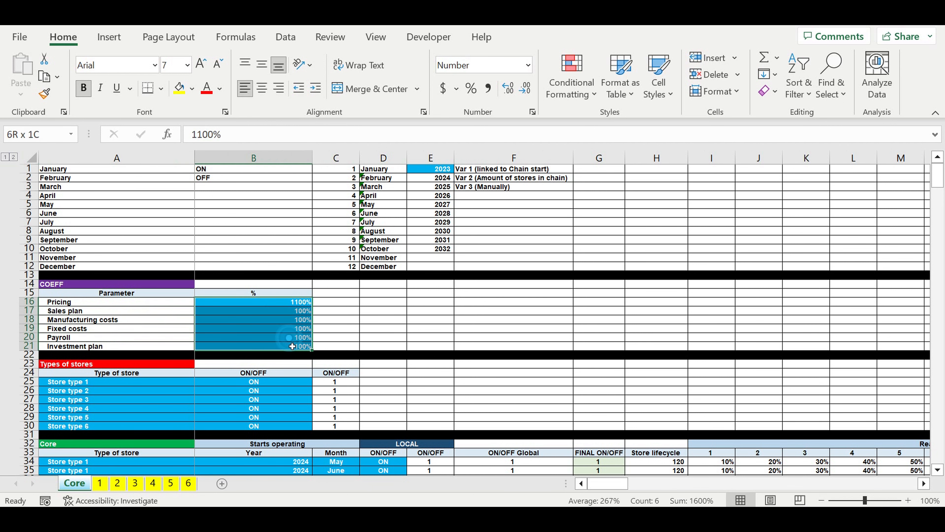
# Step: Review the Types of stores table's six store type names and their ON/OFF switches
pyautogui.scroll(-4, 292, 346)
pyautogui.click(76, 283)
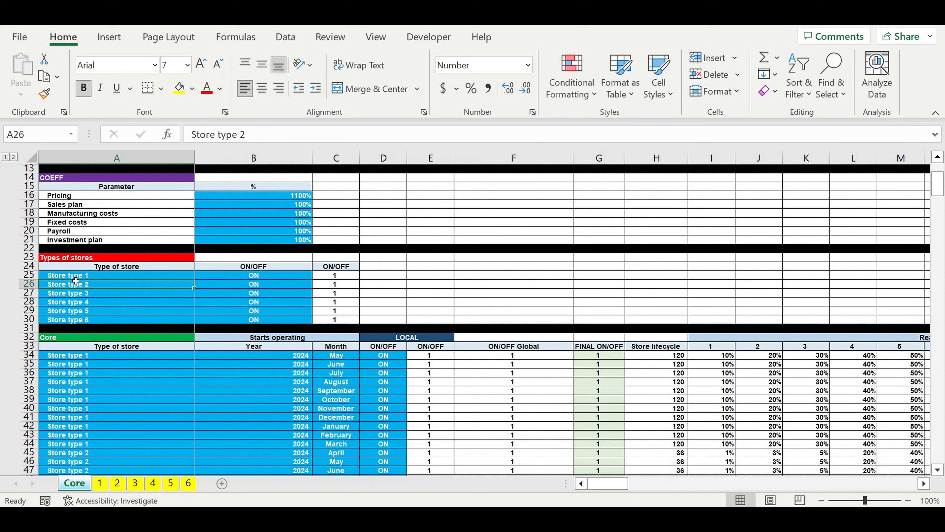
pyautogui.moveTo(76, 278); pyautogui.dragTo(83, 319)
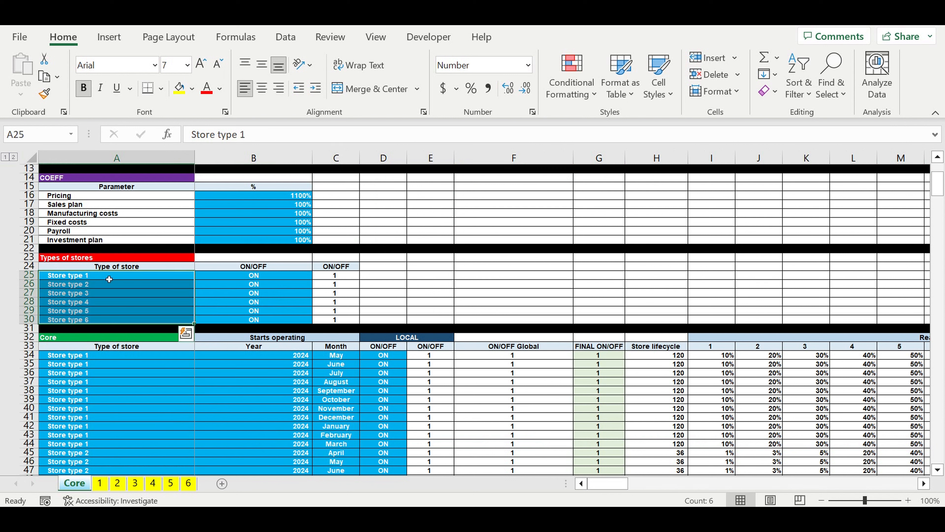
pyautogui.moveTo(108, 277); pyautogui.dragTo(107, 320)
pyautogui.moveTo(253, 276); pyautogui.dragTo(255, 323)
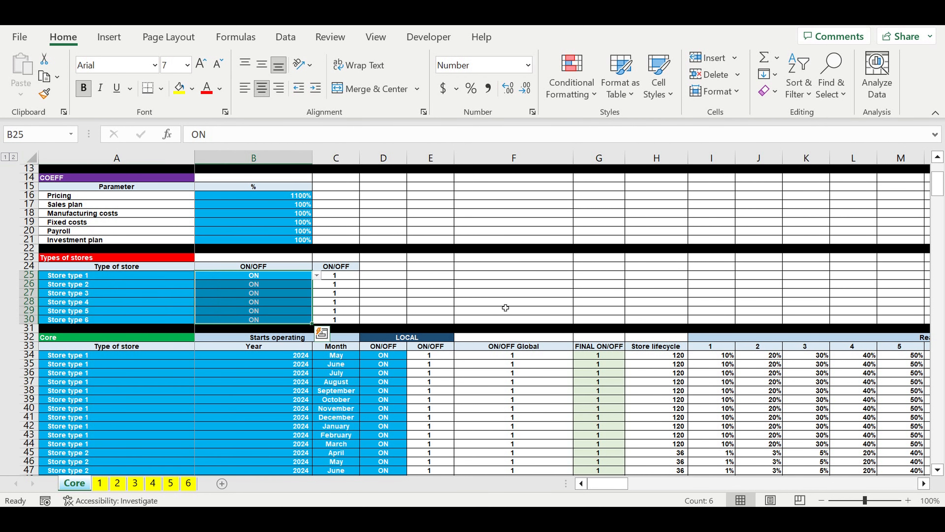
# Step: Review the store schedule in the Core table, including the type of store assigned to each store in A34:A73
pyautogui.scroll(-5, 521, 307)
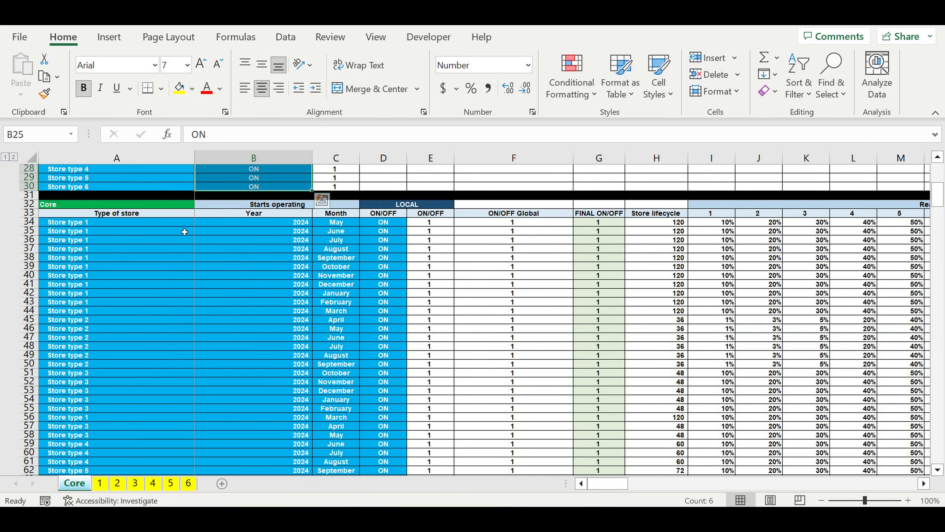
pyautogui.moveTo(60, 226); pyautogui.dragTo(428, 453)
pyautogui.click(444, 319)
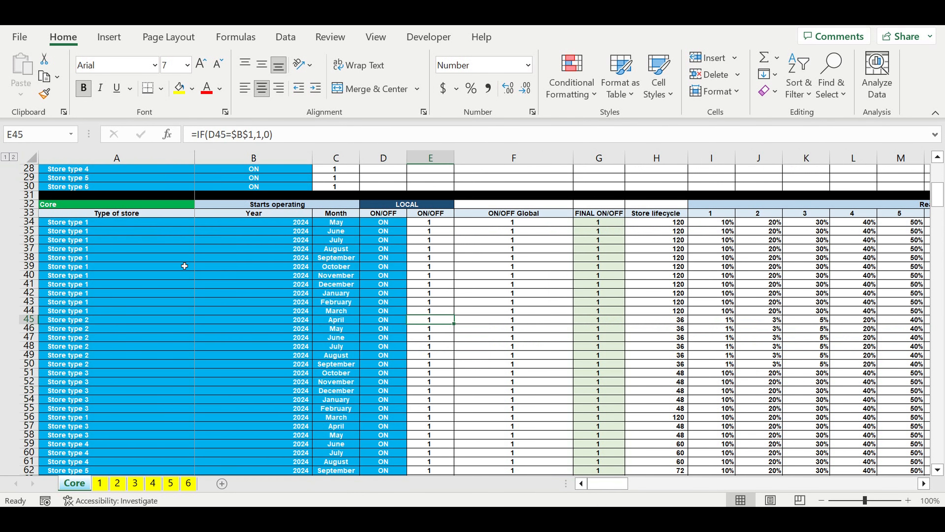
pyautogui.scroll(-3, 112, 231)
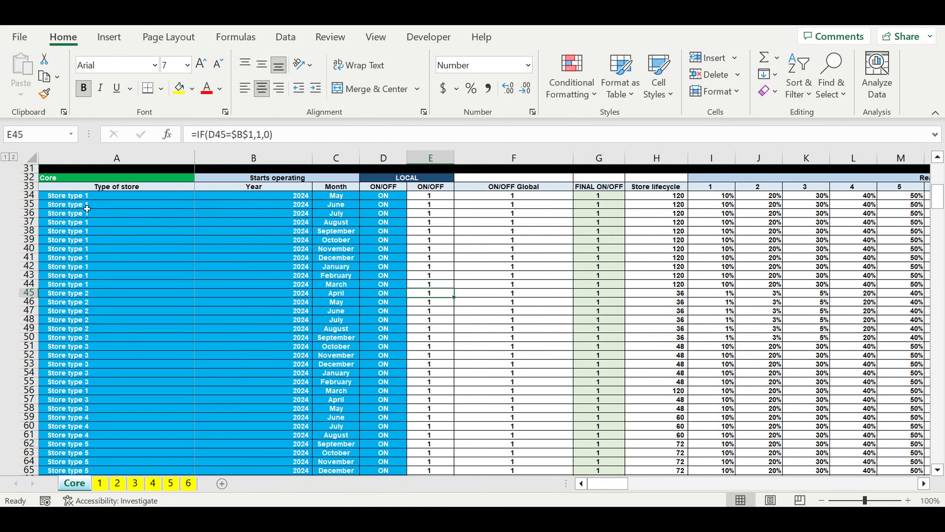
pyautogui.moveTo(85, 201); pyautogui.dragTo(101, 453)
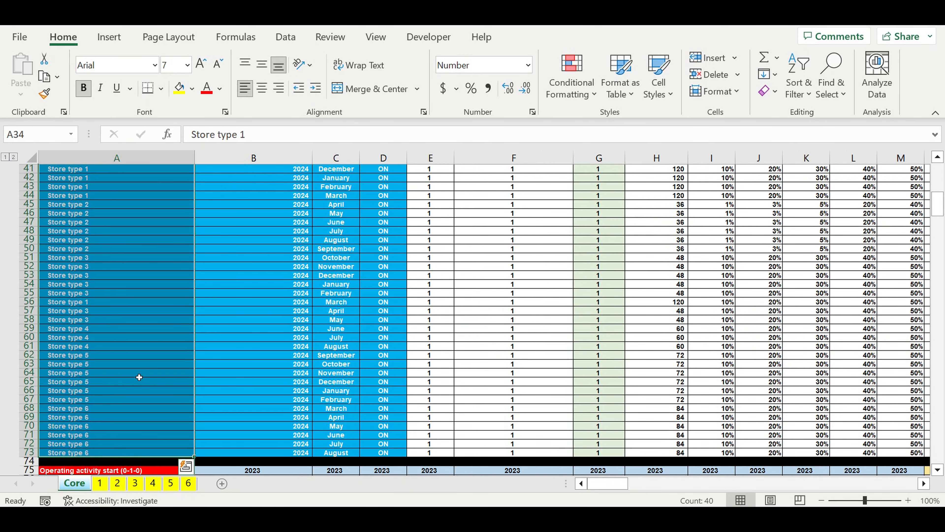
# Step: Check the selectable store types for the stores in cells A55 and A36, leaving both choices as they are
pyautogui.click(110, 294)
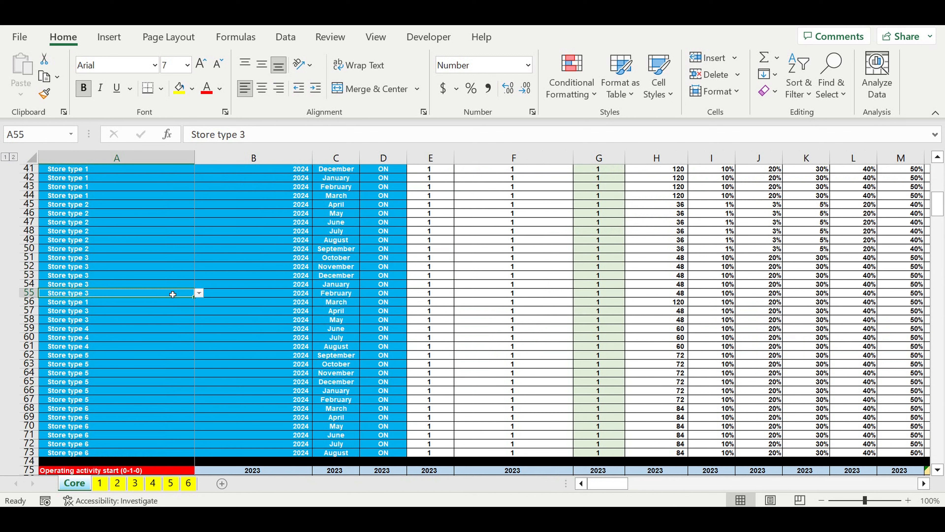
pyautogui.click(199, 293)
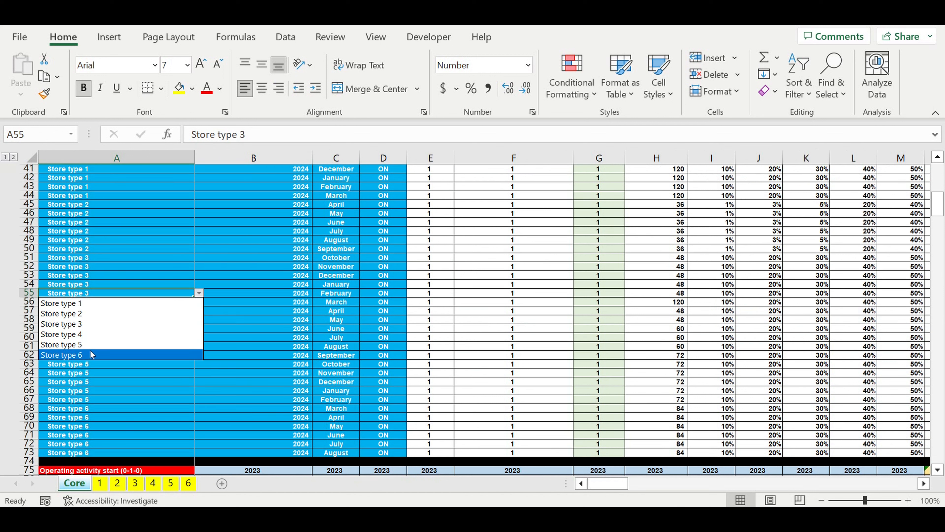
pyautogui.press('Escape')
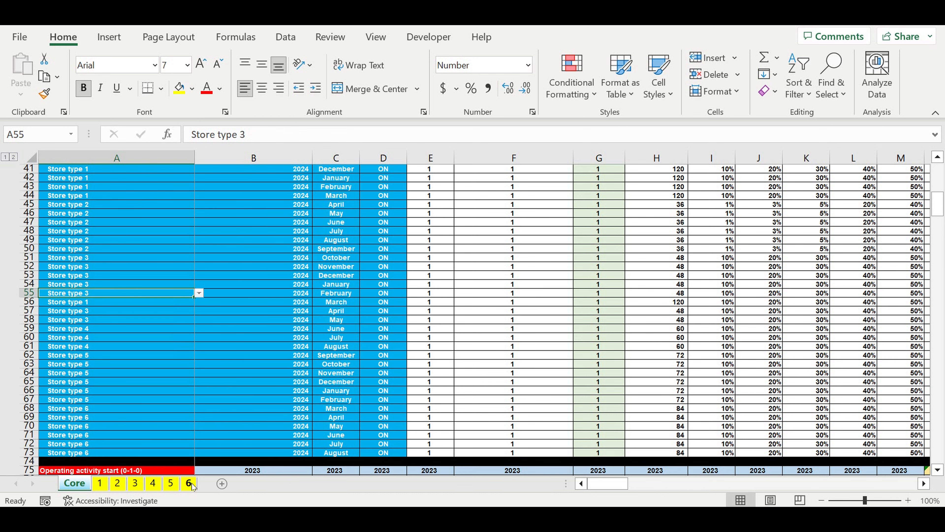
pyautogui.scroll(8, 197, 308)
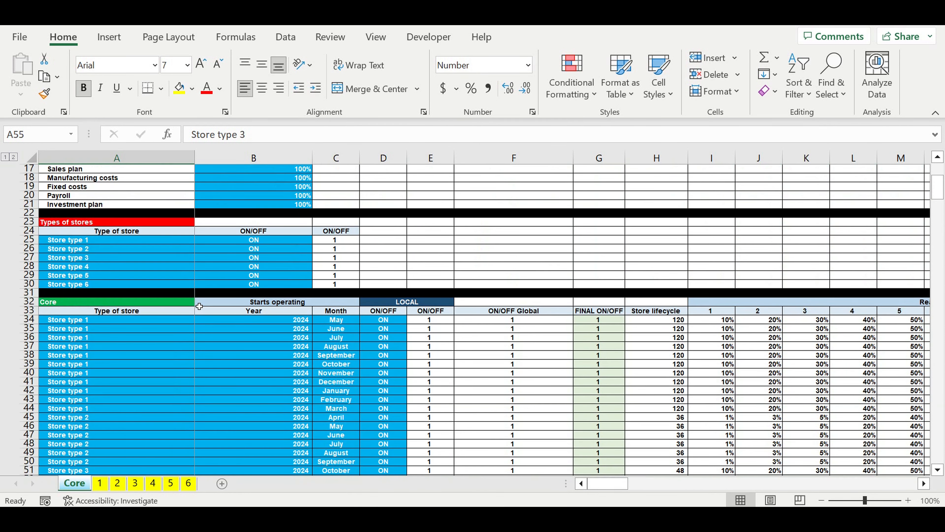
pyautogui.click(179, 337)
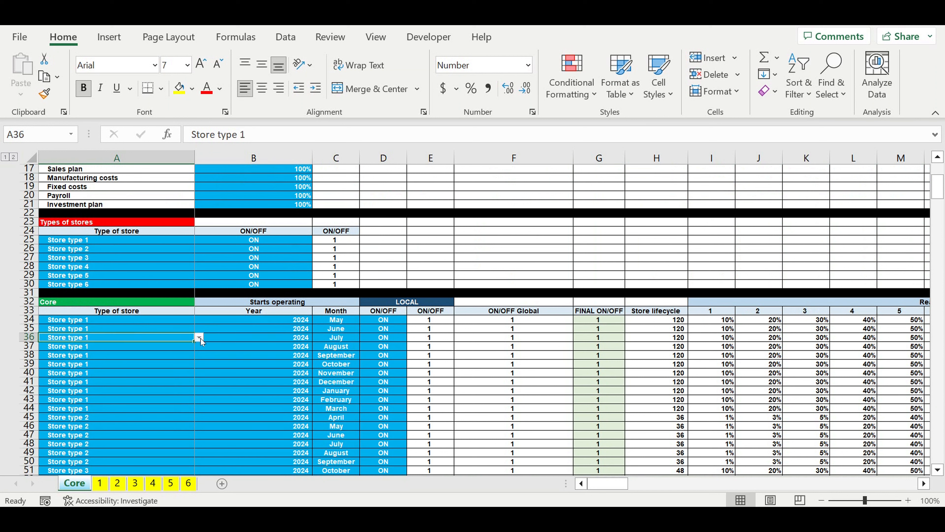
pyautogui.click(200, 338)
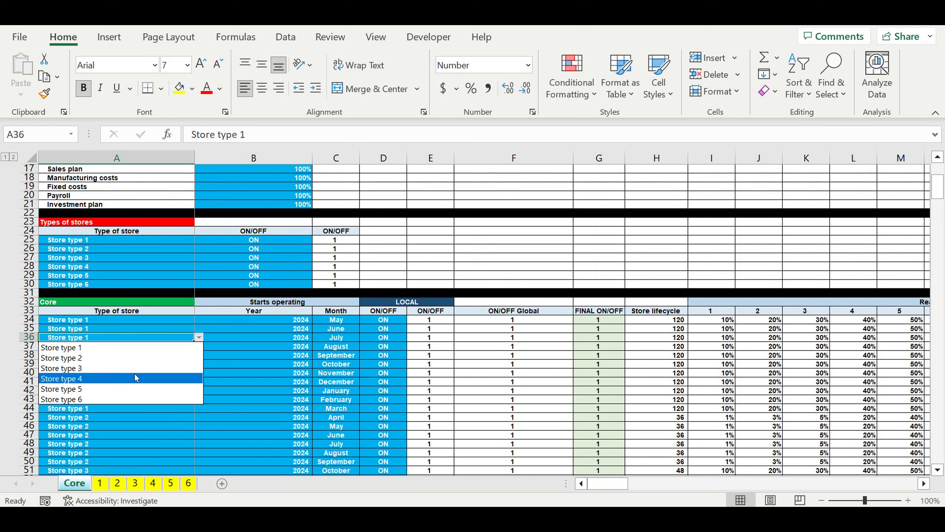
pyautogui.click(242, 359)
# Step: Check the start year, the list of start months and the local ON/OFF switches for the Store type 1 rows
pyautogui.moveTo(280, 329); pyautogui.dragTo(327, 330)
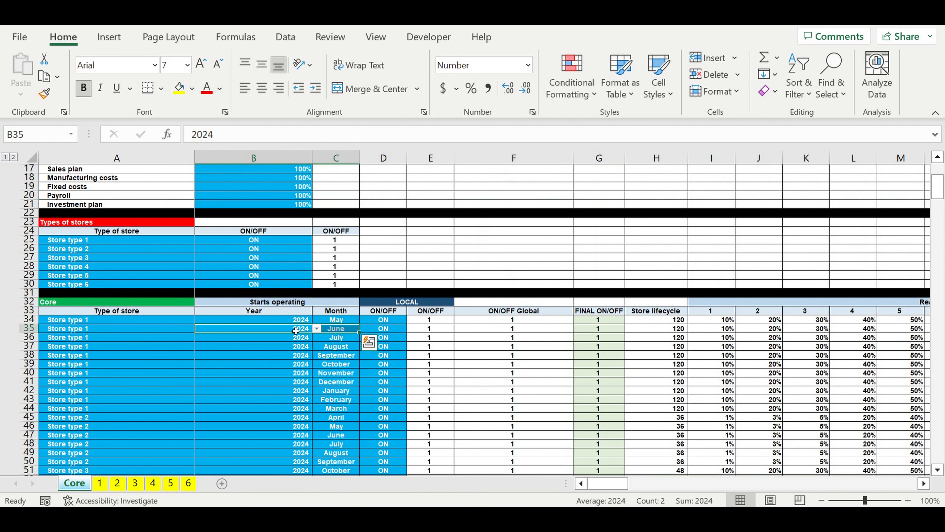
pyautogui.click(296, 330)
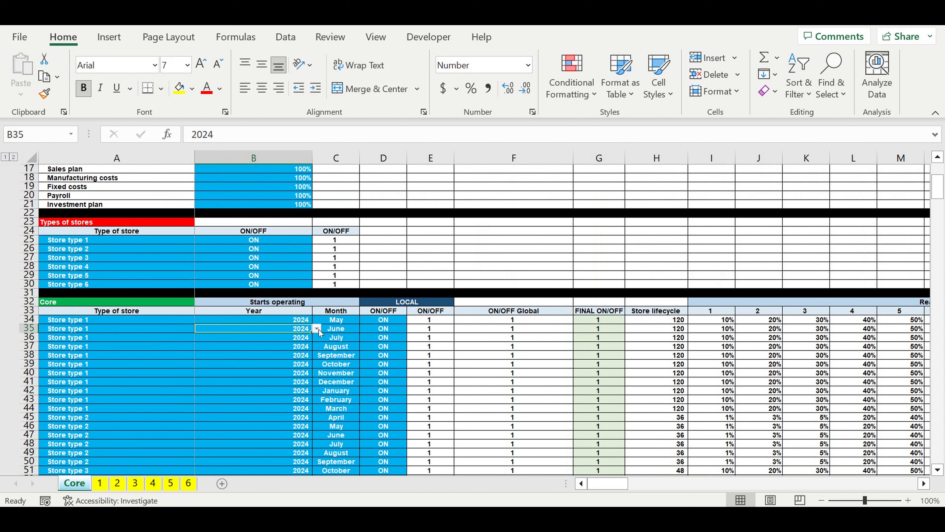
pyautogui.click(346, 332)
pyautogui.click(363, 329)
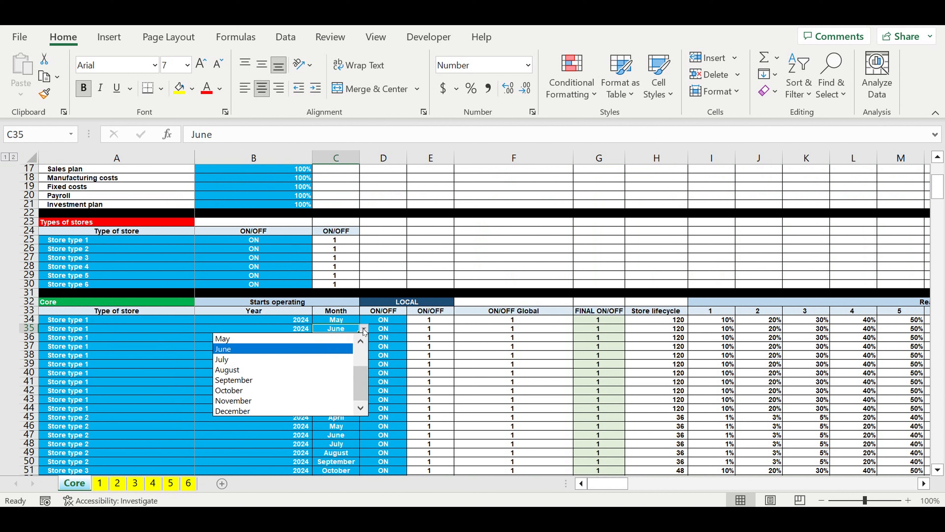
pyautogui.moveTo(383, 320); pyautogui.dragTo(387, 391)
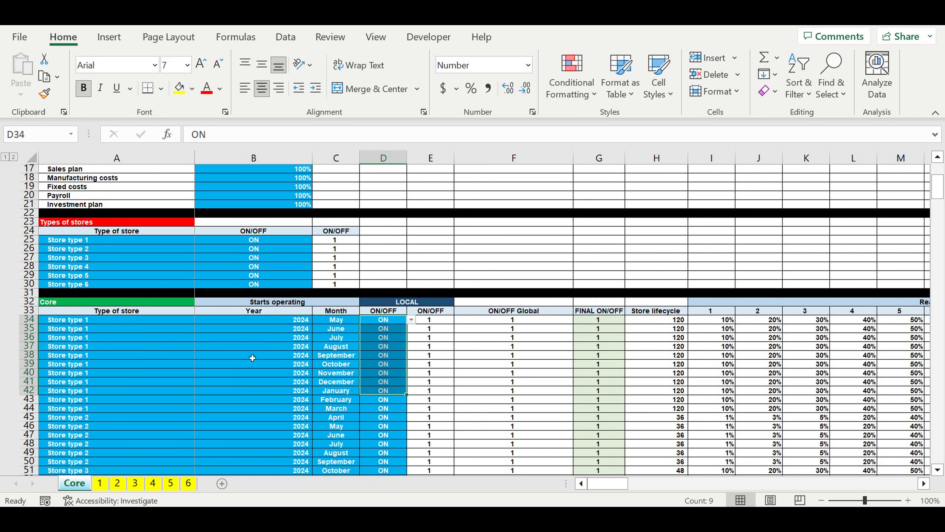
pyautogui.click(396, 347)
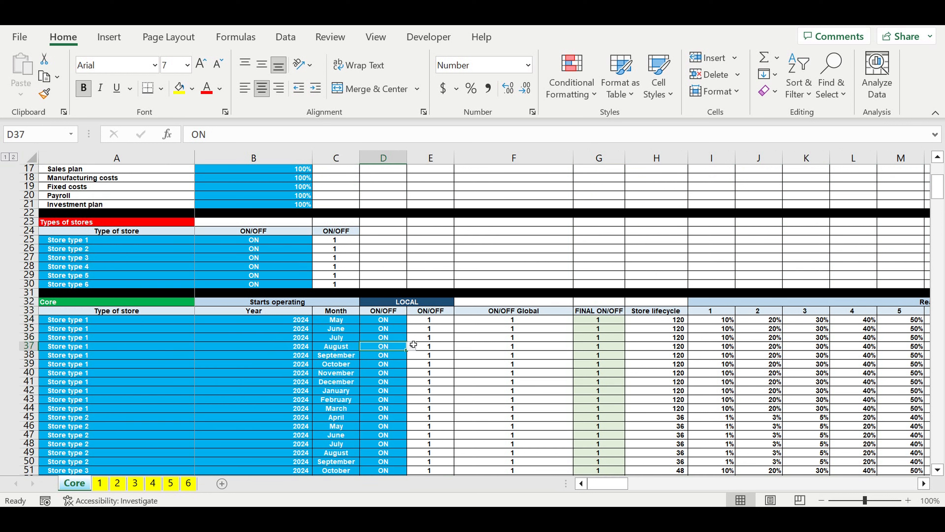
# Step: Find the Loan table further down the Core sheet and check the loan amount, loan term and interest rate
pyautogui.scroll(-9, 409, 348)
pyautogui.scroll(-10, 414, 344)
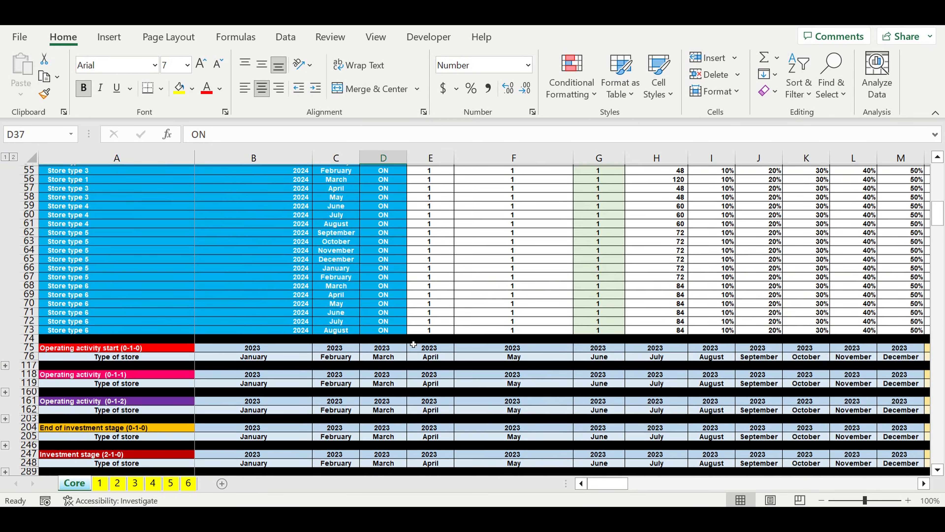
pyautogui.scroll(-6, 414, 344)
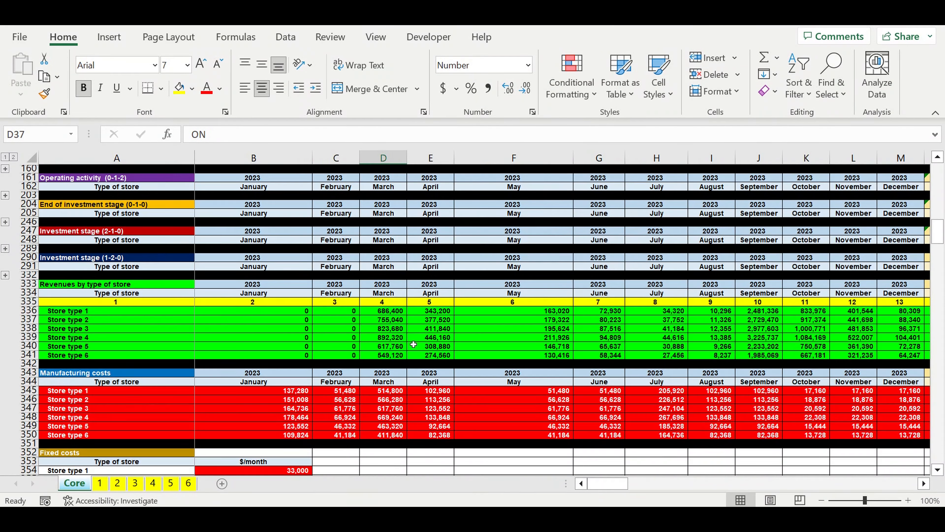
pyautogui.scroll(-20, 414, 344)
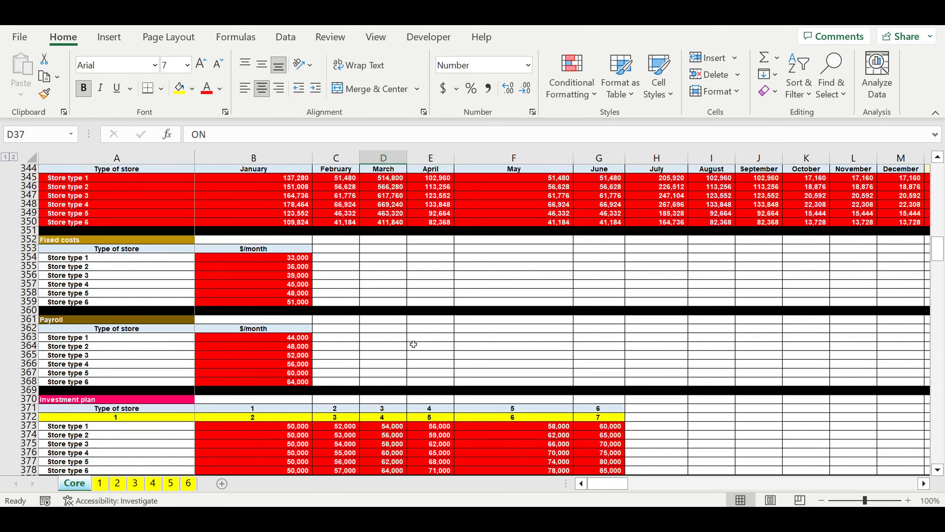
pyautogui.scroll(-6, 414, 344)
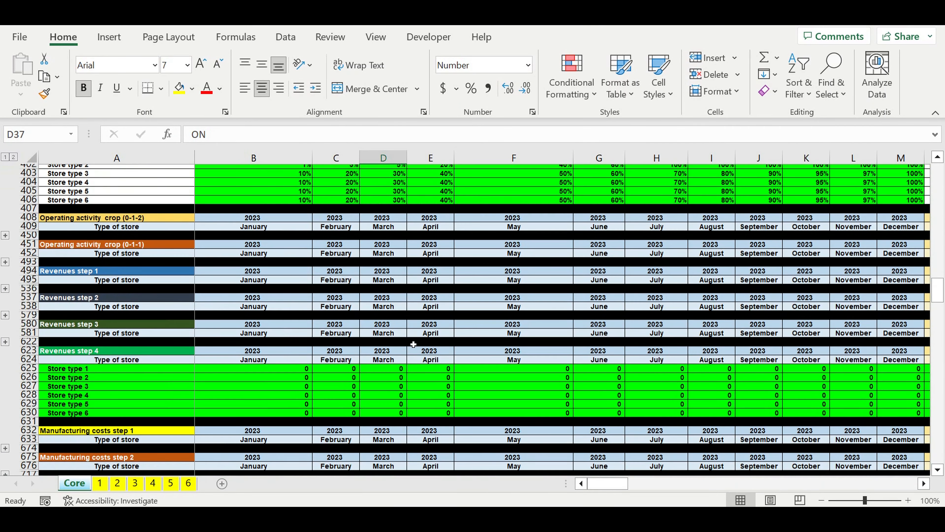
pyautogui.scroll(-15, 414, 344)
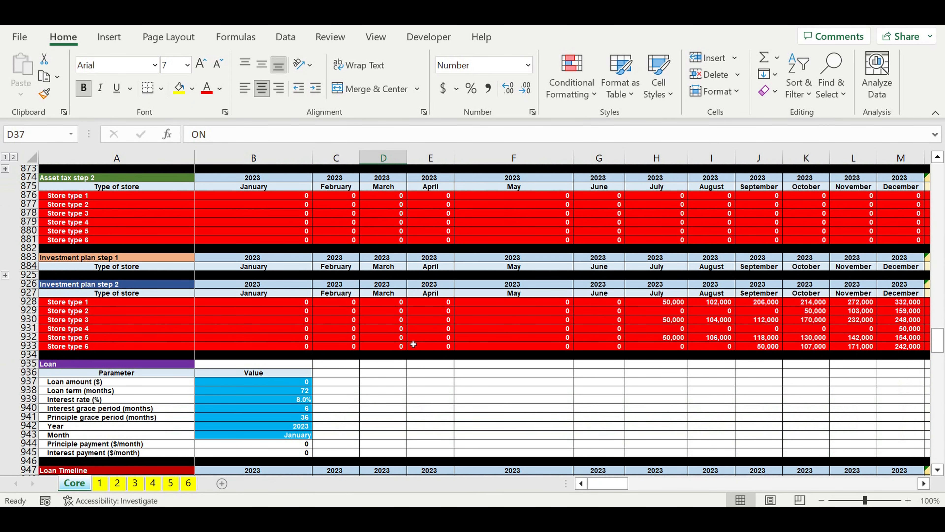
pyautogui.click(267, 383)
pyautogui.click(284, 384)
pyautogui.click(285, 393)
pyautogui.click(293, 400)
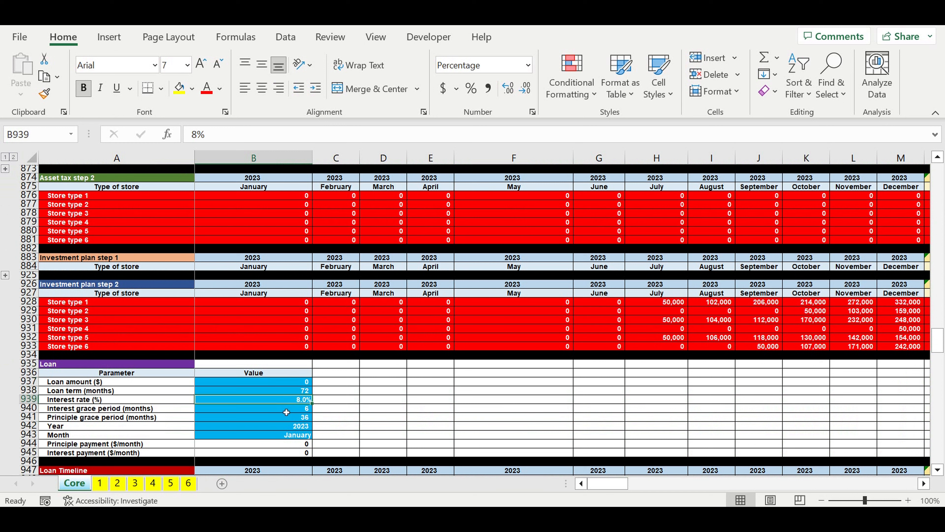
# Step: Check the loan's interest and principle grace periods and its start year and month
pyautogui.moveTo(287, 412); pyautogui.dragTo(281, 419)
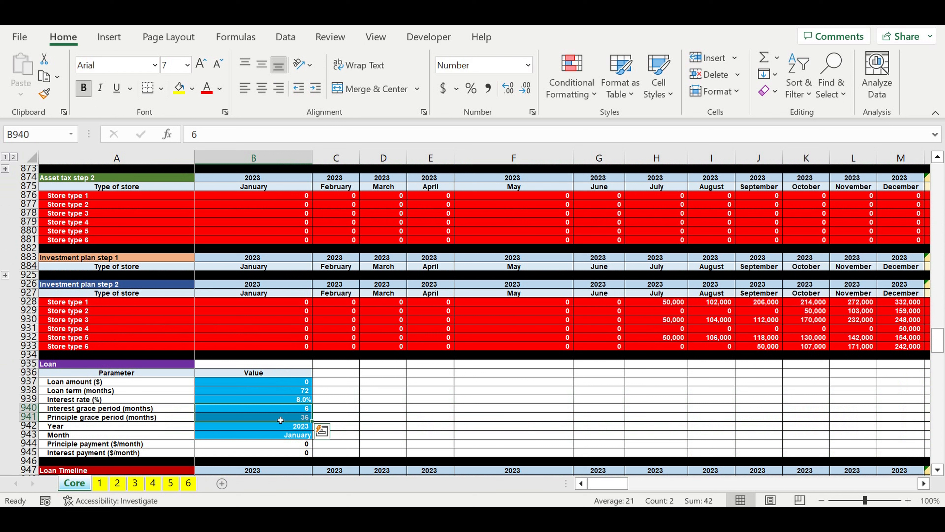
pyautogui.click(280, 420)
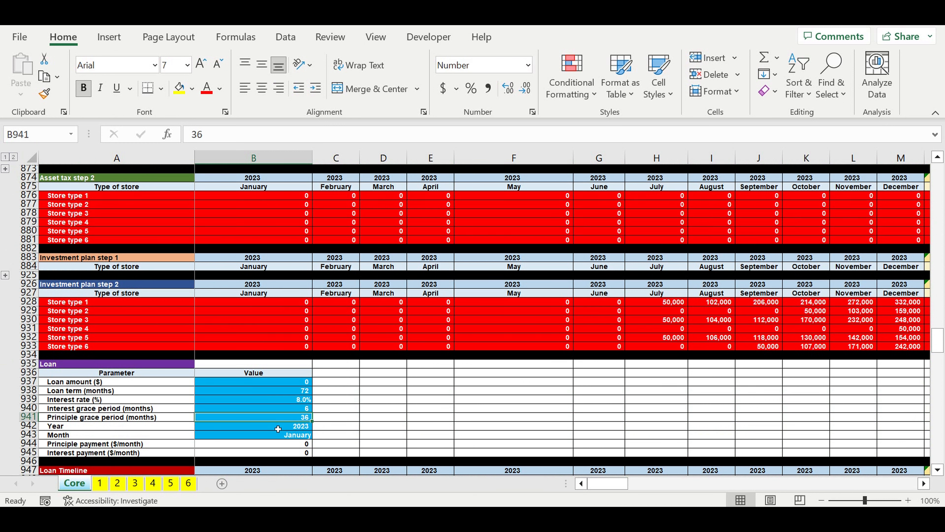
pyautogui.moveTo(278, 429); pyautogui.dragTo(283, 433)
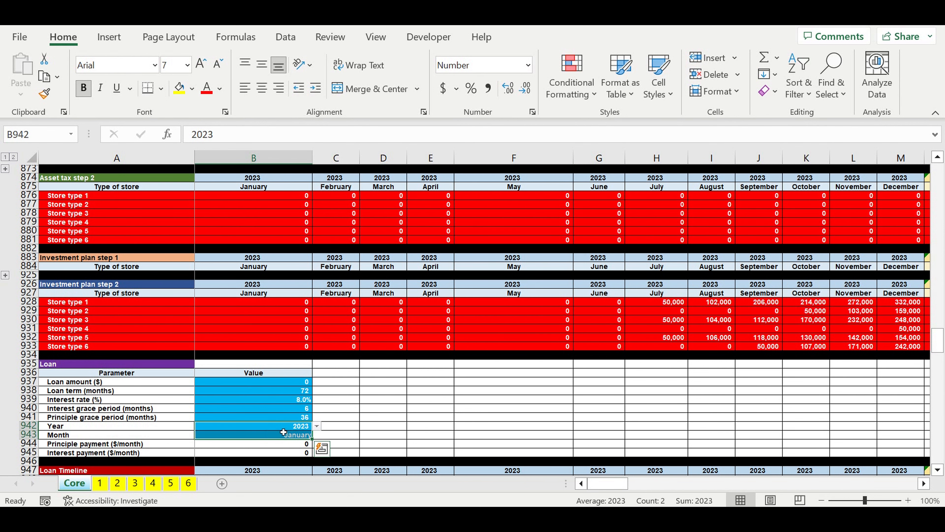
pyautogui.click(284, 433)
# Step: Go to the Management company section and check the Var 1 year and month linked to the chain start
pyautogui.scroll(-20, 317, 424)
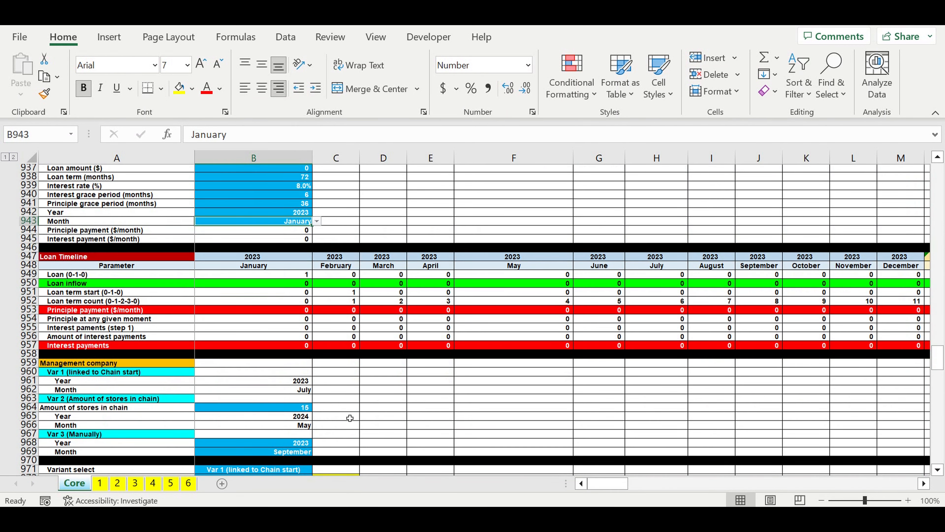
pyautogui.scroll(-1, 350, 418)
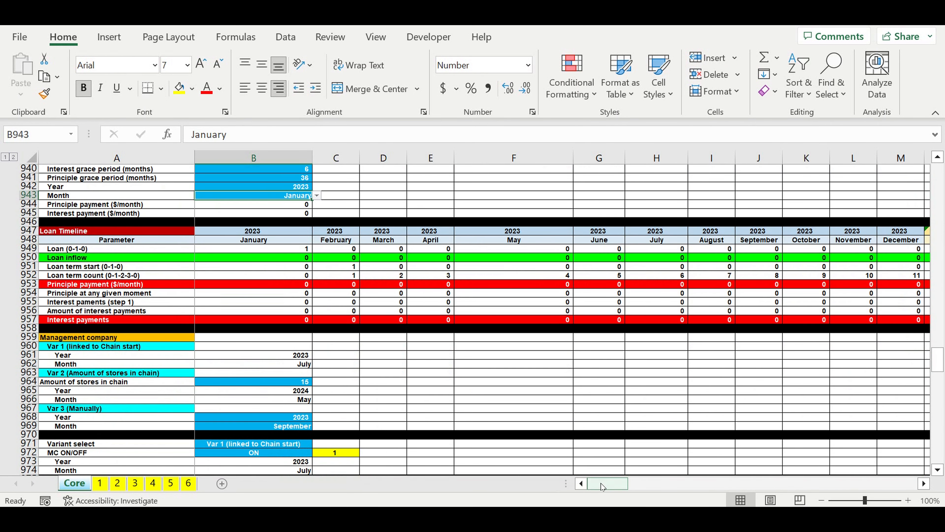
pyautogui.scroll(-4, 467, 432)
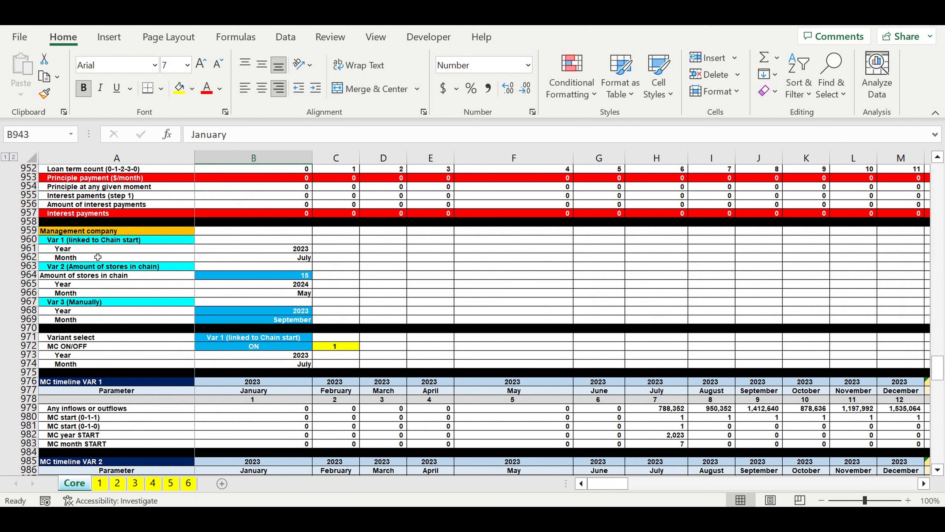
pyautogui.click(122, 249)
pyautogui.press('Up')
pyautogui.press('Up')
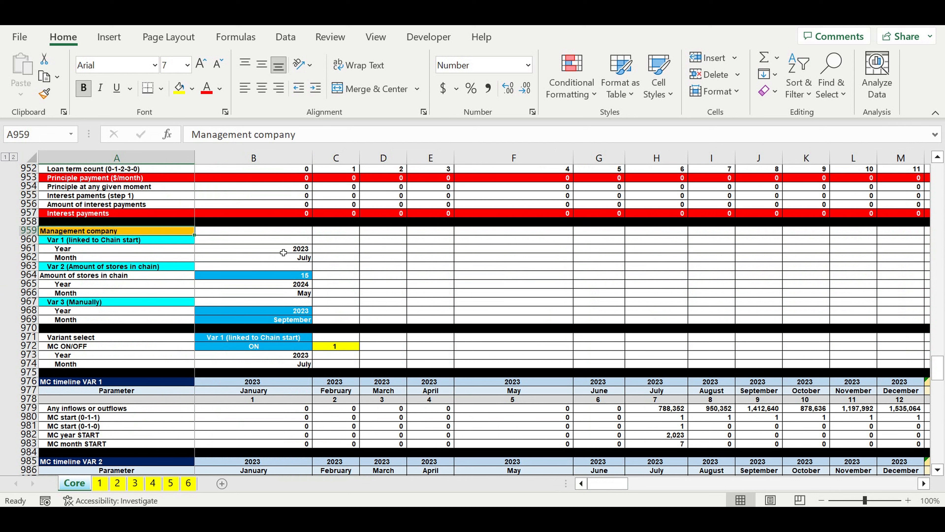
pyautogui.click(280, 249)
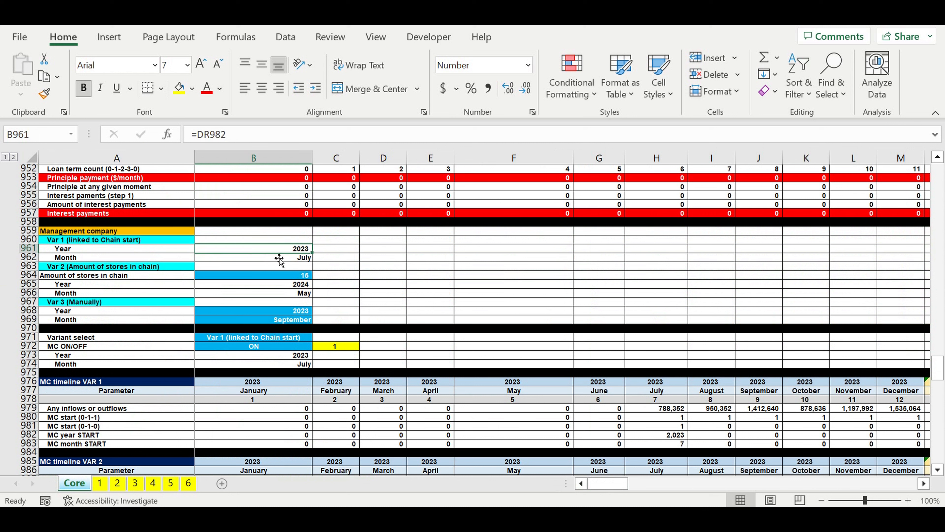
pyautogui.click(279, 252)
pyautogui.moveTo(279, 251); pyautogui.dragTo(274, 259)
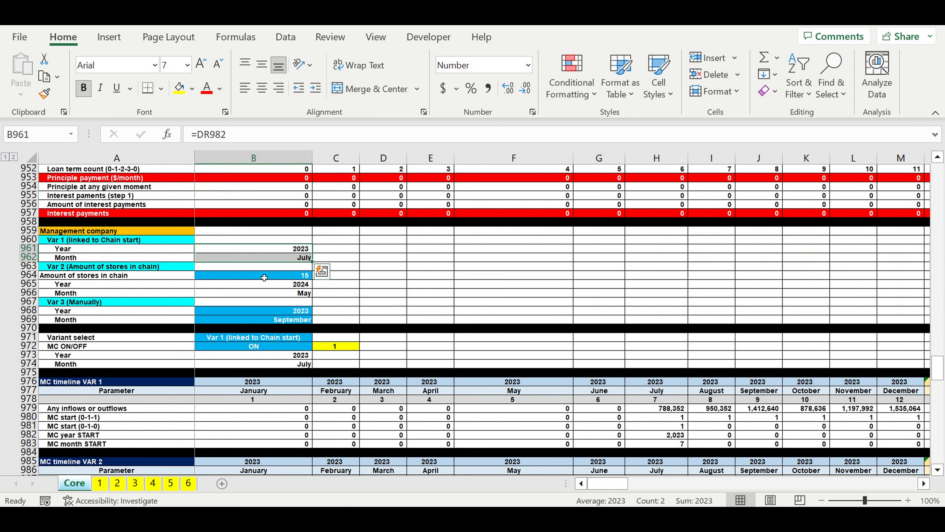
# Step: Check the Var 2 store amount and year, and the manually set Var 3 year and month for the management company
pyautogui.click(166, 267)
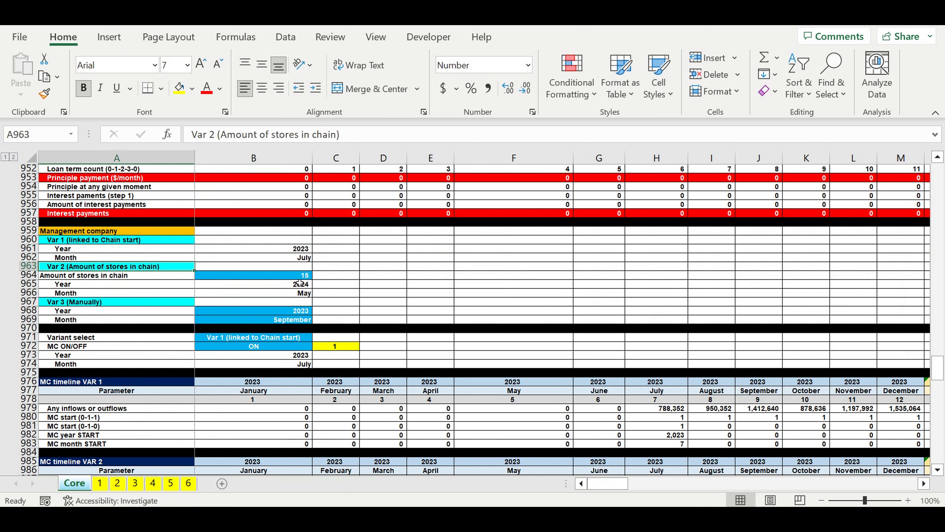
pyautogui.click(294, 284)
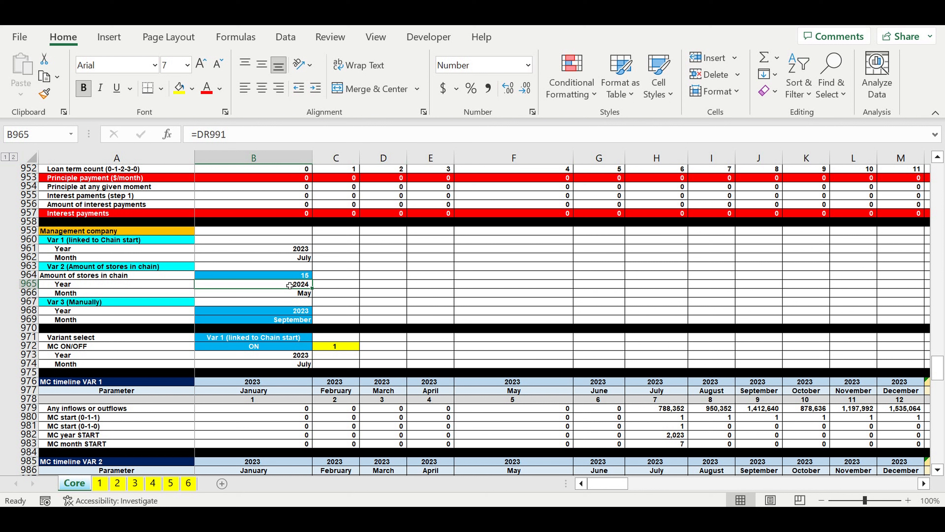
pyautogui.press('Up')
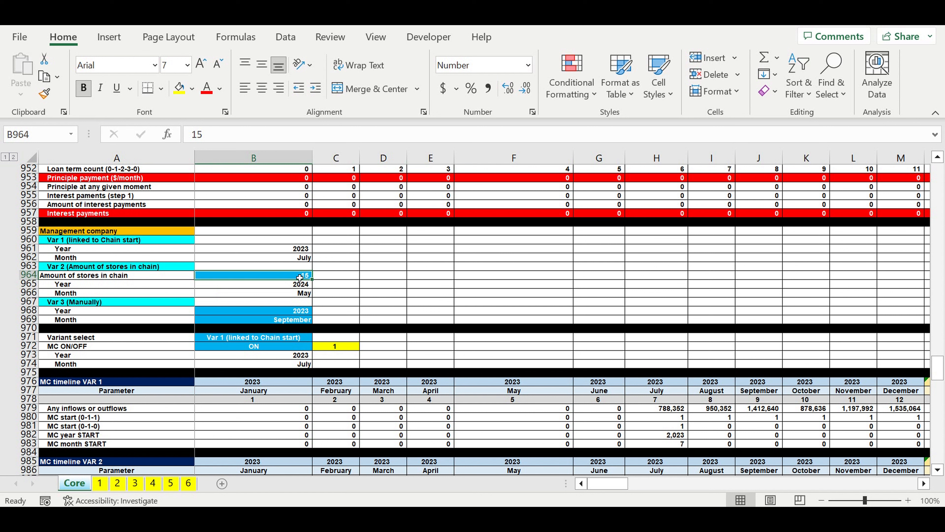
pyautogui.click(181, 303)
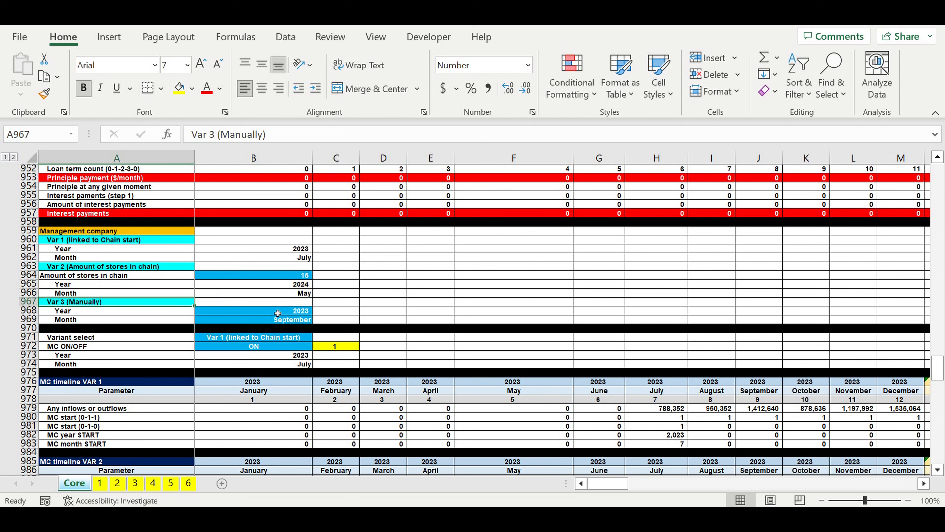
pyautogui.moveTo(277, 313); pyautogui.dragTo(294, 319)
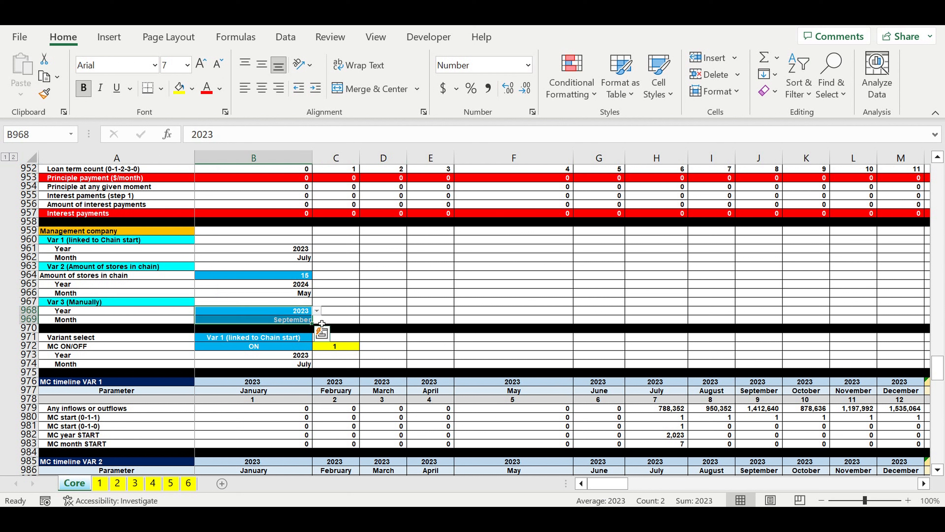
# Step: Check the manually set Var 3 year, the start variant options and the management company's ON/OFF switch
pyautogui.click(289, 313)
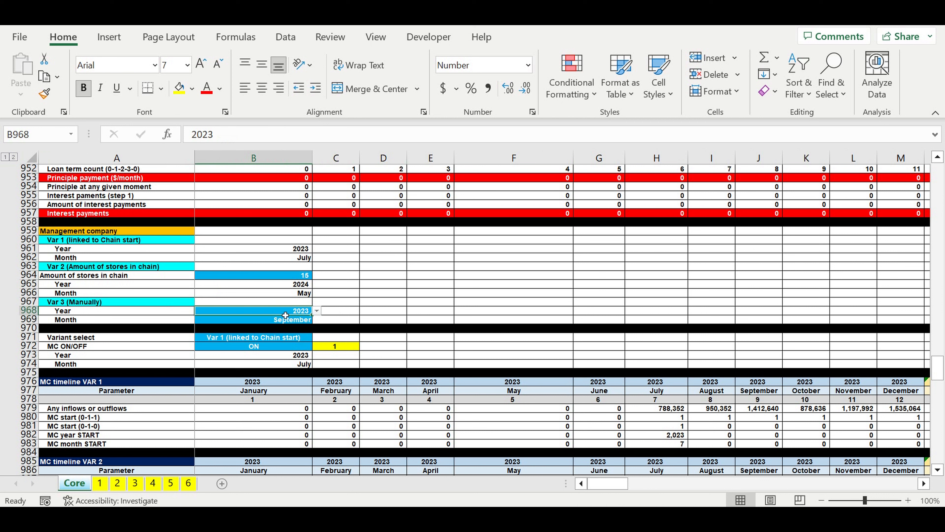
pyautogui.click(305, 336)
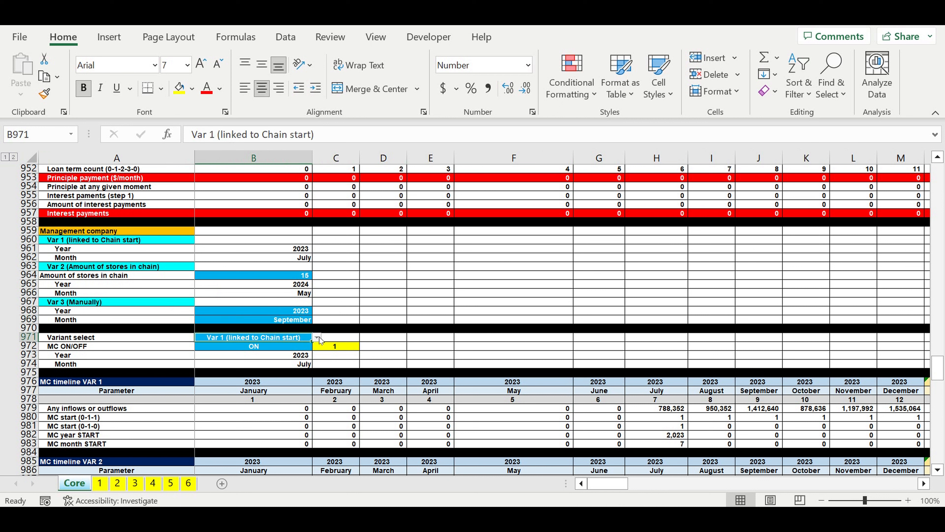
pyautogui.click(317, 337)
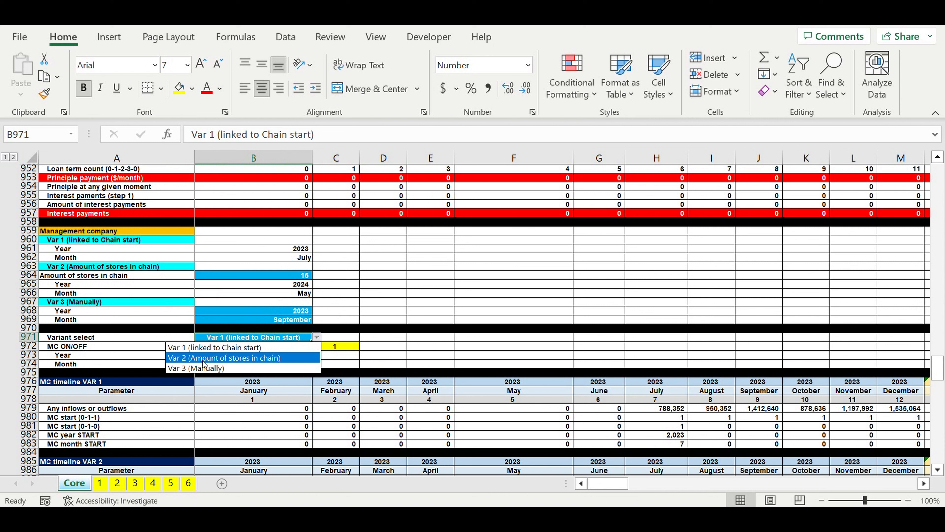
pyautogui.click(347, 355)
pyautogui.click(286, 349)
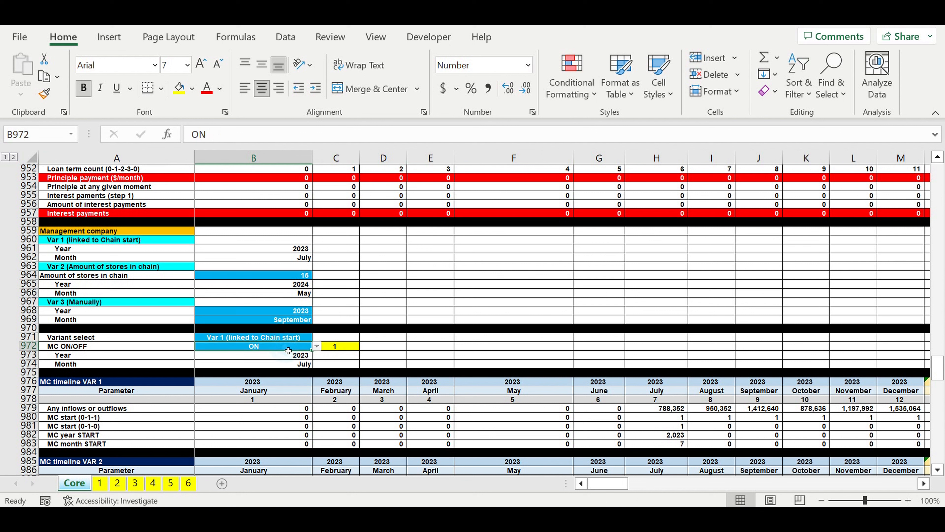
pyautogui.click(316, 347)
pyautogui.click(408, 332)
# Step: Look over the MC timelines and examine the items and coefficients in the MC Fixed costs table
pyautogui.scroll(-4, 446, 305)
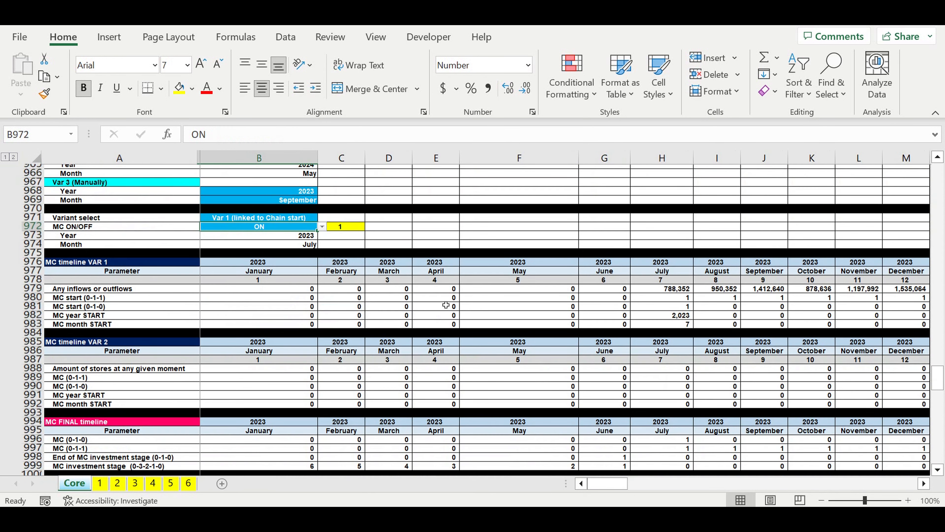
pyautogui.scroll(-8, 445, 304)
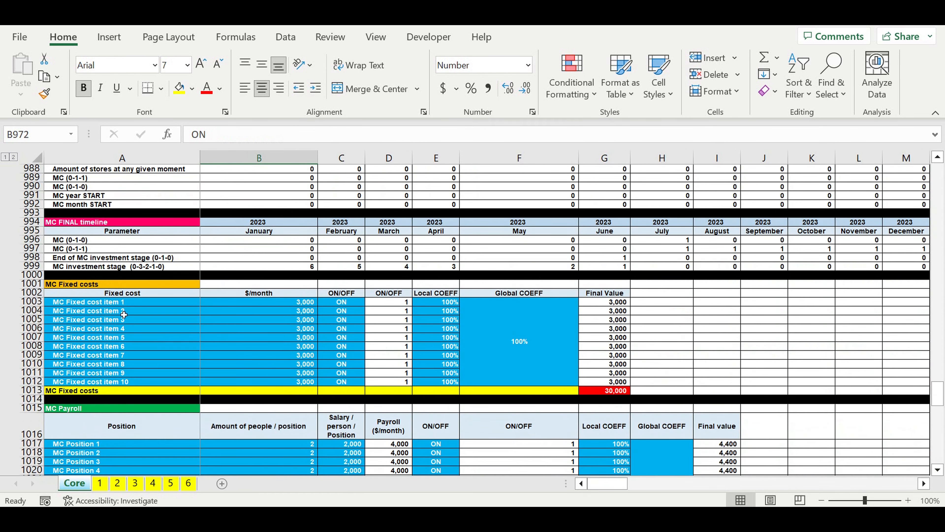
pyautogui.click(149, 303)
pyautogui.moveTo(152, 314); pyautogui.dragTo(519, 381)
# Step: Examine the MC Payroll positions and the monthly amounts of the MC Investment plan items
pyautogui.scroll(-4, 176, 336)
pyautogui.moveTo(176, 335); pyautogui.dragTo(675, 402)
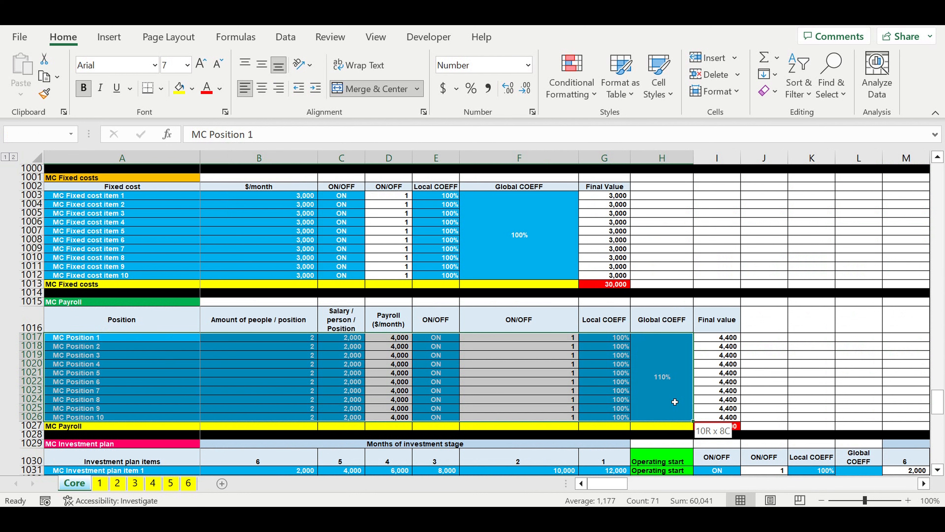
pyautogui.scroll(-6, 675, 401)
pyautogui.moveTo(156, 284); pyautogui.dragTo(588, 441)
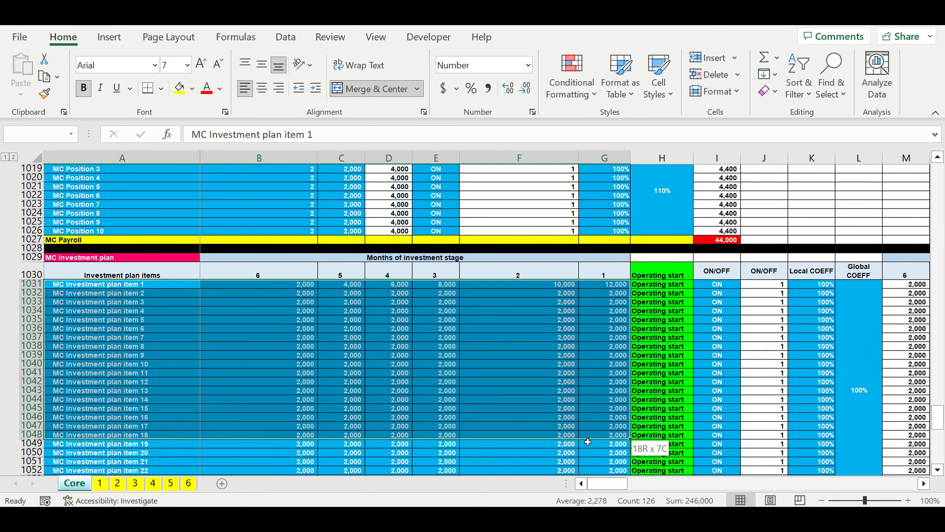
# Step: Check the MC asset tax and the revenue, payroll and profit tax rates
pyautogui.scroll(-9, 293, 290)
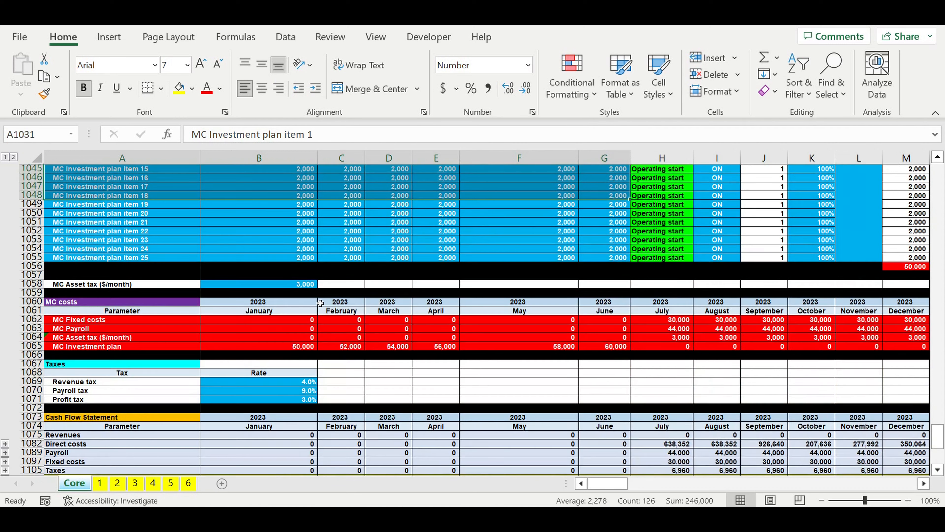
pyautogui.click(293, 287)
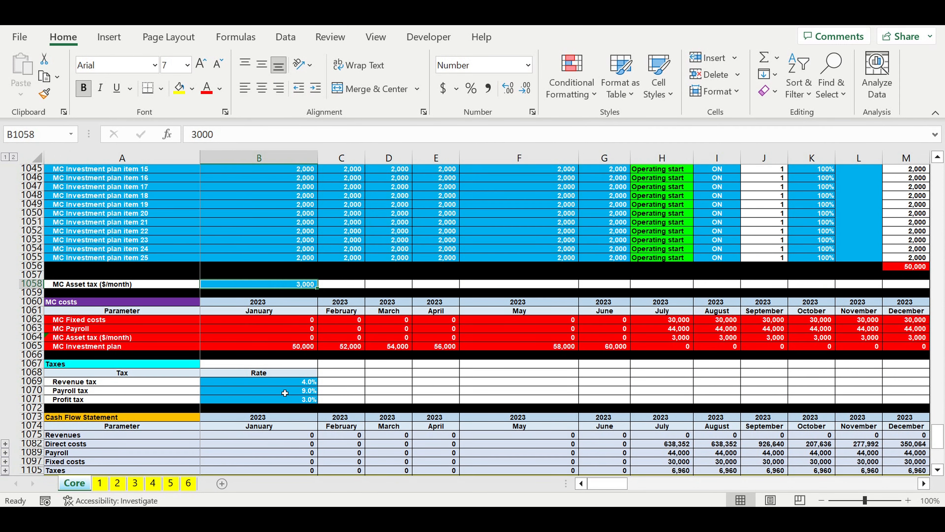
pyautogui.moveTo(285, 381); pyautogui.dragTo(285, 399)
# Step: Examine the Cash Flow Statement from its header down to the cash balance at the end of period
pyautogui.scroll(-6, 179, 298)
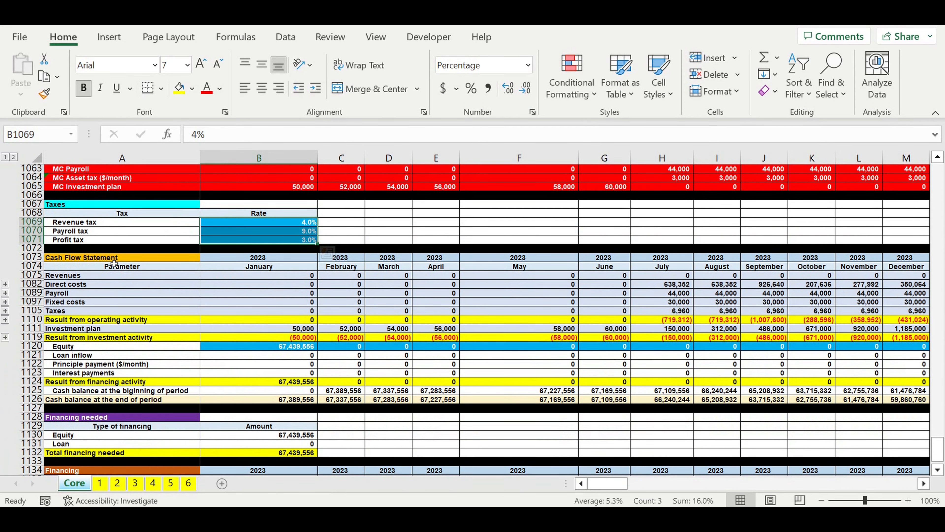
pyautogui.click(31, 260)
pyautogui.moveTo(31, 263); pyautogui.dragTo(43, 406)
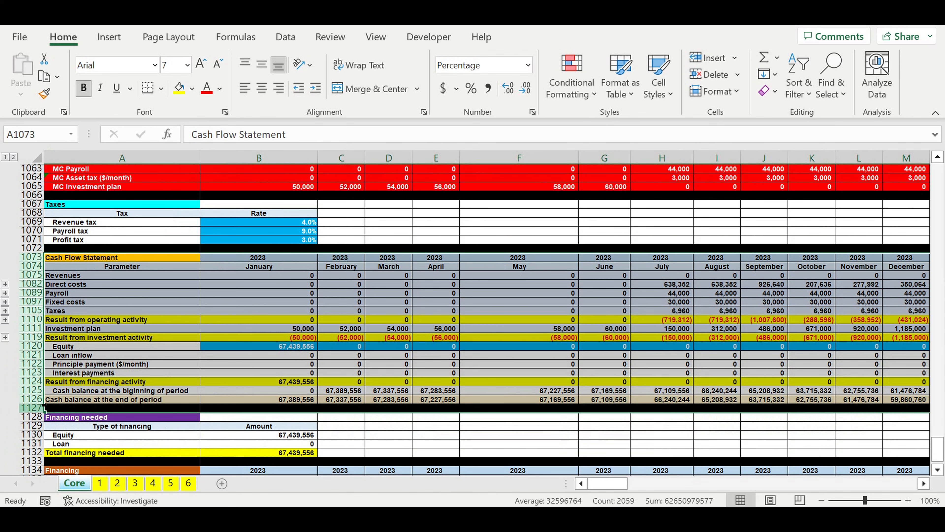
# Step: Check the equity, loan and total amounts in the Financing needed table
pyautogui.scroll(-4, 283, 338)
pyautogui.click(350, 338)
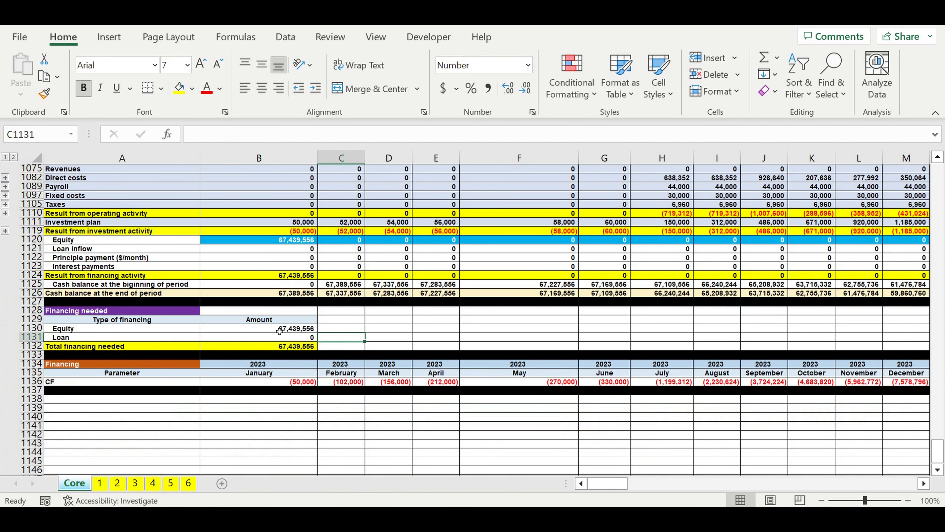
pyautogui.moveTo(279, 331); pyautogui.dragTo(290, 346)
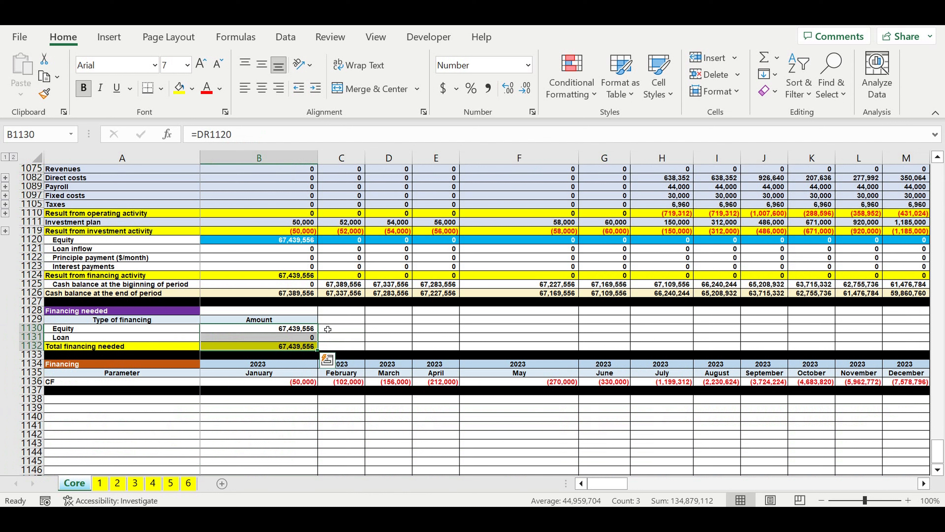
pyautogui.click(307, 340)
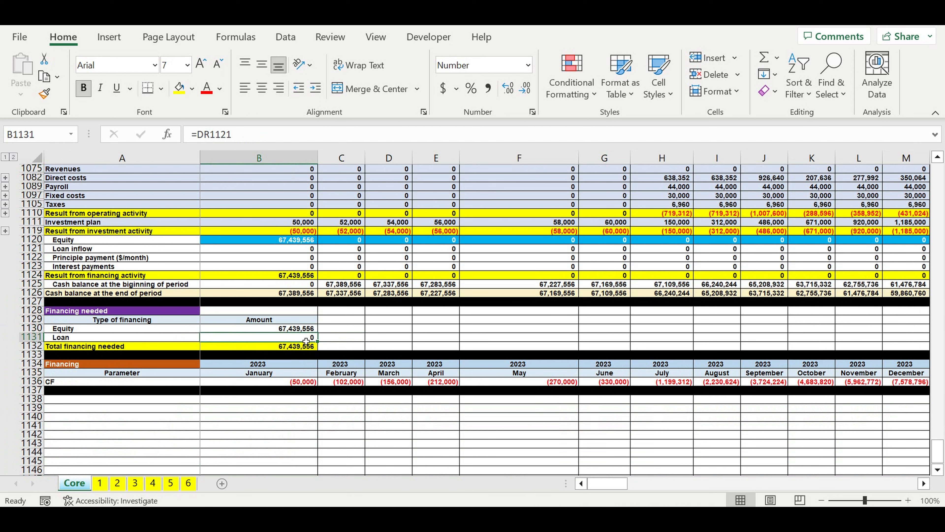
pyautogui.click(423, 416)
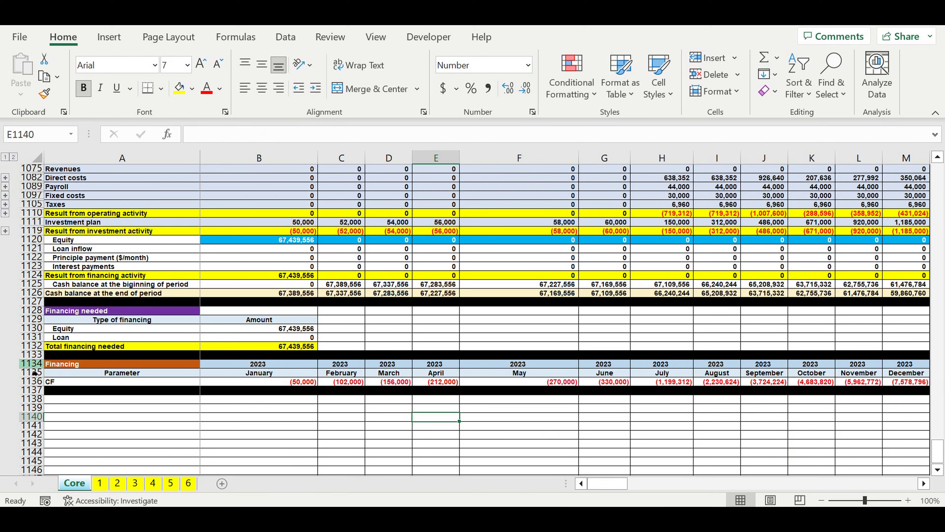
# Step: Copy the Financing table's two header rows, 1134 and 1135, to the empty rows starting at A1138
pyautogui.moveTo(33, 364); pyautogui.dragTo(34, 380)
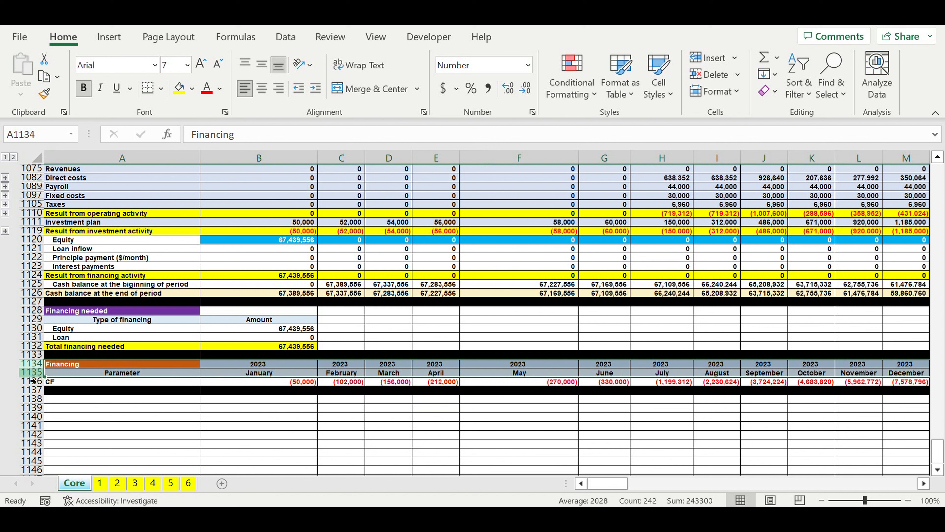
pyautogui.hotkey('ctrl', 'c')
pyautogui.click(74, 402)
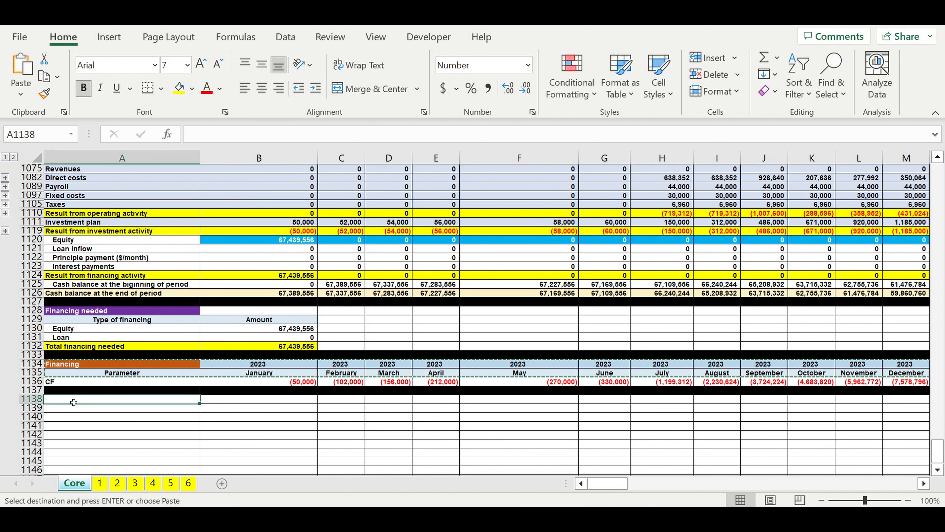
pyautogui.hotkey('ctrl', 'v')
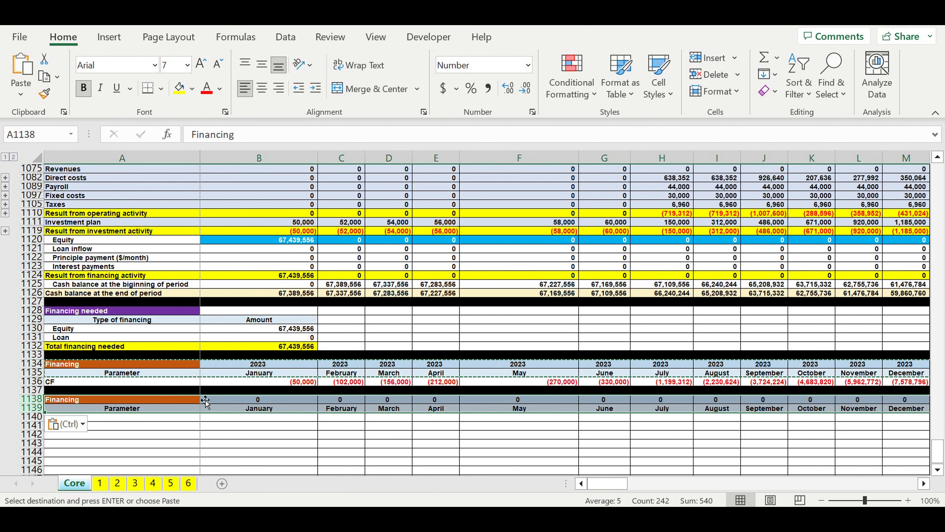
# Step: Link the January year of the copied header in B1138 to the Financing header with =B1134
pyautogui.click(206, 401)
pyautogui.write('=')
pyautogui.click(238, 364)
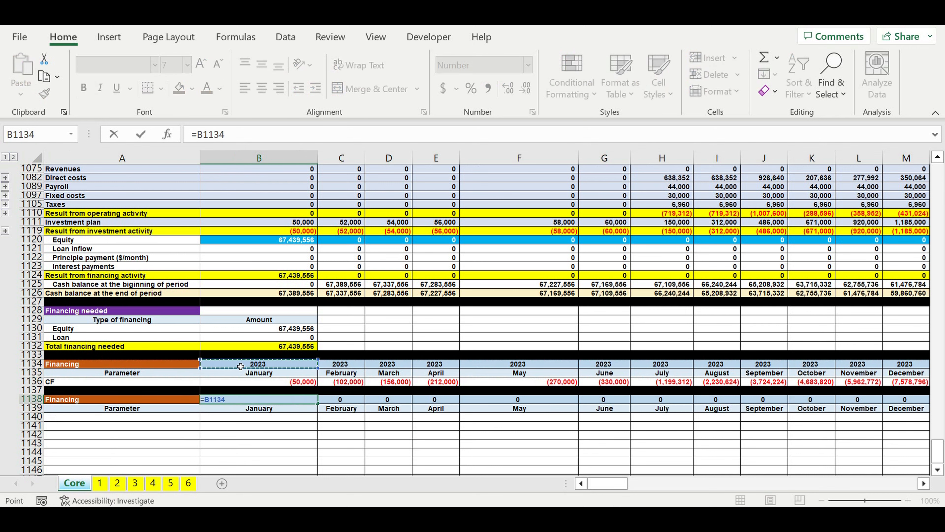
pyautogui.press('Return')
# Step: Fill the copied table's title cell A1138 with dark green
pyautogui.click(181, 401)
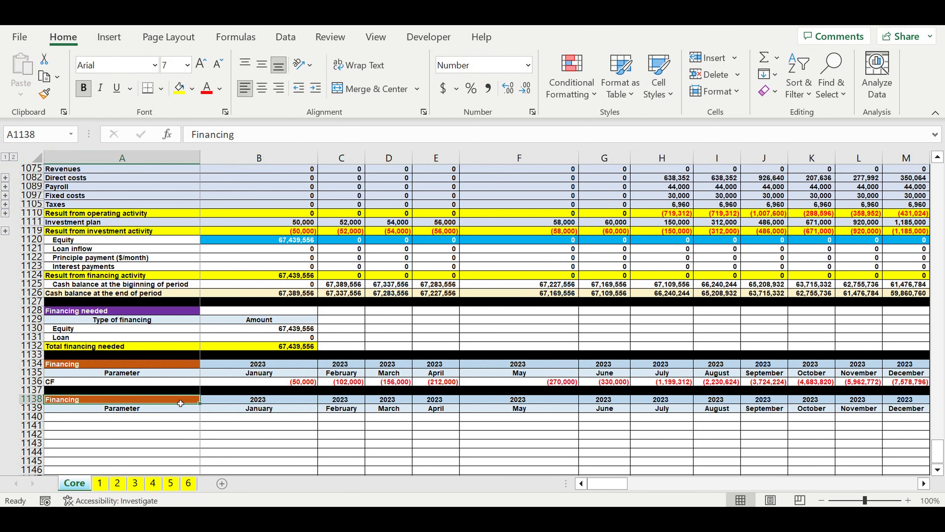
pyautogui.click(186, 91)
pyautogui.click(190, 91)
pyautogui.click(300, 187)
# Step: Replace the copied table's title in A1138 with "Simple Payback Period"
pyautogui.click(91, 402)
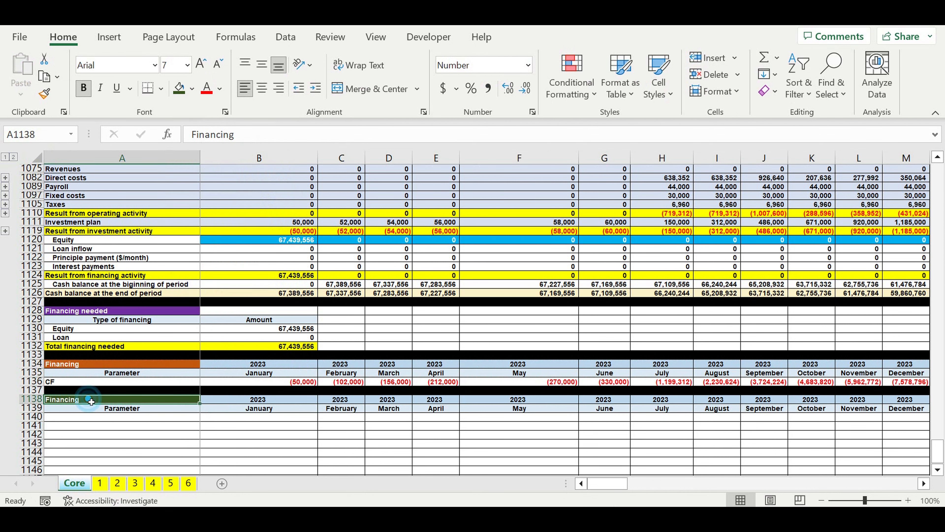
pyautogui.write('Pa')
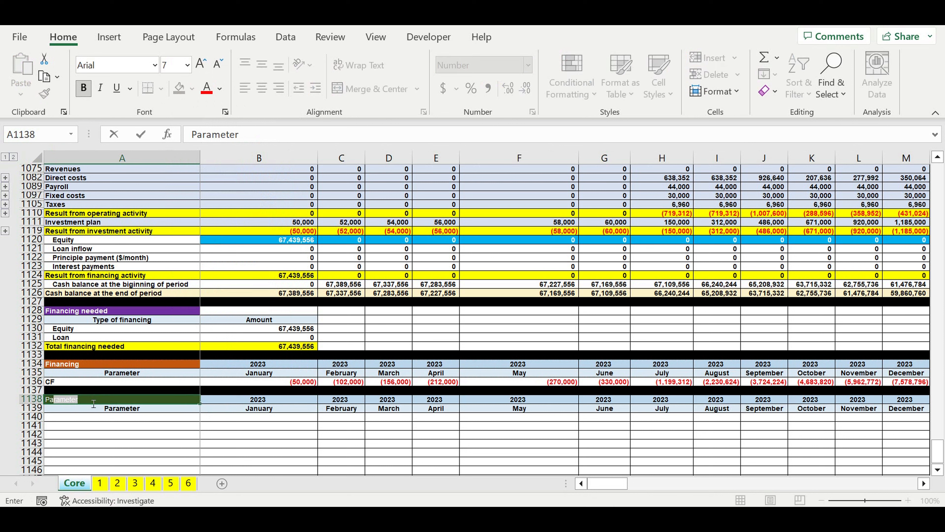
pyautogui.press('BackSpace')
pyautogui.press('BackSpace')
pyautogui.press('BackSpace')
pyautogui.write('Sim')
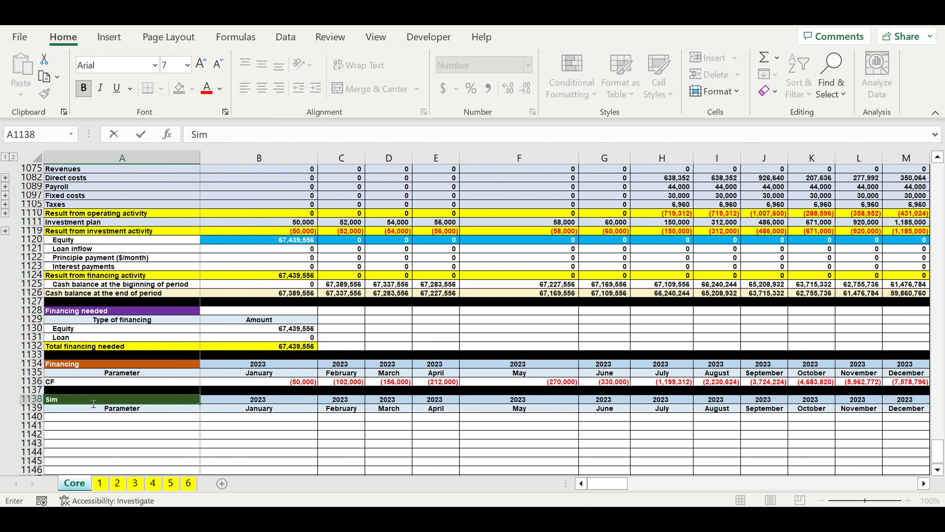
pyautogui.write('ple Payback Period')
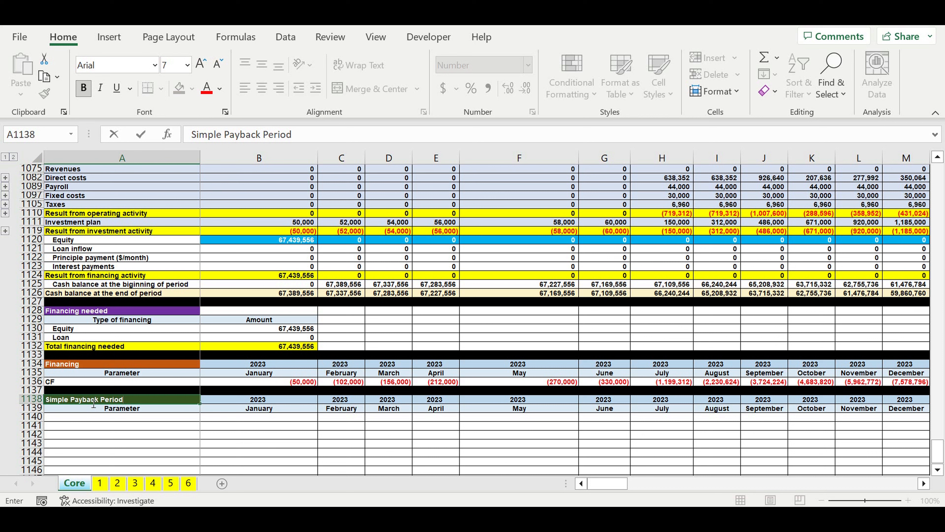
pyautogui.press('Return')
pyautogui.press('Return')
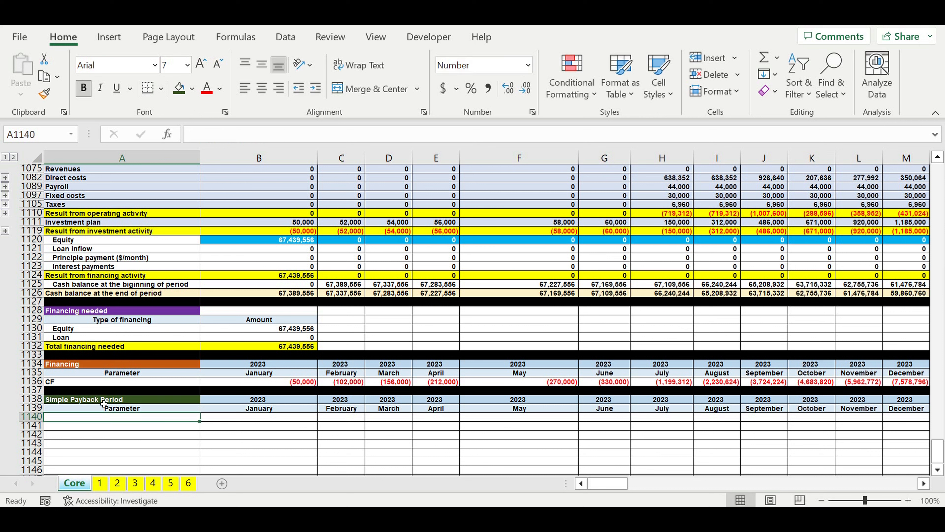
# Step: Label the first row of the Simple Payback Period table "CF" in A1140
pyautogui.write('CF')
pyautogui.press('Return')
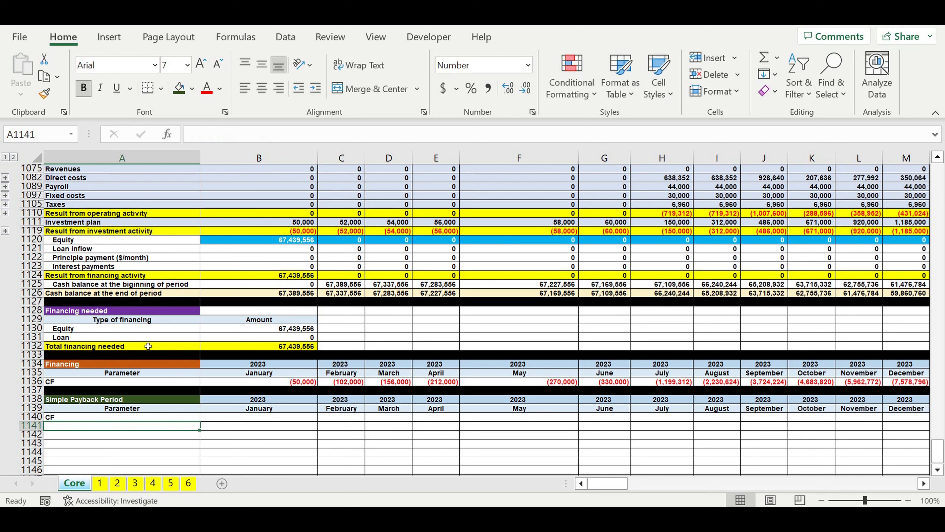
# Step: Calculate the January CF in B1140 from operating and investment results less principle and interest payments: =B1110+B1119-B1122-B1123
pyautogui.click(231, 420)
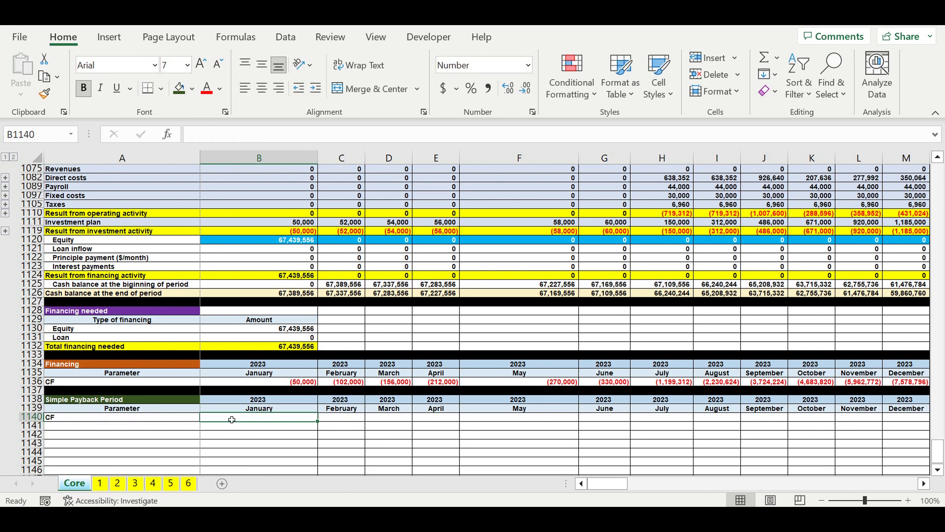
pyautogui.write('=')
pyautogui.scroll(2, 261, 335)
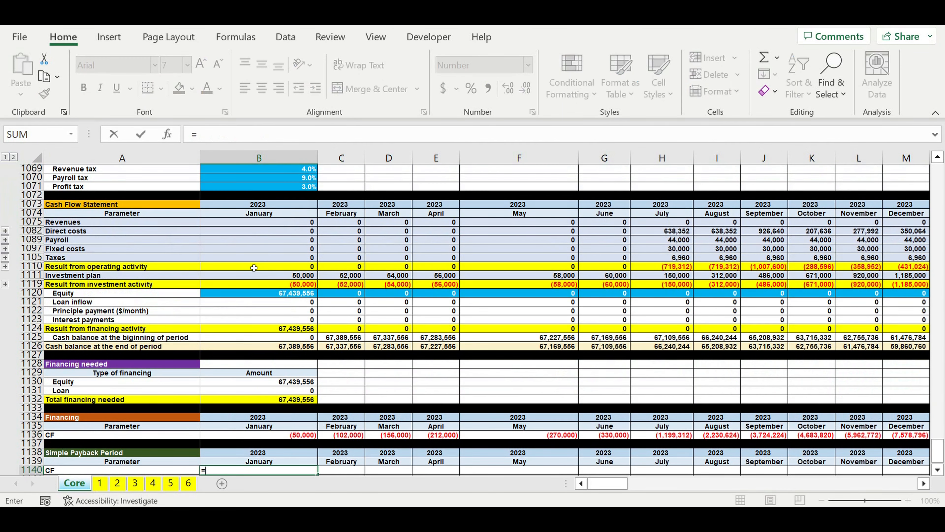
pyautogui.click(254, 267)
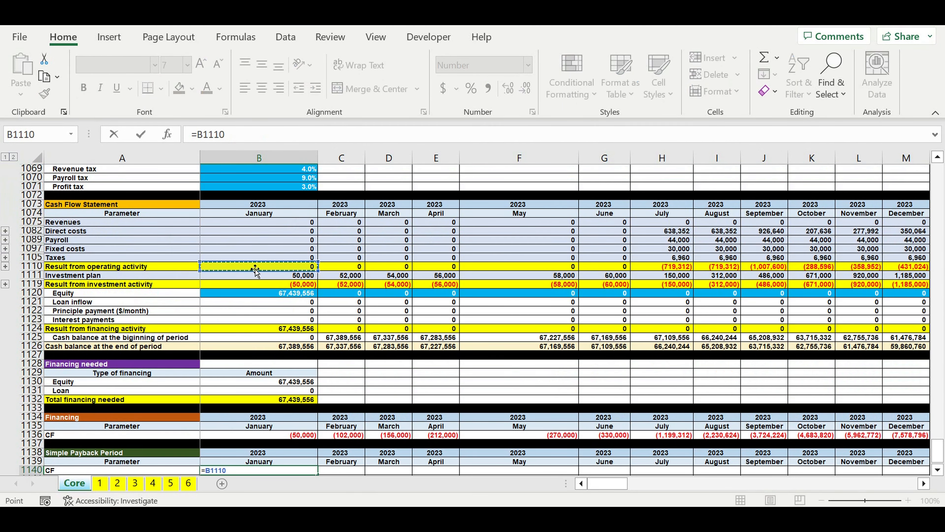
pyautogui.write('+')
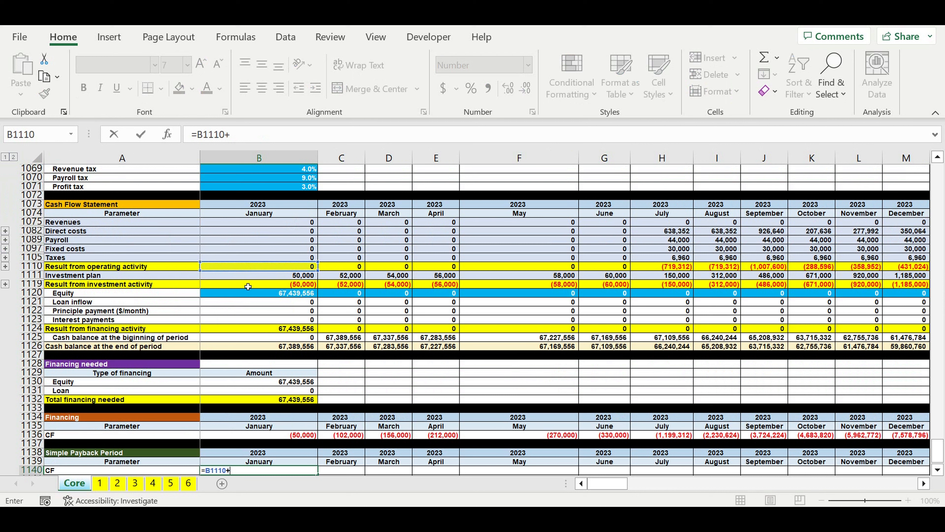
pyautogui.click(248, 286)
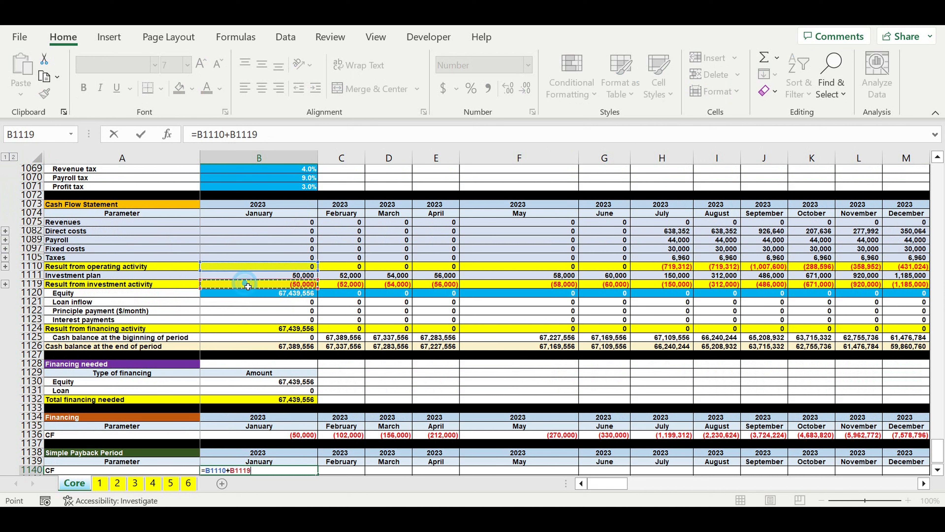
pyautogui.write('-')
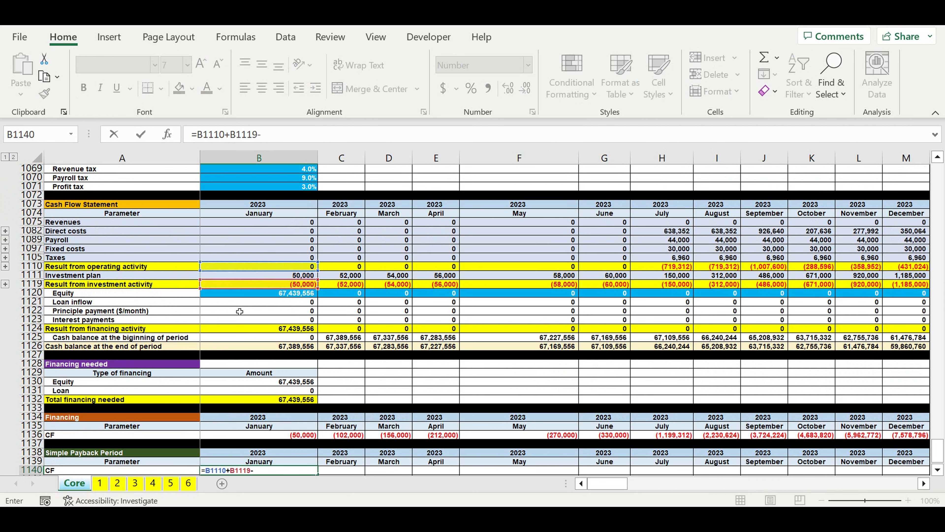
pyautogui.click(233, 313)
pyautogui.write('-')
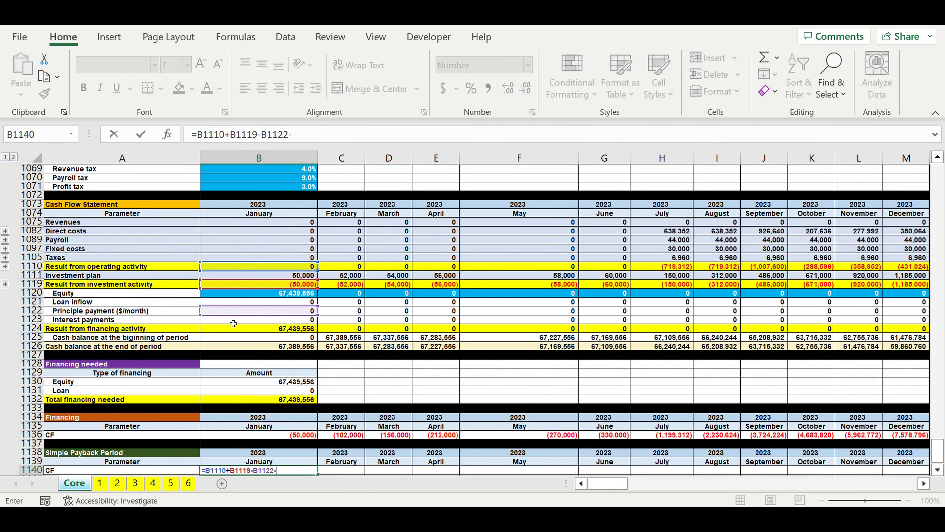
pyautogui.click(234, 324)
pyautogui.press('Return')
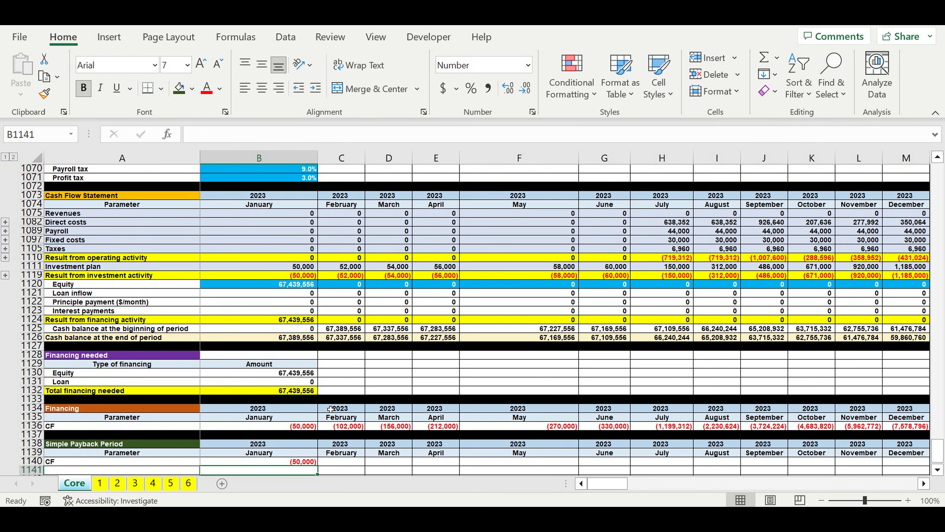
# Step: Copy the January formula from B1140 into February's cell C1140 in the Simple Payback Period table
pyautogui.scroll(-2, 330, 409)
pyautogui.click(313, 409)
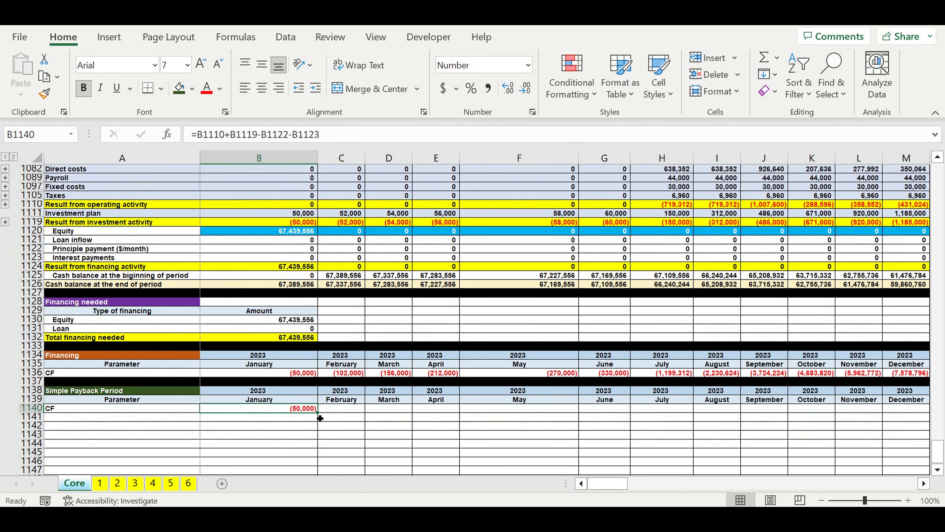
pyautogui.moveTo(320, 418); pyautogui.dragTo(362, 411)
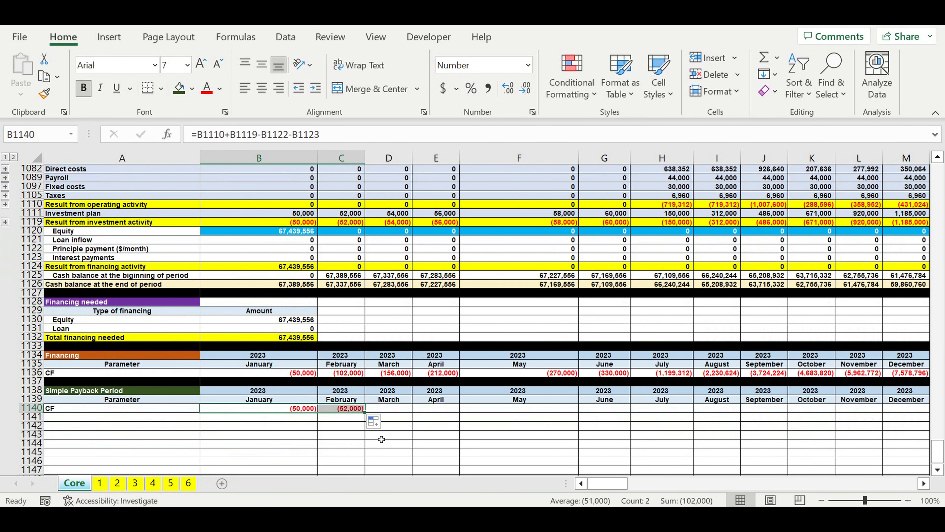
# Step: Make the February value in C1140 cumulative by adding the prior month: =C1110+C1119-C1122-C1123+B1140
pyautogui.click(332, 408)
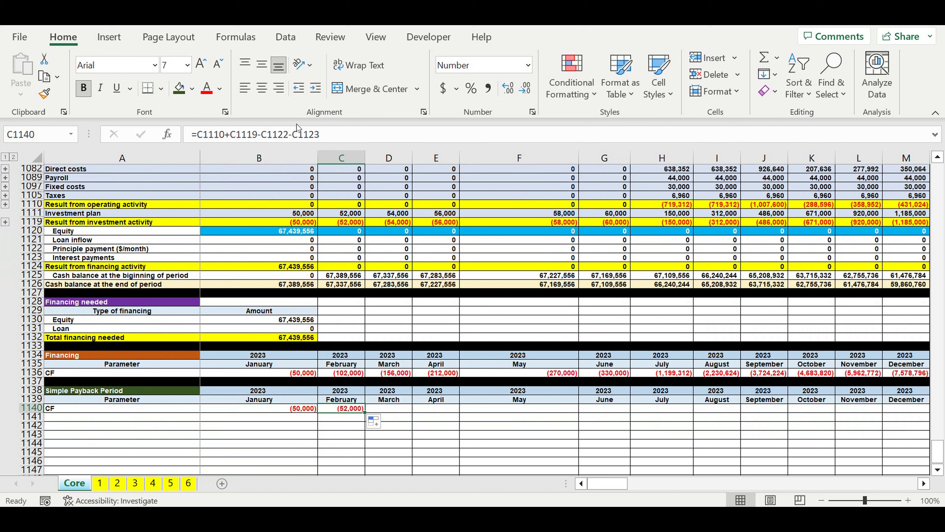
pyautogui.click(326, 134)
pyautogui.write('+')
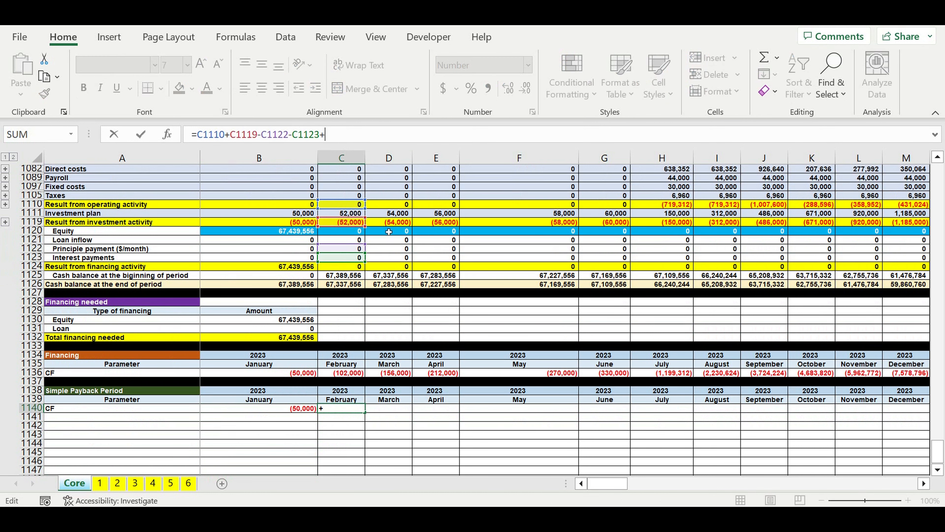
pyautogui.click(289, 409)
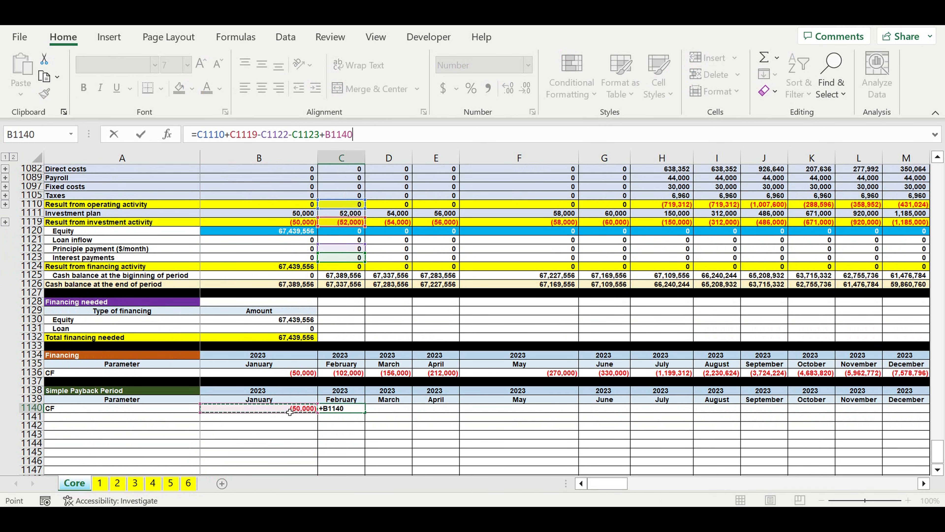
pyautogui.press('Return')
# Step: Extend the cumulative formula from C1140 across row 1140 through December 2032 in column DQ
pyautogui.click(361, 408)
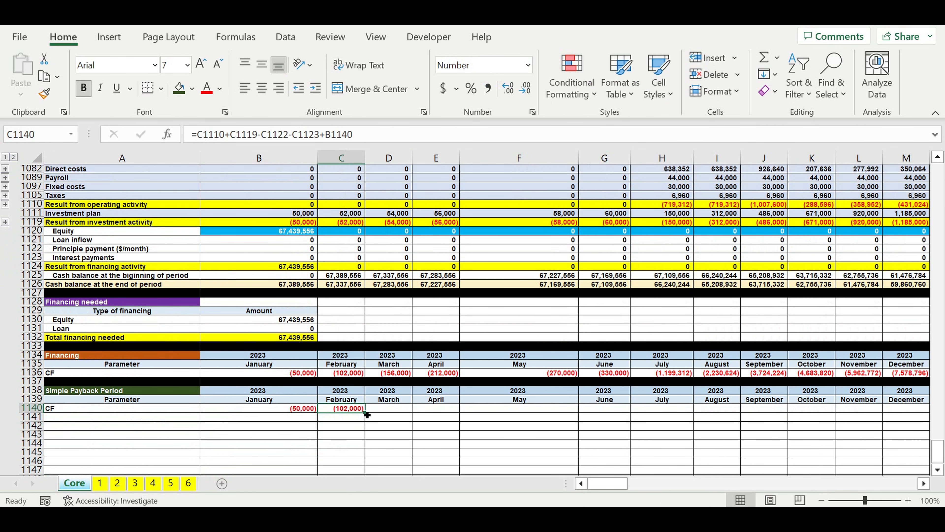
pyautogui.moveTo(367, 414); pyautogui.dragTo(779, 433)
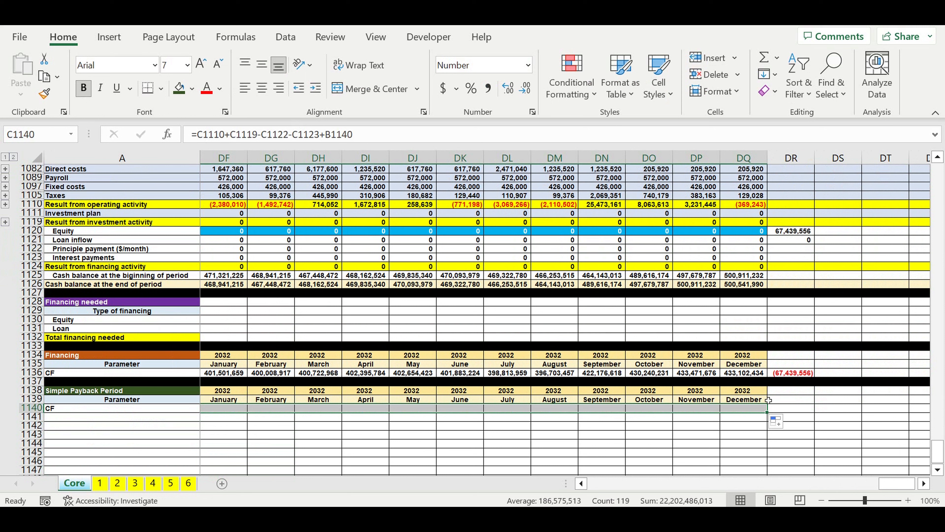
pyautogui.click(809, 408)
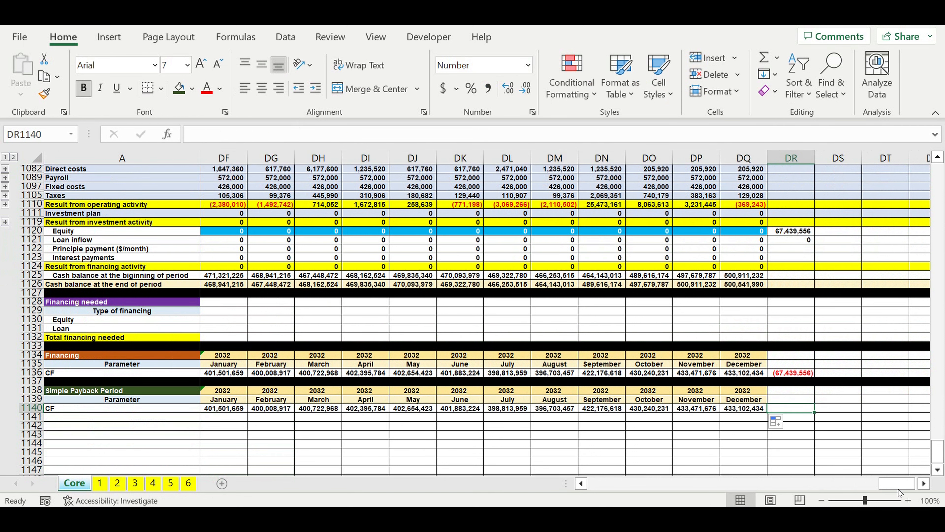
# Step: Examine the 2025 months in row 1140 to find where the cumulative cash flow changes sign
pyautogui.moveTo(898, 489); pyautogui.dragTo(671, 483)
pyautogui.click(770, 435)
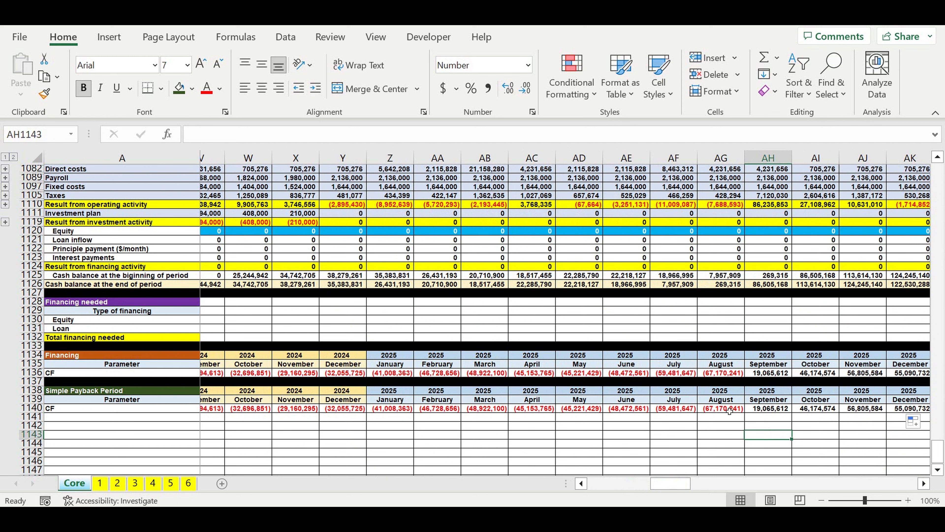
pyautogui.click(727, 410)
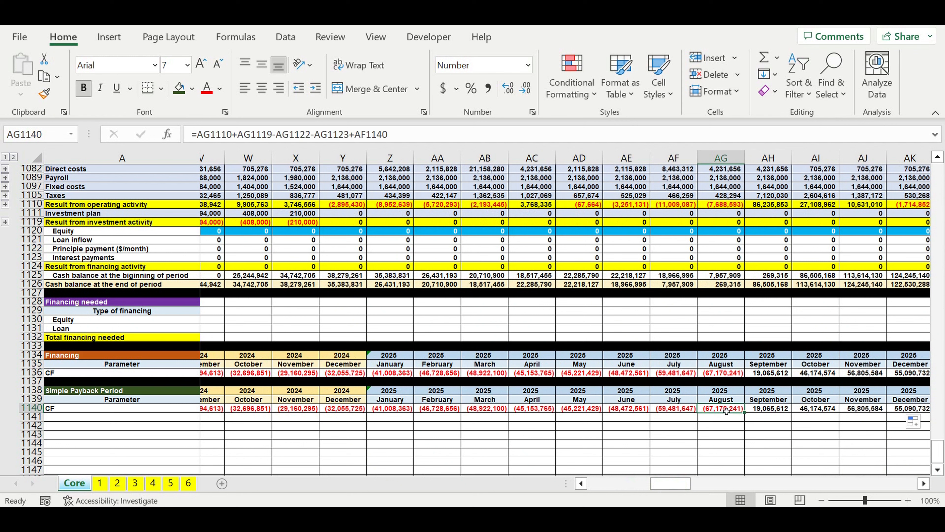
pyautogui.click(763, 411)
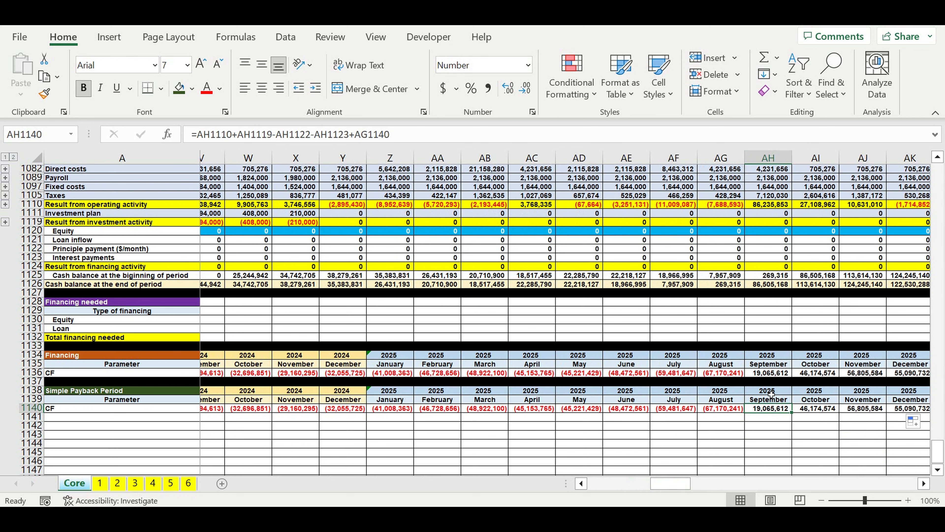
pyautogui.moveTo(771, 394); pyautogui.dragTo(774, 402)
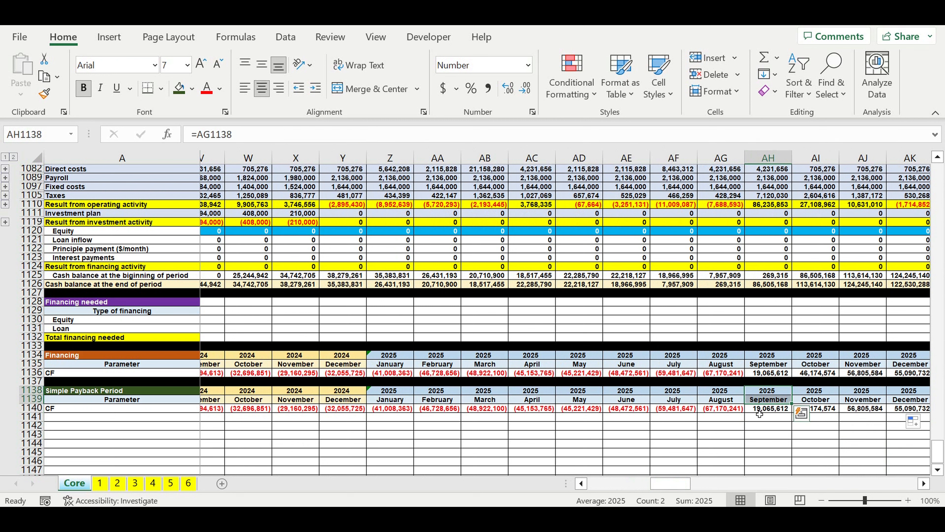
pyautogui.click(776, 412)
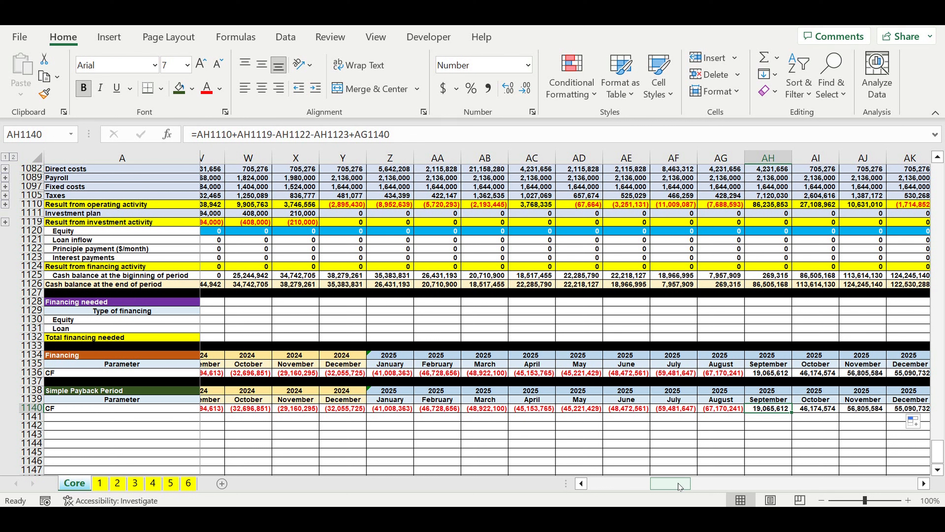
# Step: Copy the "CF" label from A1140 down to A1141 and rename A1140 to "PP"
pyautogui.moveTo(679, 486); pyautogui.dragTo(614, 486)
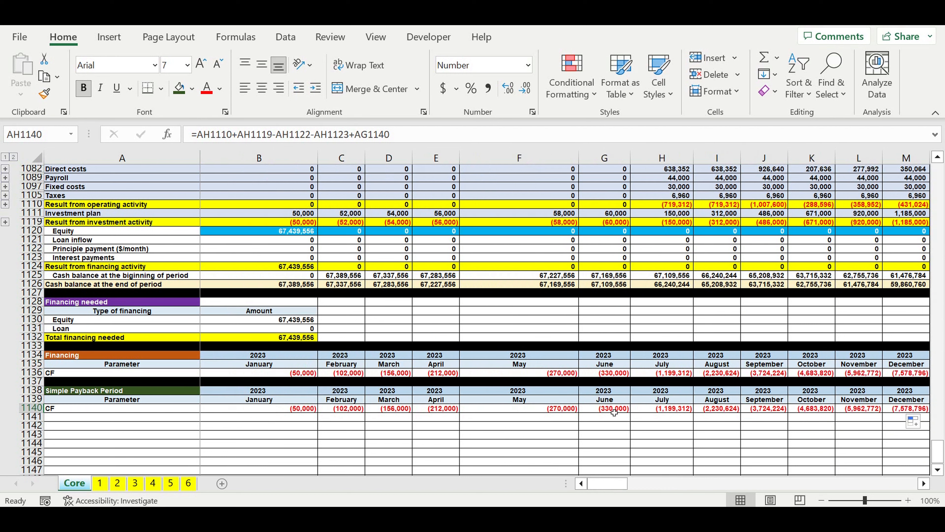
pyautogui.click(192, 409)
pyautogui.moveTo(200, 412); pyautogui.dragTo(201, 420)
pyautogui.click(104, 409)
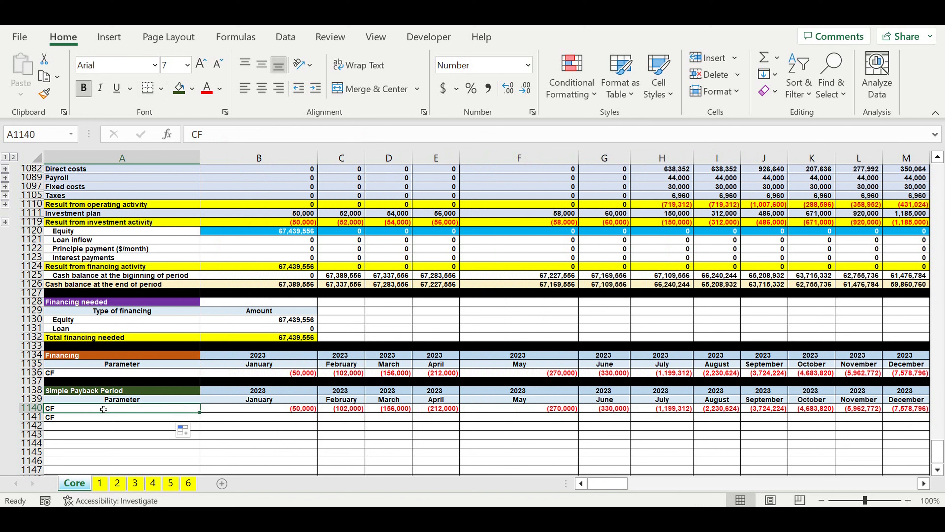
pyautogui.write('PP')
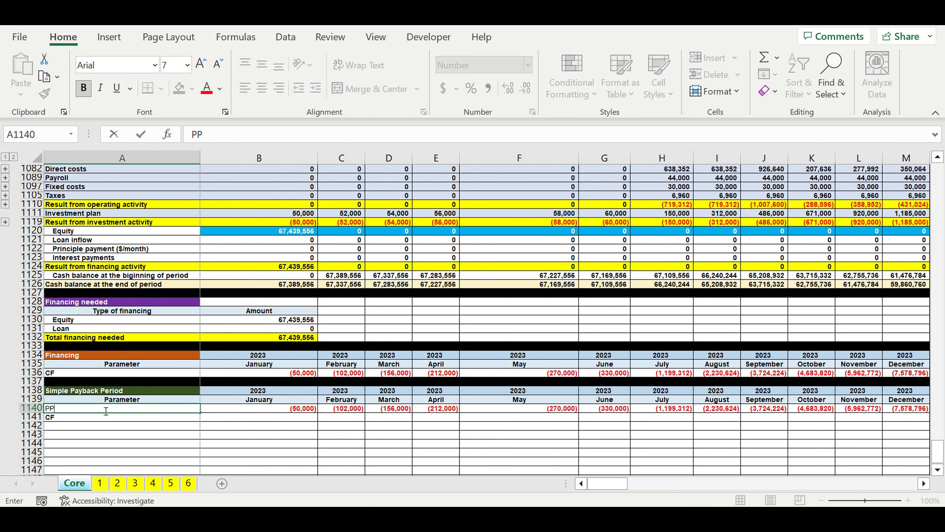
pyautogui.press('Return')
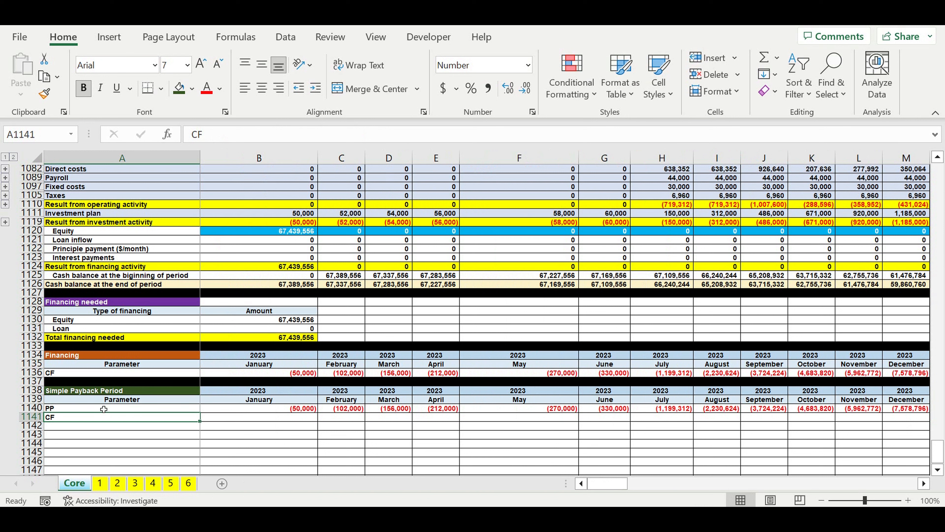
# Step: Label the second row of the Simple Payback Period table "PP (Months)" in A1141
pyautogui.write('PP (')
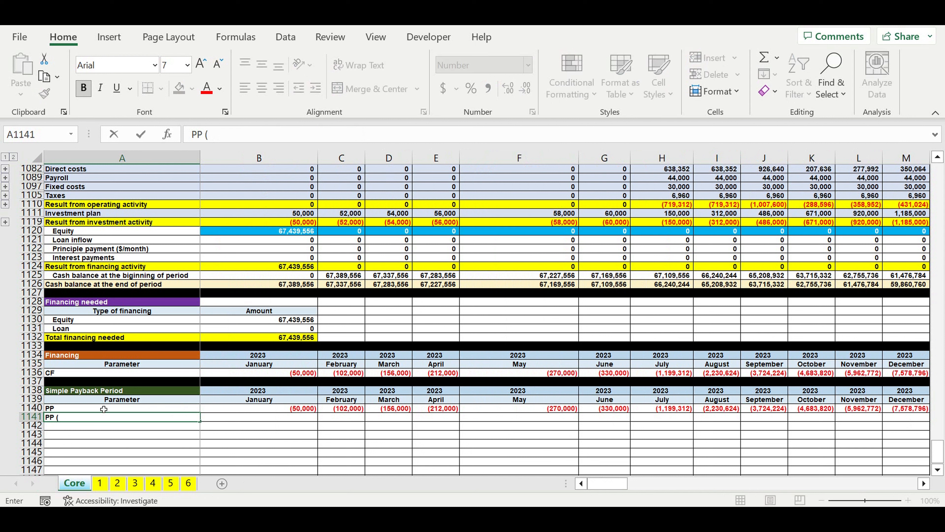
pyautogui.write('Months)')
pyautogui.press('Return')
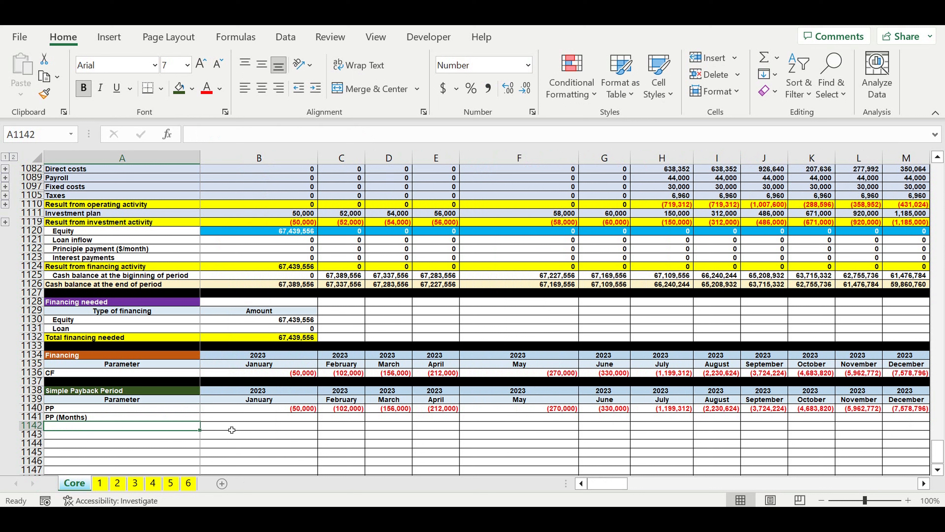
# Step: Flag January in B1141 with 1 when its cumulative cash flow is negative: =IF(B1140<0,1,0)
pyautogui.click(219, 418)
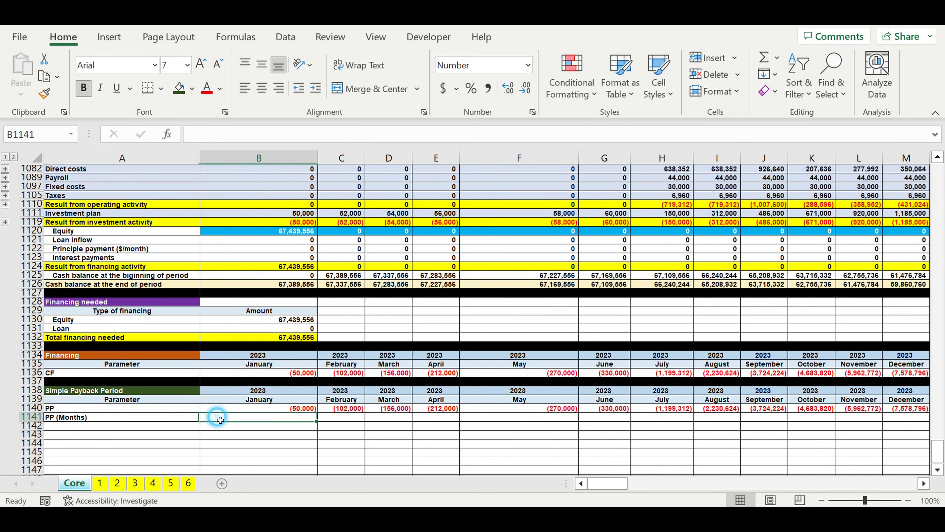
pyautogui.write('=if(')
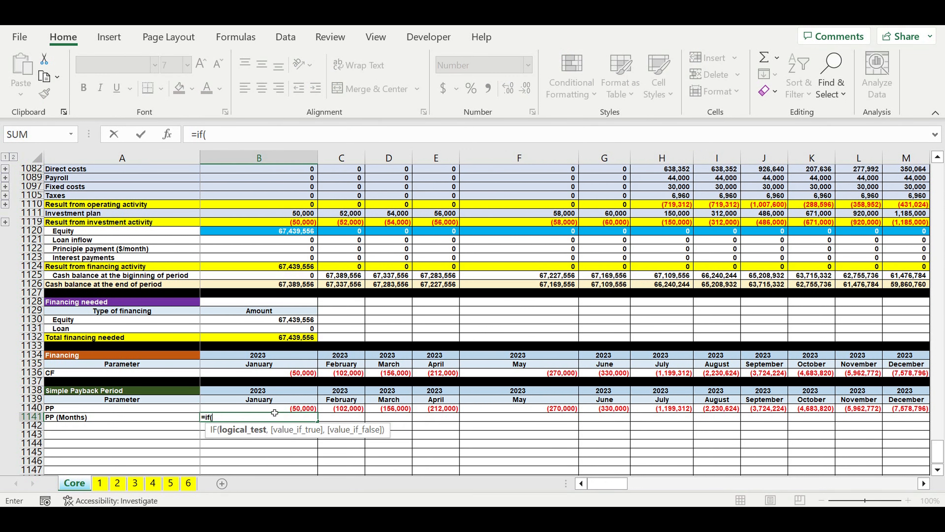
pyautogui.click(274, 409)
pyautogui.write('<0')
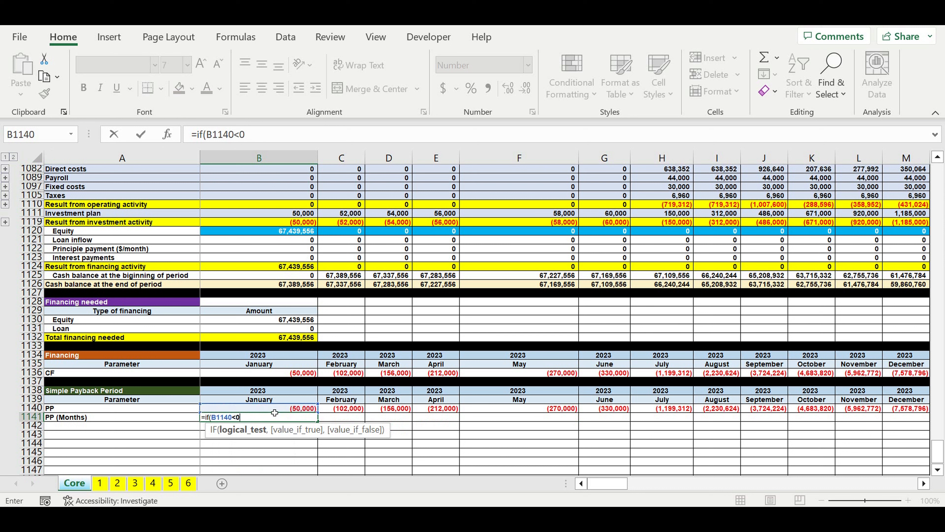
pyautogui.write(',1')
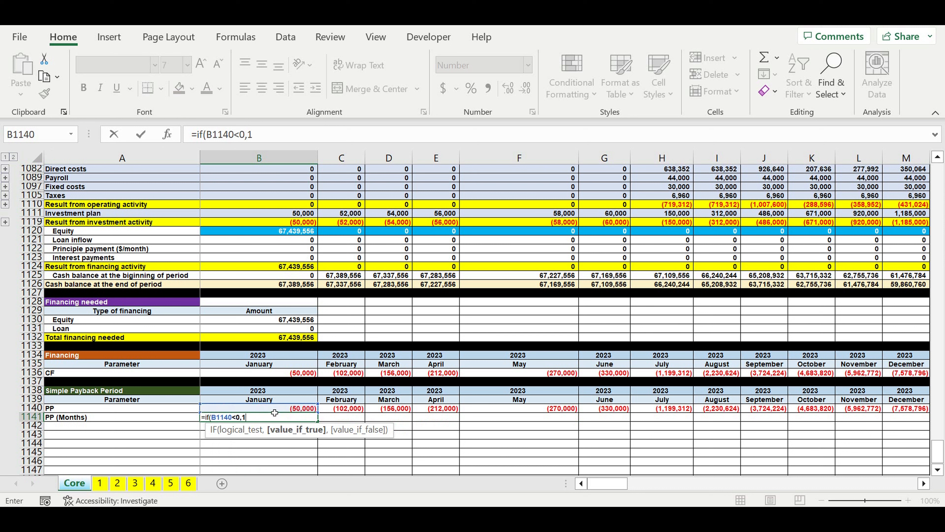
pyautogui.press('Return')
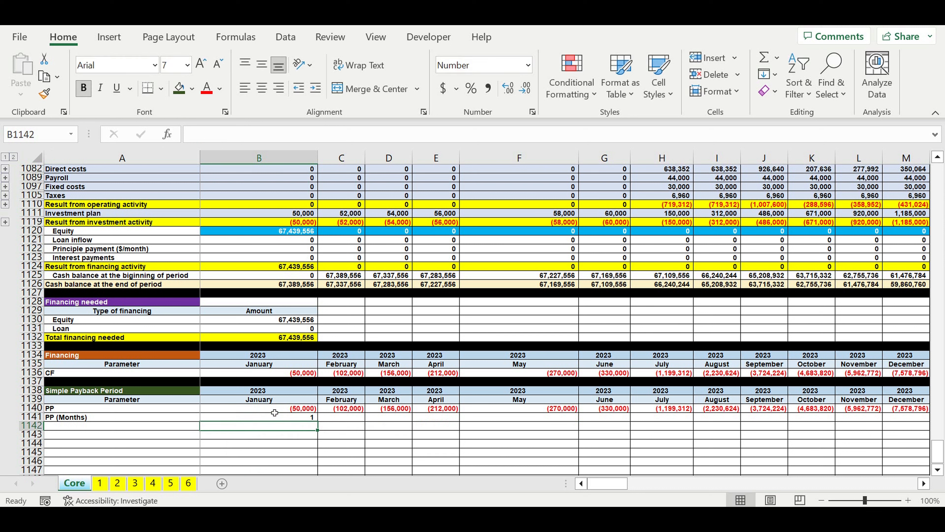
# Step: Extend the IF formula from B1141 across the PP (Months) row through December 2032 in column DQ
pyautogui.click(294, 420)
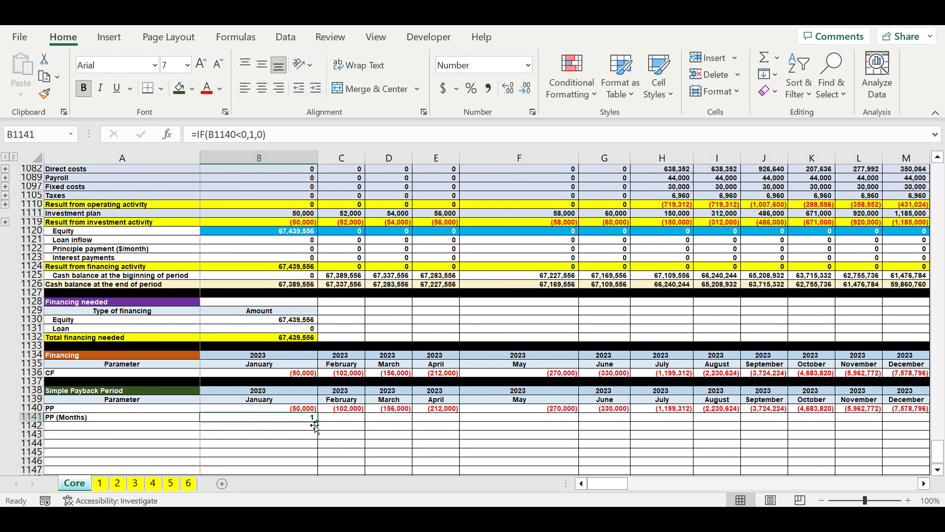
pyautogui.moveTo(317, 422); pyautogui.dragTo(813, 419)
pyautogui.click(850, 434)
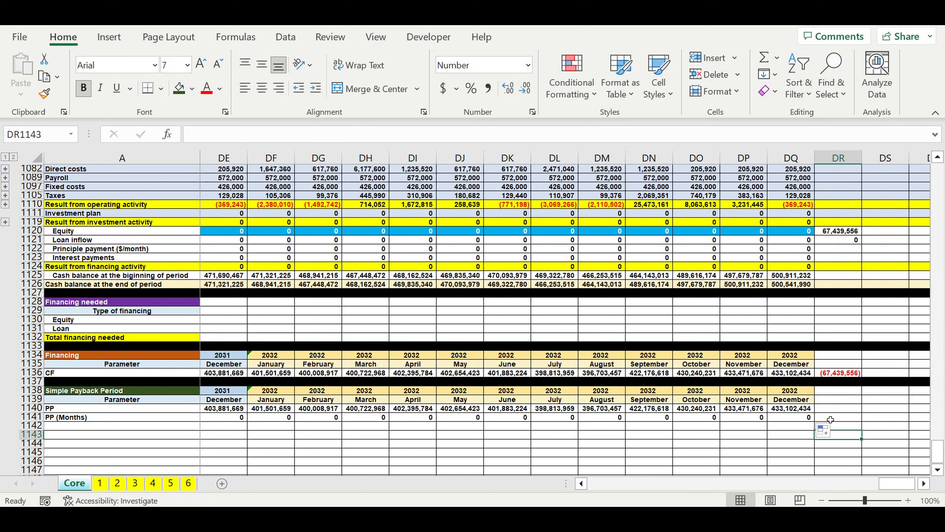
# Step: Total the PP (Months) row in DR1141 with =SUM(B1141:DQ1141) and fill that cell yellow
pyautogui.click(830, 419)
pyautogui.click(764, 58)
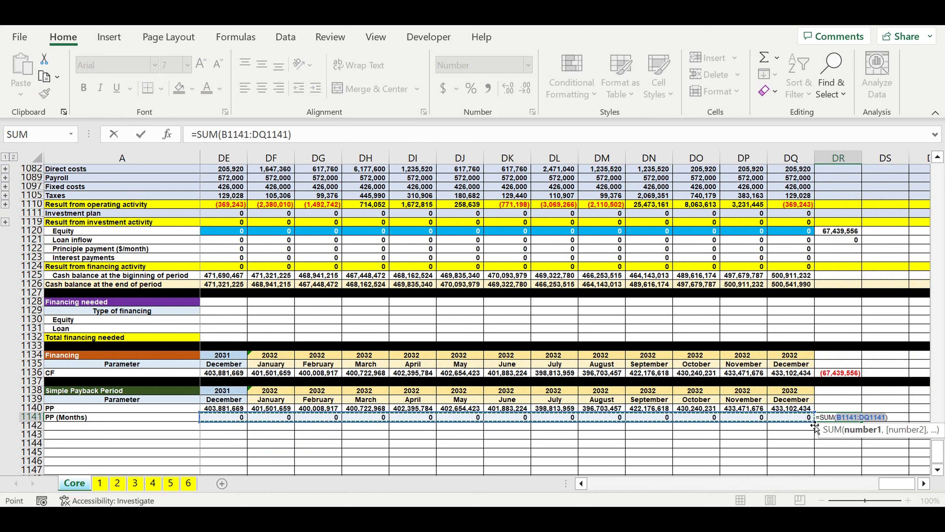
pyautogui.press('Return')
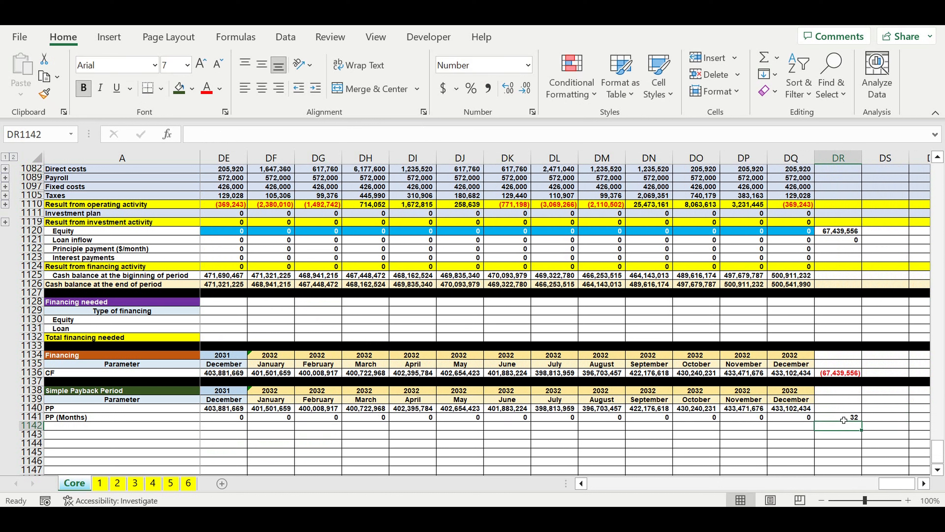
pyautogui.click(843, 420)
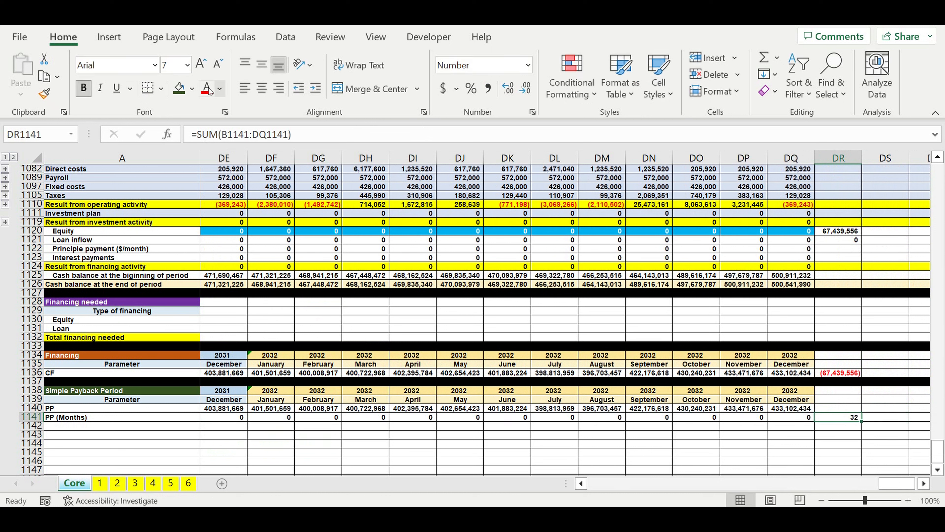
pyautogui.click(192, 88)
pyautogui.click(216, 227)
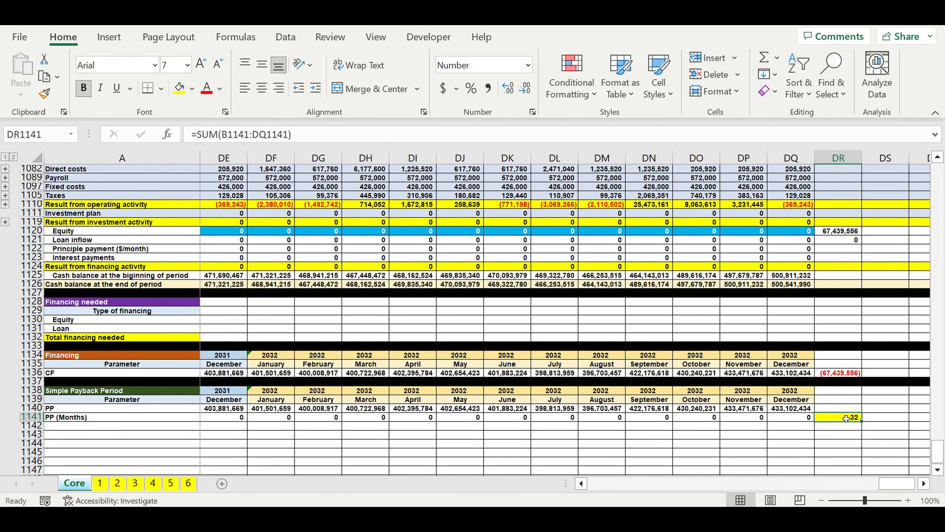
# Step: Fill the whole of row 1142 black as a separator below the Simple Payback Period table
pyautogui.moveTo(897, 483); pyautogui.dragTo(607, 483)
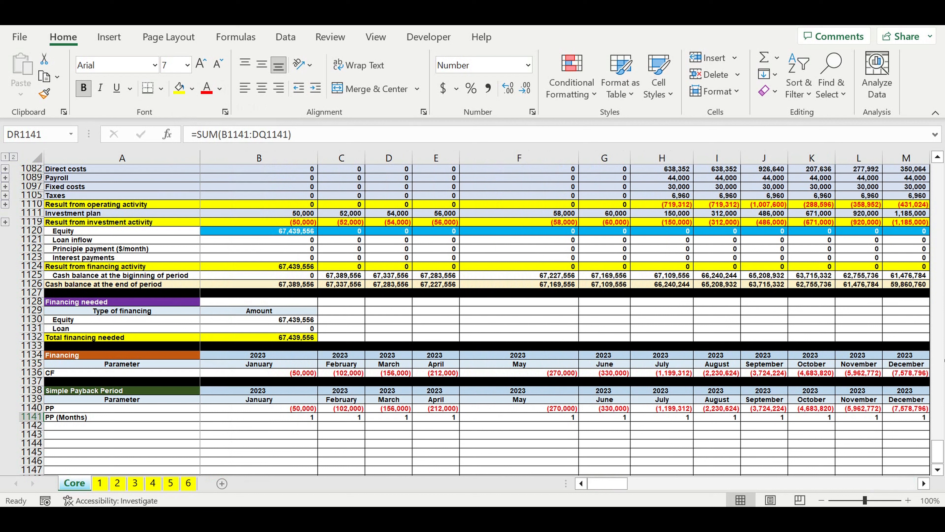
pyautogui.click(30, 425)
pyautogui.click(194, 88)
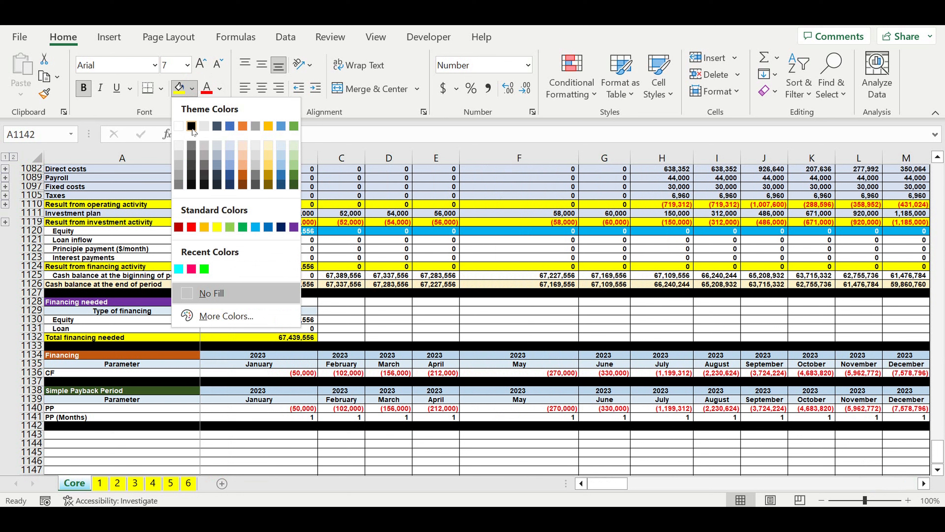
pyautogui.click(191, 125)
# Step: Indent the "PP" and "PP (Months)" labels in A1140:A1141
pyautogui.moveTo(68, 408); pyautogui.dragTo(68, 417)
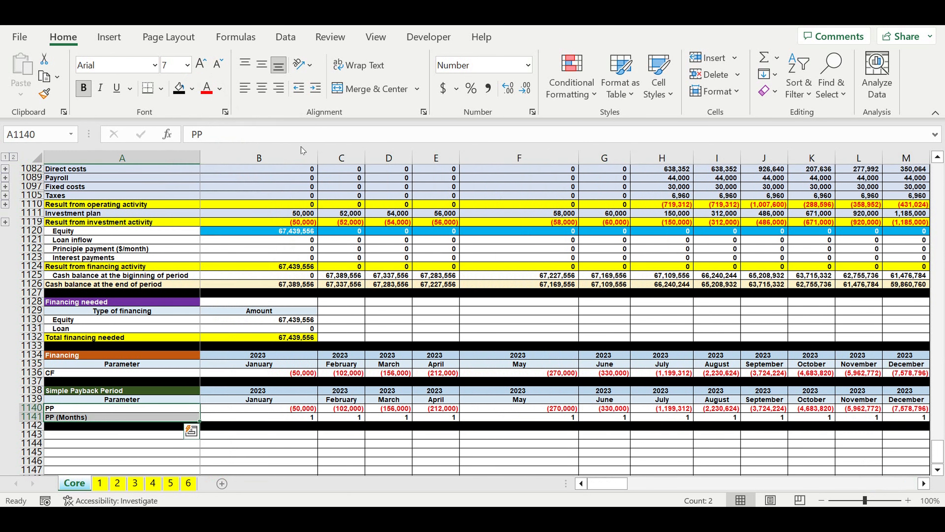
pyautogui.click(315, 88)
pyautogui.click(290, 267)
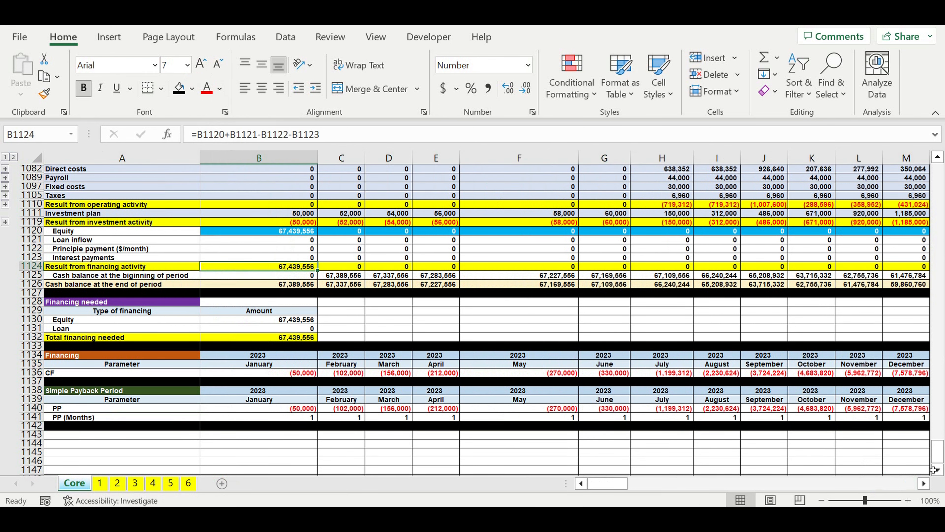
# Step: Set the Sales plan coefficient in B17 to 80% and check the PP (Months) total in DR1141
pyautogui.moveTo(937, 455); pyautogui.dragTo(943, 78)
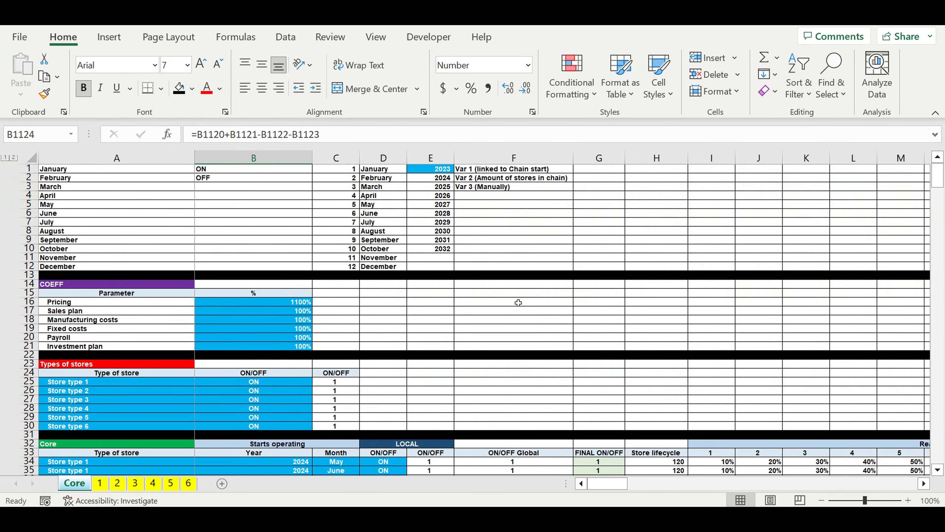
pyautogui.click(281, 331)
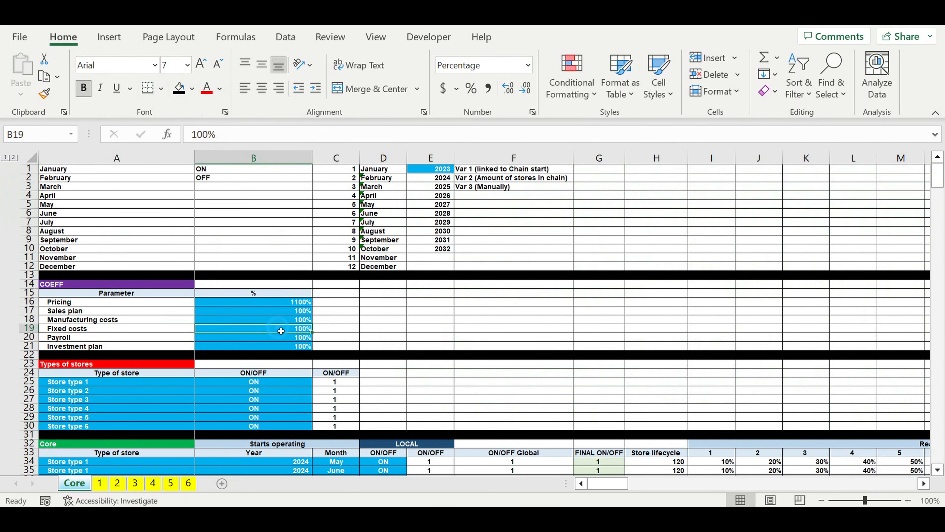
pyautogui.click(287, 314)
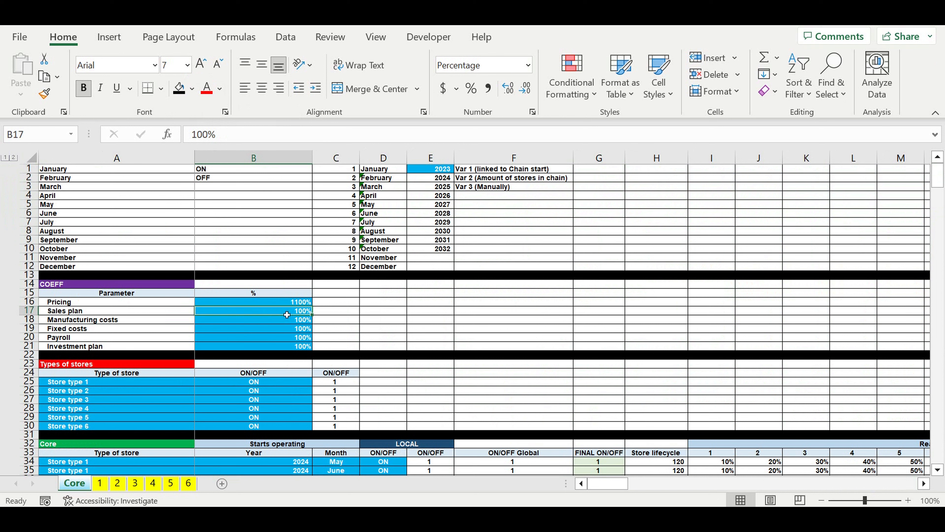
pyautogui.write('80')
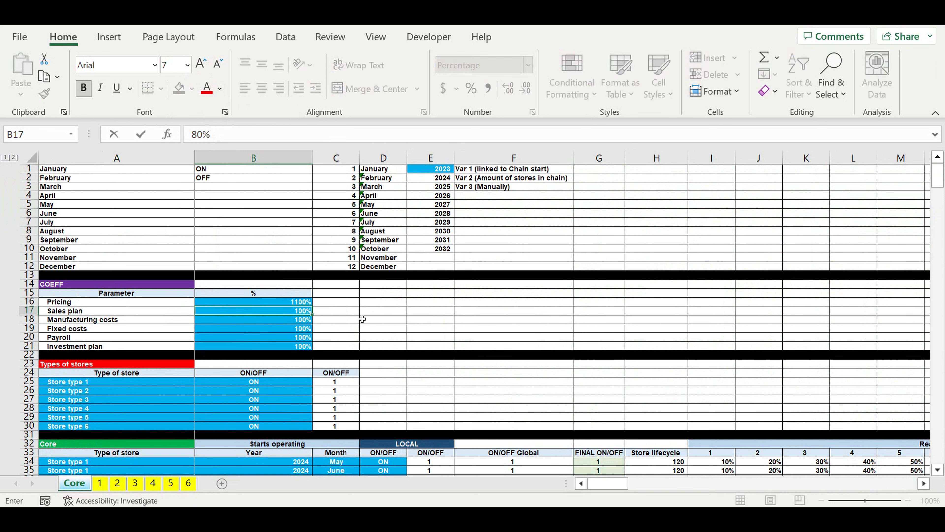
pyautogui.click(355, 319)
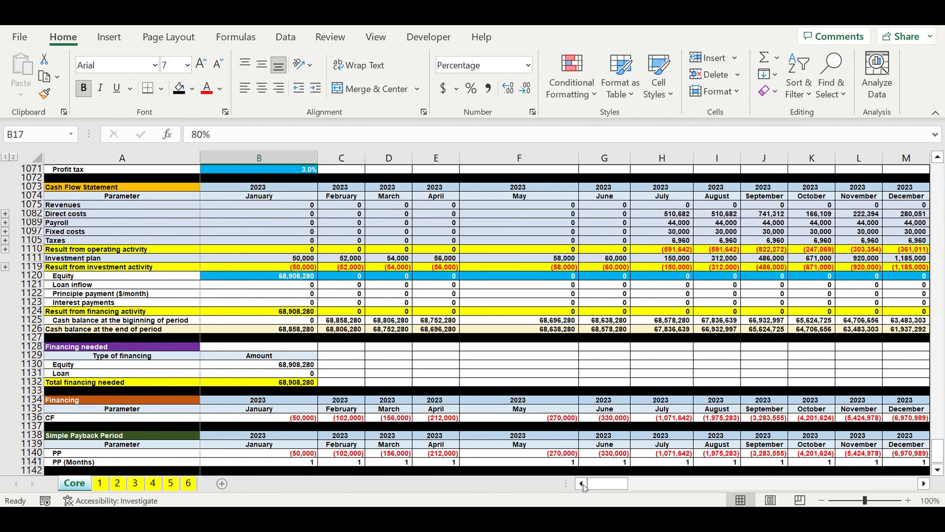
pyautogui.moveTo(606, 483); pyautogui.dragTo(544, 488)
pyautogui.click(875, 465)
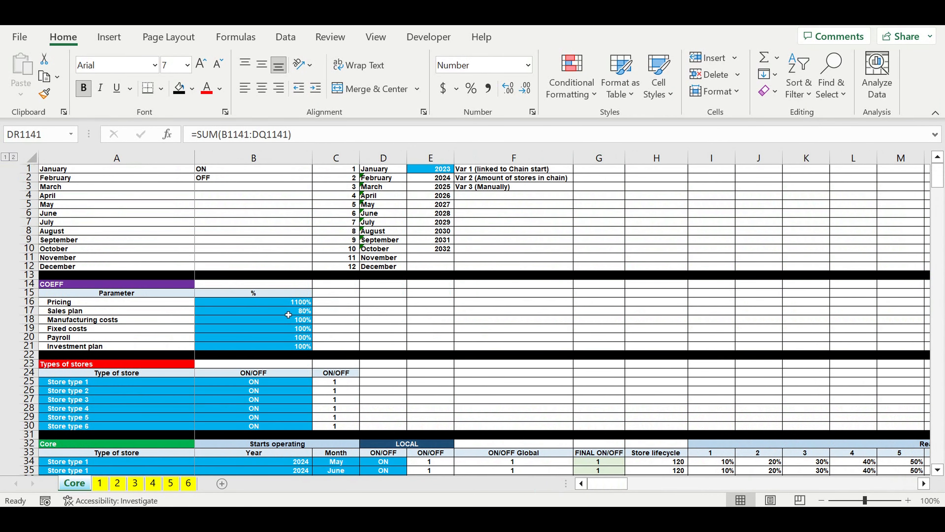
# Step: Set the Sales plan coefficient in B17 to 60% and check the PP (Months) total in DR1141
pyautogui.click(288, 314)
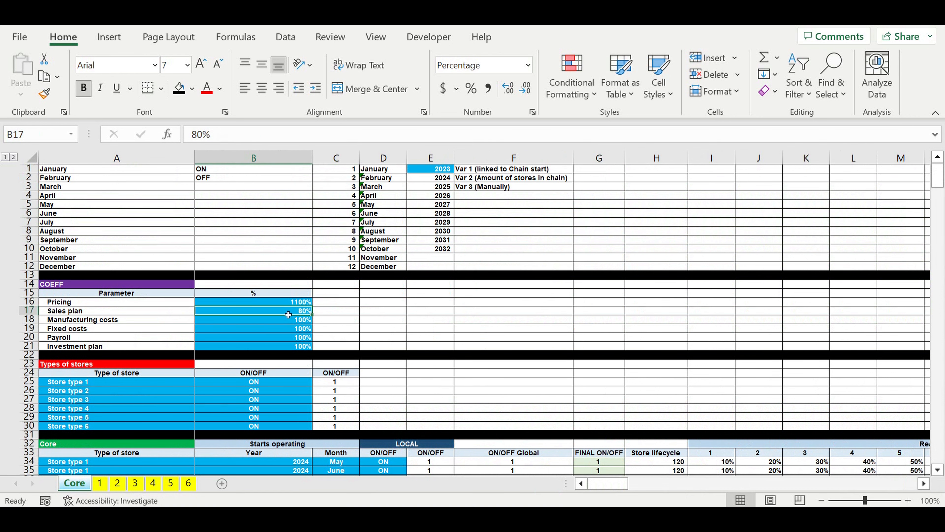
pyautogui.click(288, 318)
pyautogui.moveTo(938, 176); pyautogui.dragTo(939, 452)
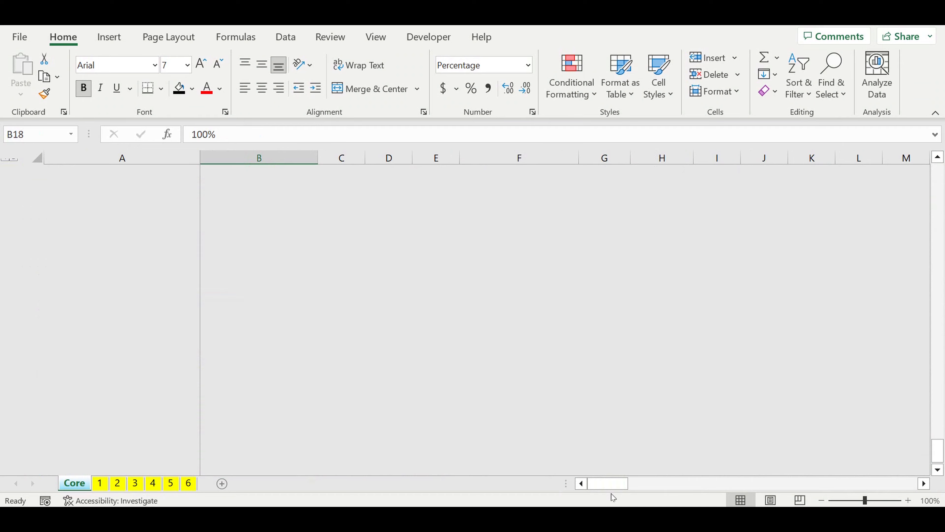
pyautogui.moveTo(611, 484); pyautogui.dragTo(902, 483)
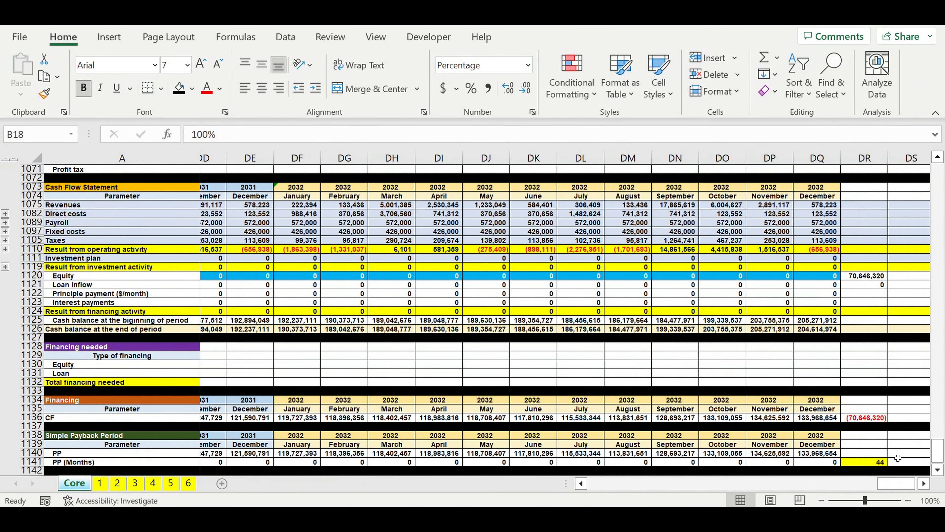
pyautogui.click(866, 464)
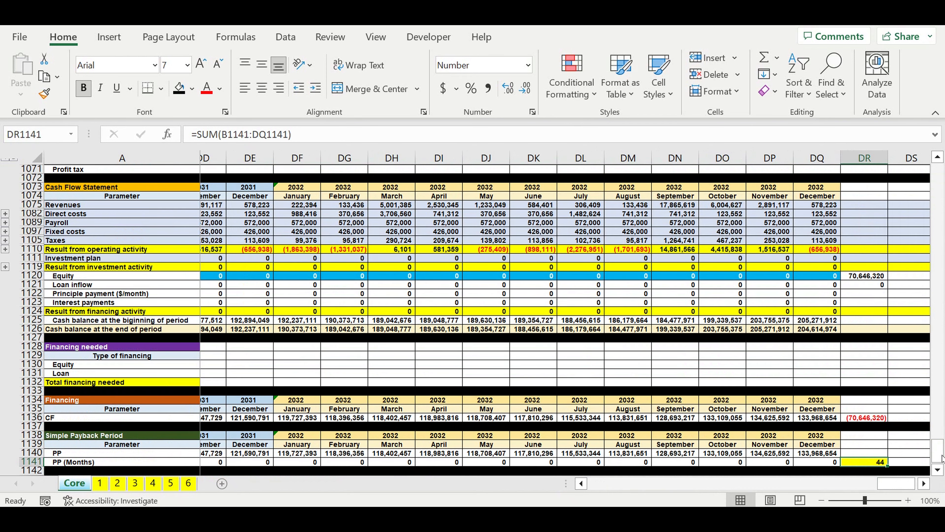
pyautogui.moveTo(941, 452); pyautogui.dragTo(938, 175)
pyautogui.moveTo(896, 483); pyautogui.dragTo(607, 483)
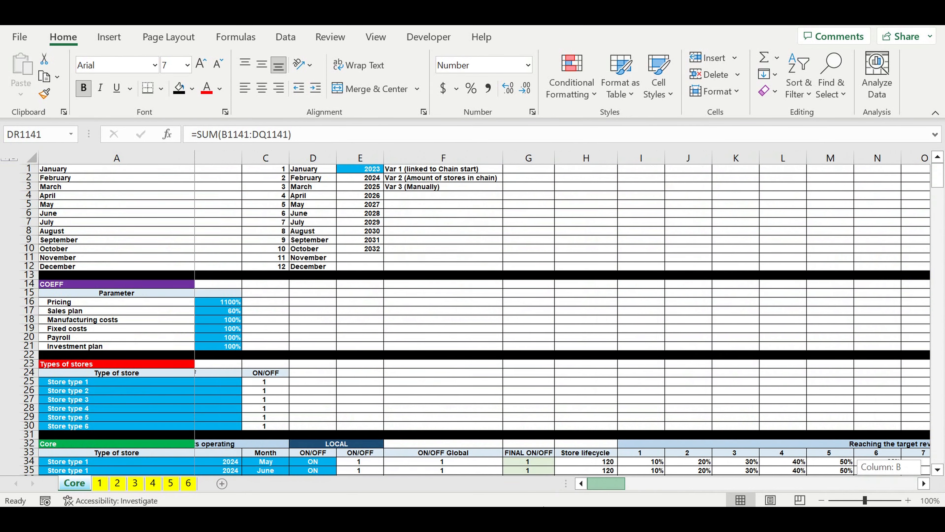
pyautogui.moveTo(543, 506); pyautogui.dragTo(543, 506)
# Step: Merge and center the 2023 year cells B1138:M1138 and the 2024 cells N1138:Y1138 in the Simple Payback Period header
pyautogui.moveTo(938, 175); pyautogui.dragTo(938, 451)
pyautogui.scroll(-20, 449, 422)
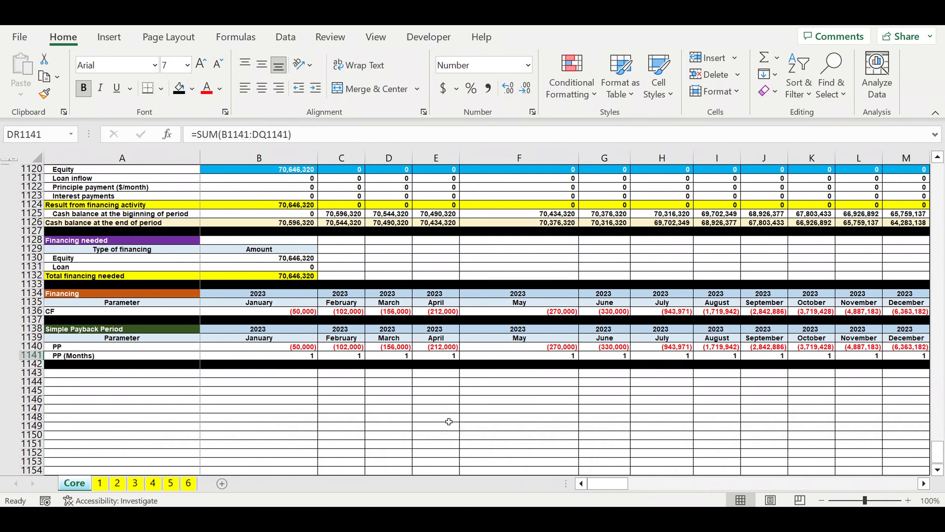
pyautogui.click(359, 391)
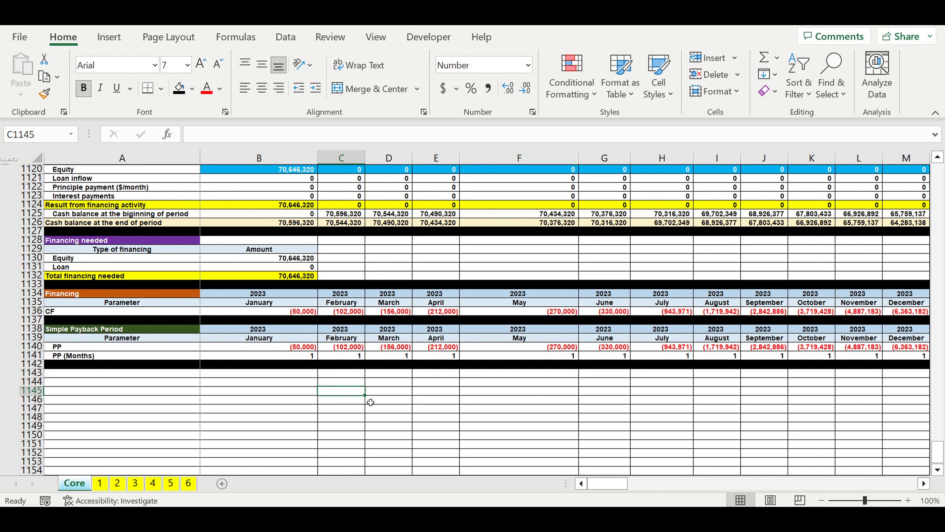
pyautogui.click(169, 350)
pyautogui.moveTo(252, 330); pyautogui.dragTo(655, 329)
pyautogui.click(354, 89)
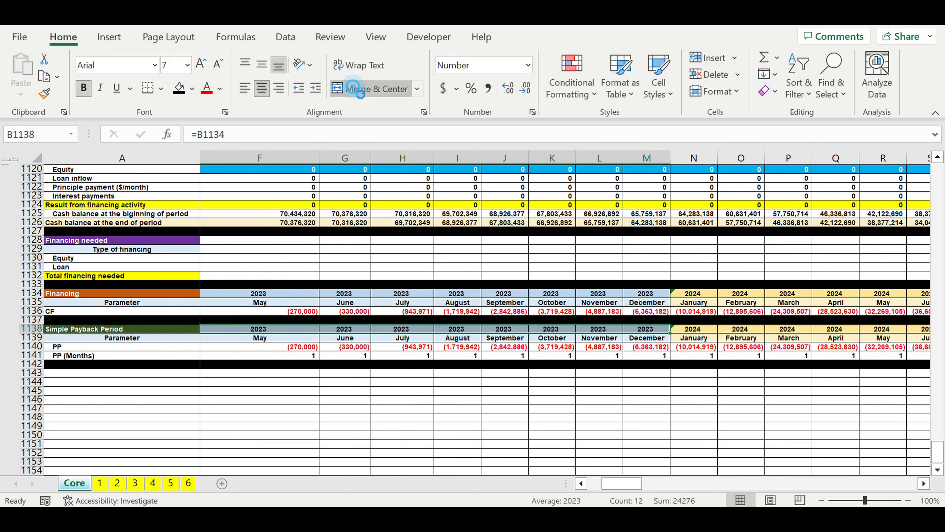
pyautogui.click(692, 329)
pyautogui.moveTo(693, 330); pyautogui.dragTo(745, 330)
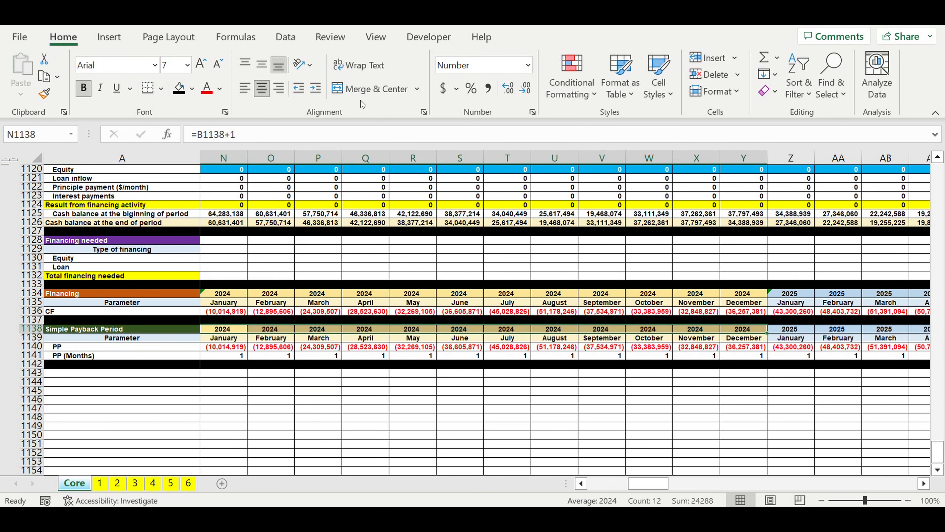
pyautogui.click(369, 89)
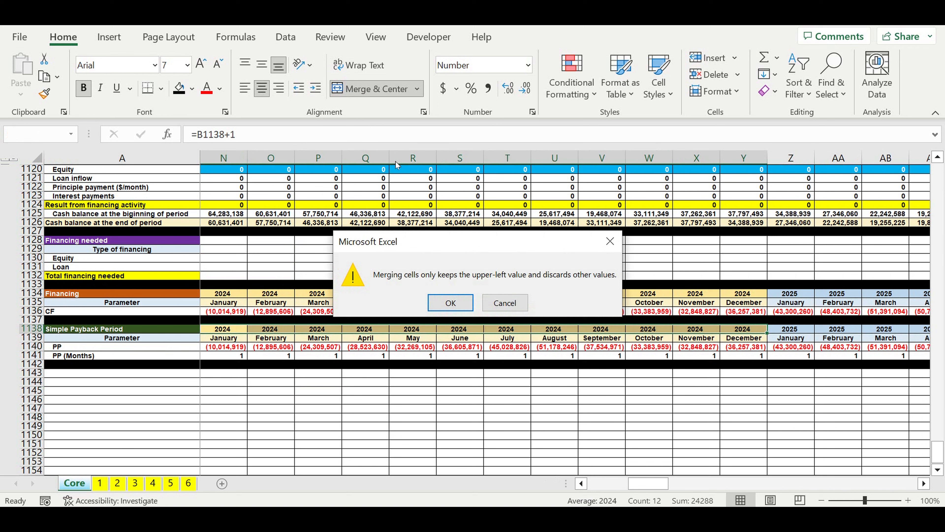
pyautogui.press('Return')
# Step: Merge and center the 2025 year cells Z1138:AK1138 and the 2026 cells AL1138:AW1138
pyautogui.moveTo(782, 330)
pyautogui.mouseDown()
pyautogui.moveTo(929, 328)
pyautogui.moveTo(797, 338)
pyautogui.mouseUp()
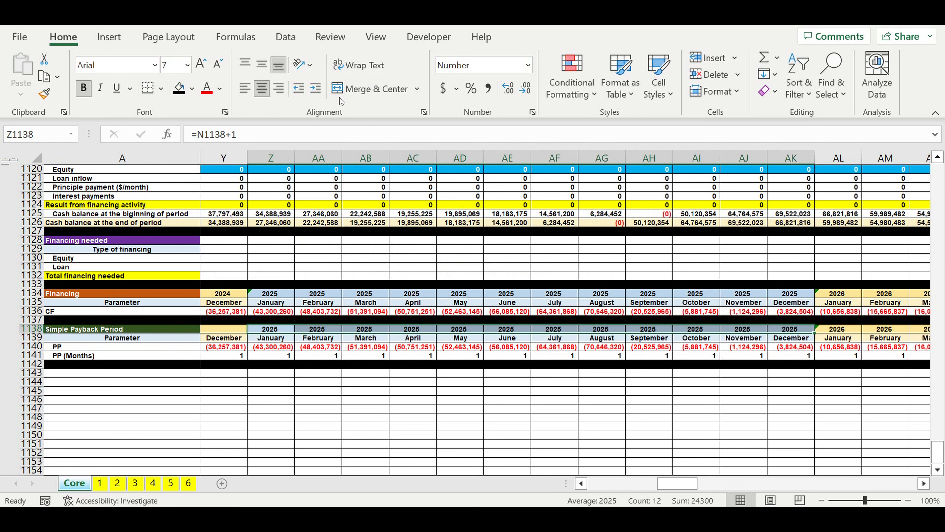
pyautogui.click(340, 94)
pyautogui.click(451, 307)
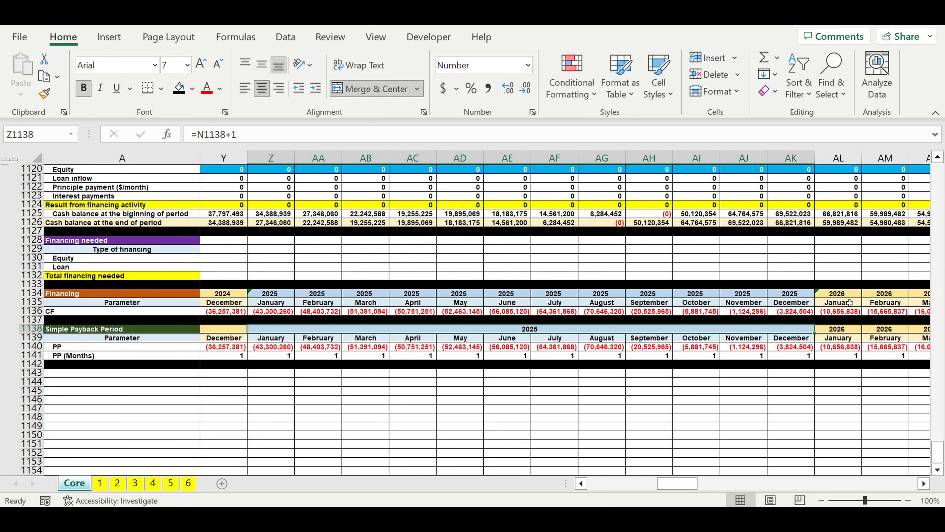
pyautogui.click(844, 329)
pyautogui.moveTo(844, 328); pyautogui.dragTo(575, 331)
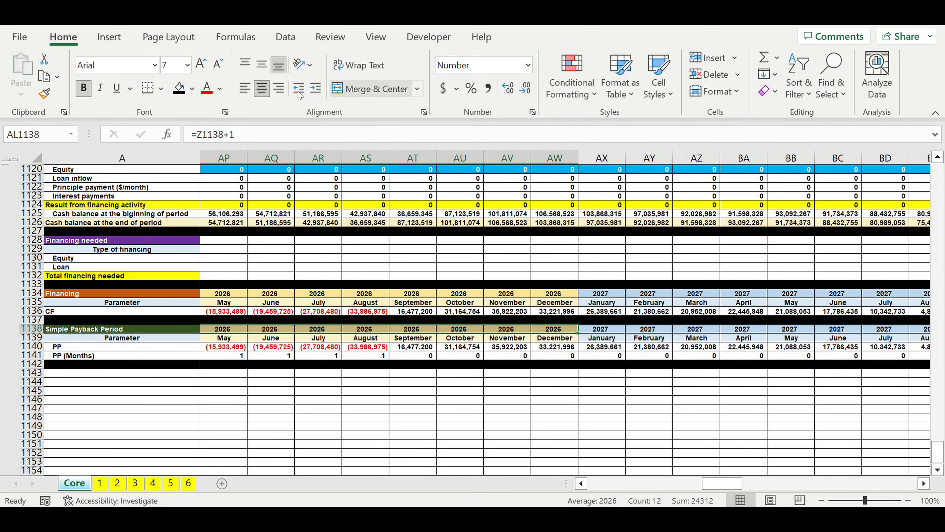
pyautogui.click(376, 88)
pyautogui.press('Return')
# Step: Merge and center the 2027 year cells AX1138:BI1138 and the 2028 cells BJ1138:BU1138
pyautogui.moveTo(597, 330); pyautogui.dragTo(759, 330)
pyautogui.click(374, 89)
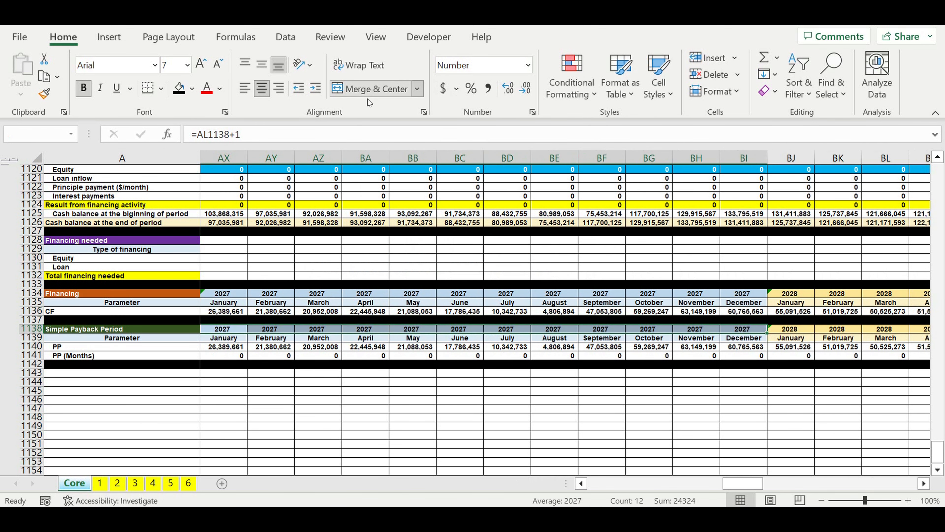
pyautogui.click(455, 305)
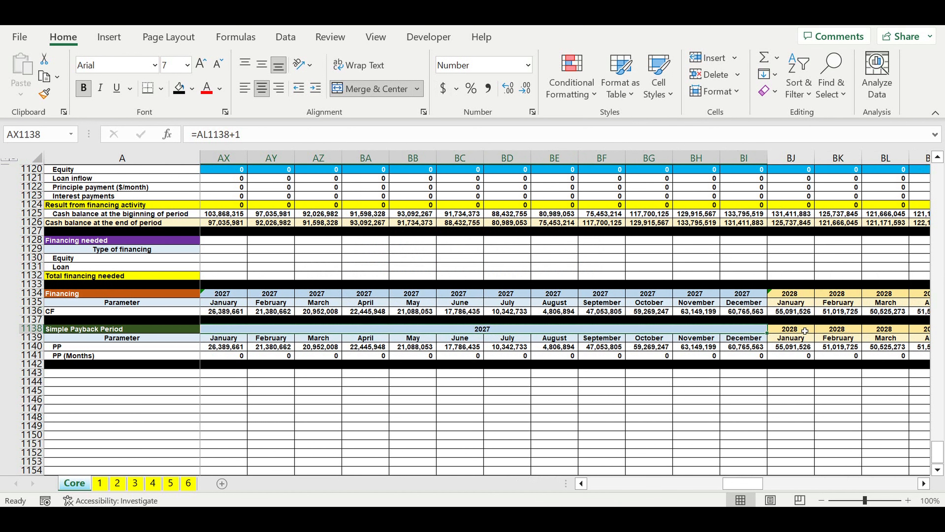
pyautogui.moveTo(804, 330); pyautogui.dragTo(711, 333)
pyautogui.click(377, 89)
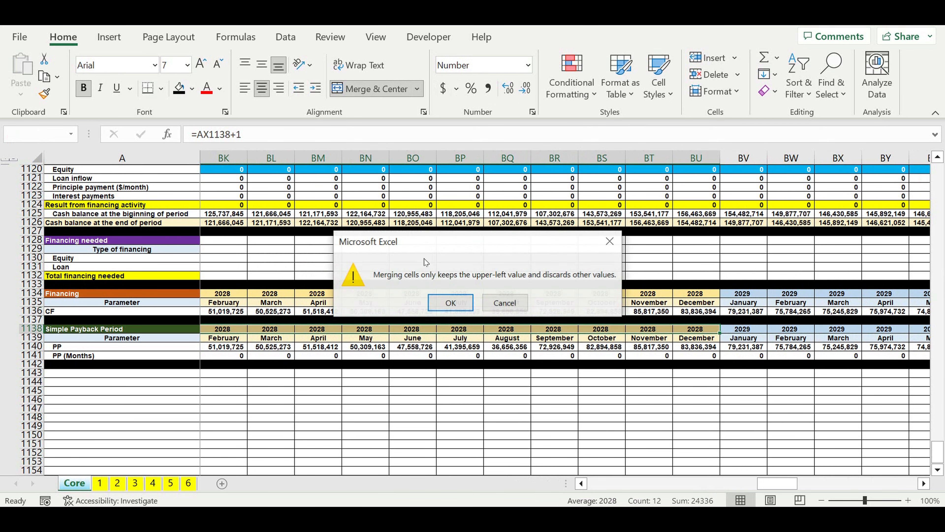
pyautogui.click(450, 303)
# Step: Merge and center the 2029 year cells BV1138:CG1138 and the 2030 cells CH1138:CS1138
pyautogui.click(735, 332)
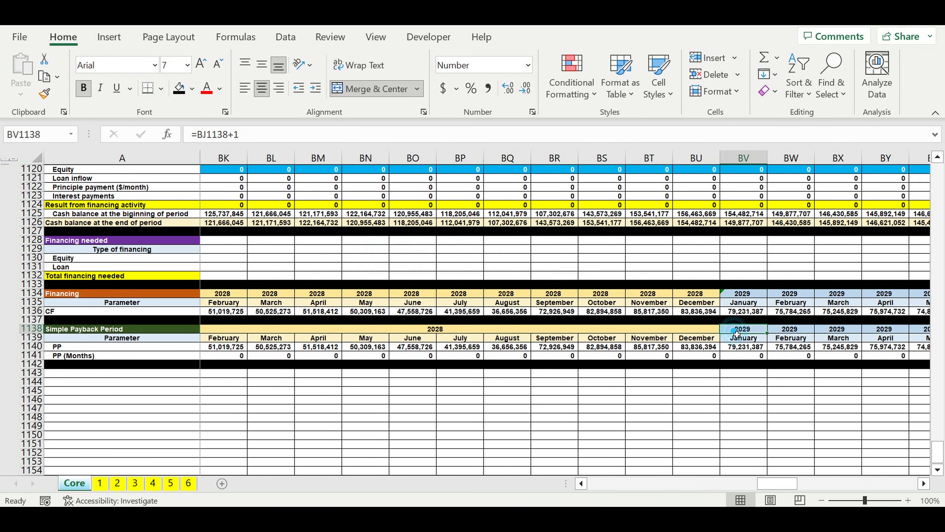
pyautogui.moveTo(736, 333); pyautogui.dragTo(665, 335)
pyautogui.click(353, 89)
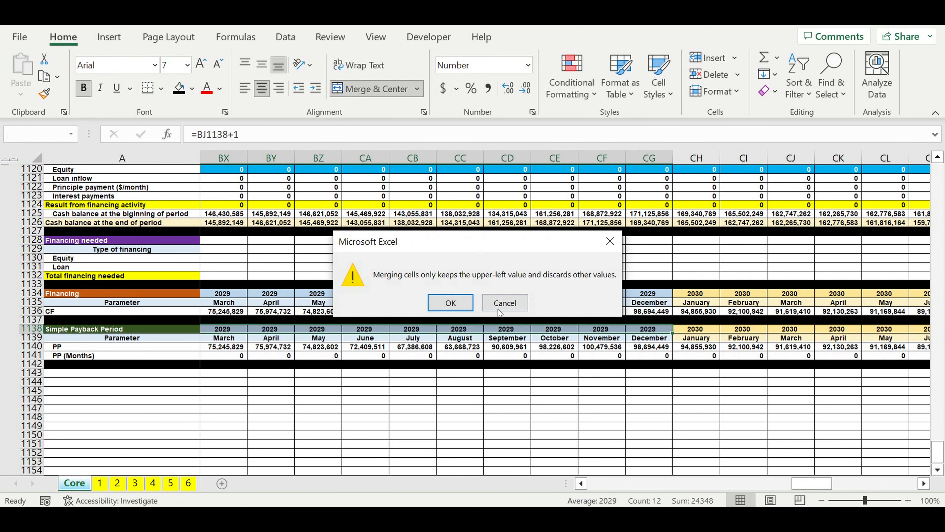
pyautogui.click(449, 302)
pyautogui.click(693, 330)
pyautogui.moveTo(694, 330); pyautogui.dragTo(882, 331)
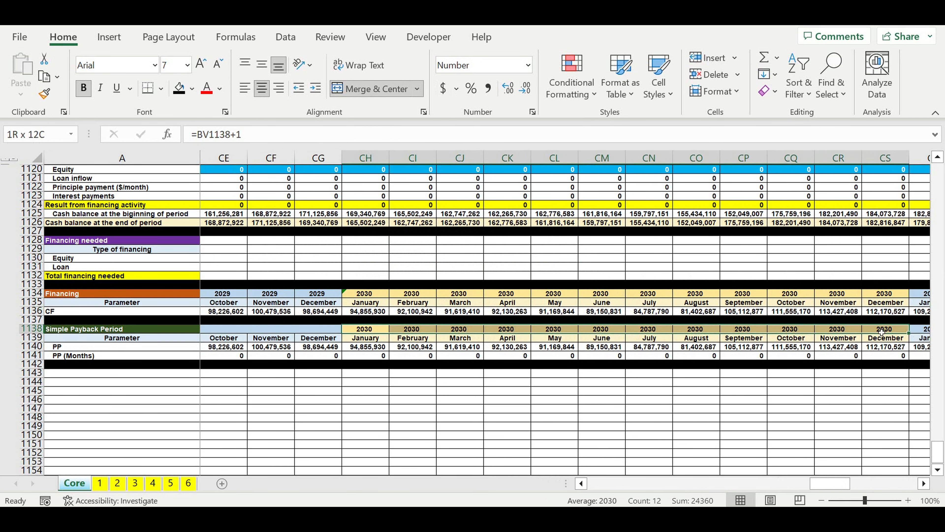
pyautogui.click(343, 88)
pyautogui.click(450, 303)
# Step: Merge and center the 2031 year cells CT1138:DE1138 and the 2032 cells DF1138:DQ1138
pyautogui.moveTo(919, 330); pyautogui.dragTo(319, 330)
pyautogui.hscroll(4, 765, 380)
pyautogui.click(765, 380)
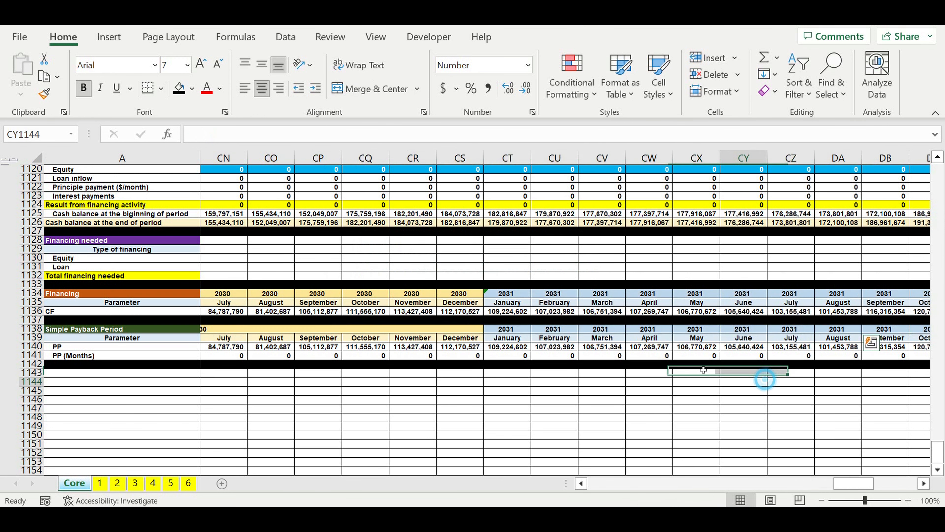
pyautogui.moveTo(508, 329); pyautogui.dragTo(853, 335)
pyautogui.moveTo(702, 332); pyautogui.dragTo(623, 332)
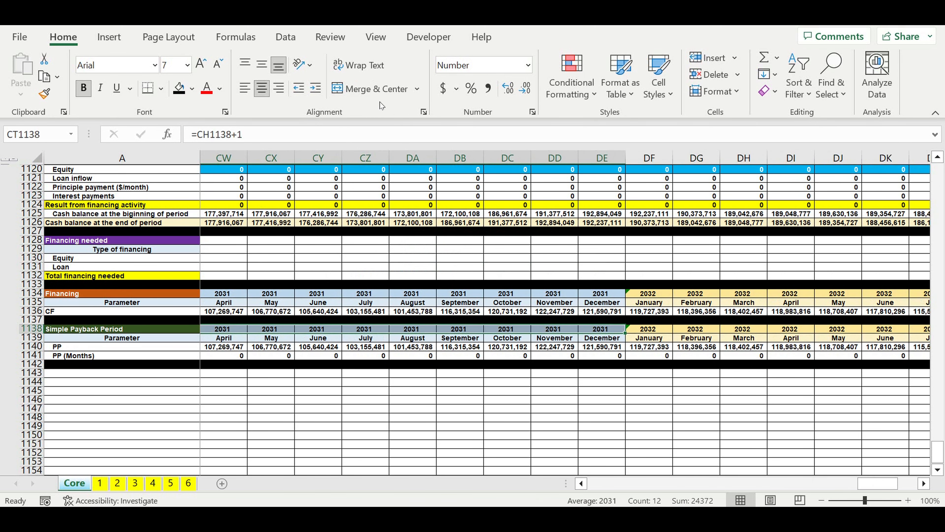
pyautogui.click(361, 89)
pyautogui.click(447, 304)
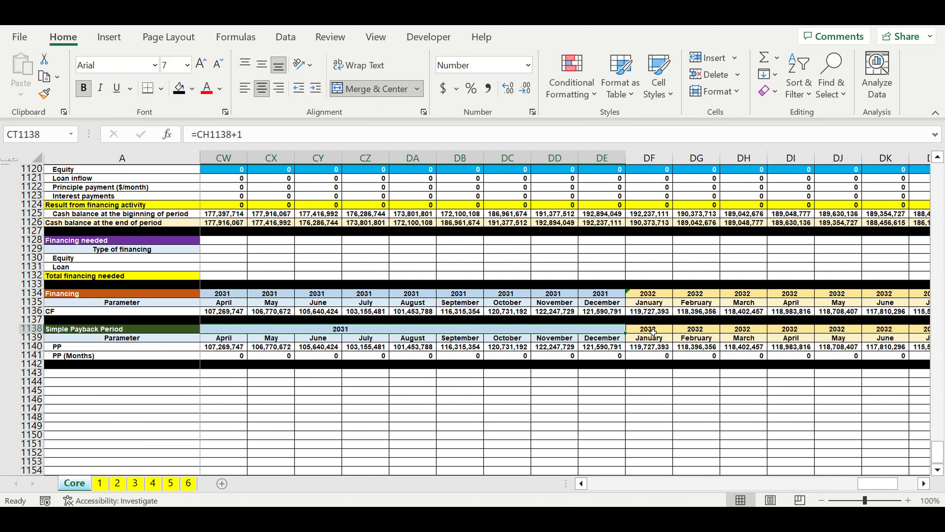
pyautogui.moveTo(653, 331); pyautogui.dragTo(790, 330)
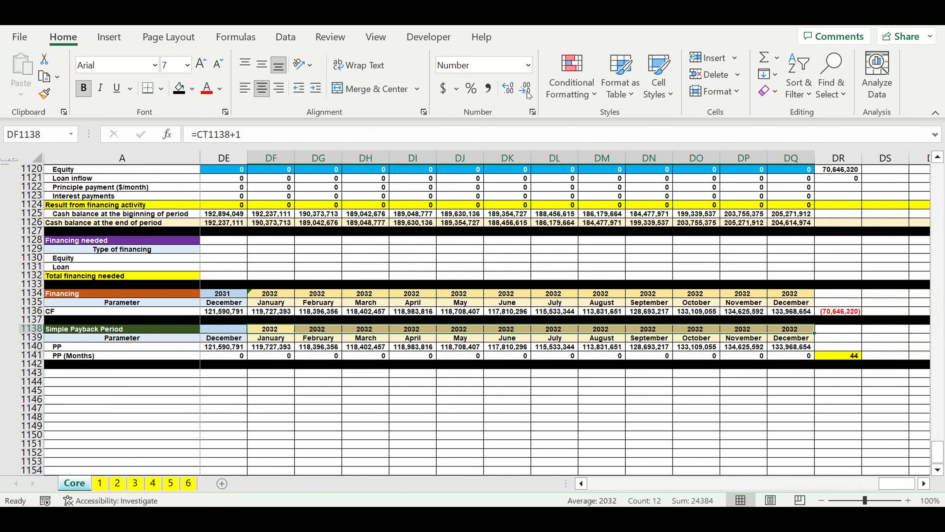
pyautogui.click(376, 89)
pyautogui.click(448, 302)
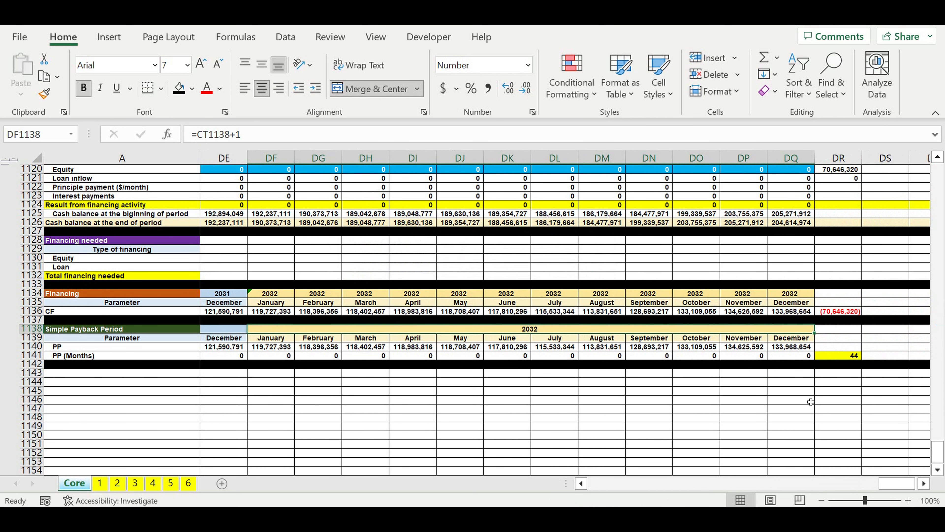
# Step: Insert a basic 2-D line chart from the Simple Payback Period table's PP row, A1140:DQ1140
pyautogui.moveTo(897, 483); pyautogui.dragTo(480, 489)
pyautogui.click(341, 408)
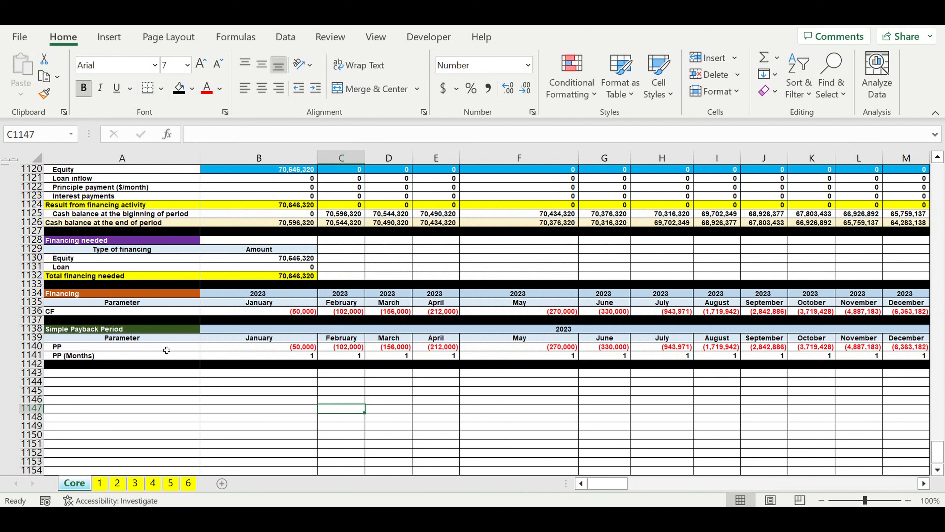
pyautogui.moveTo(167, 351); pyautogui.dragTo(759, 350)
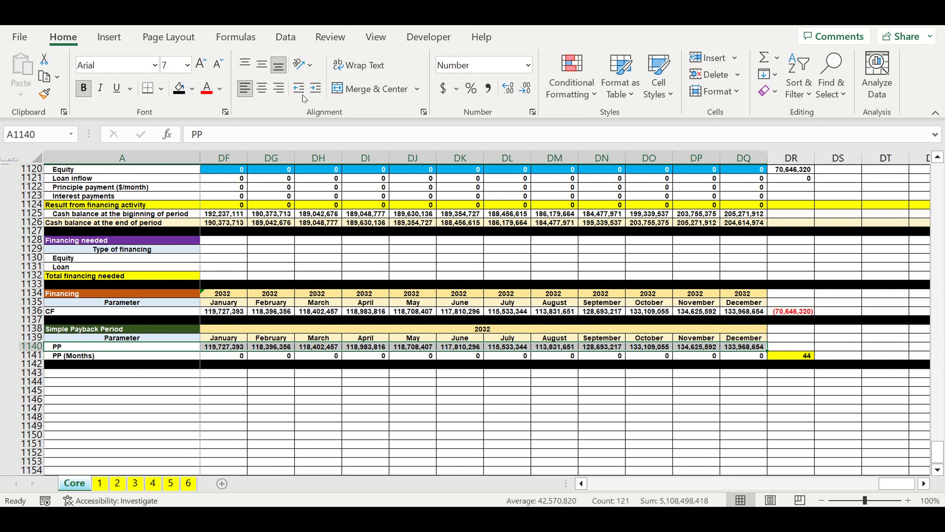
pyautogui.click(109, 37)
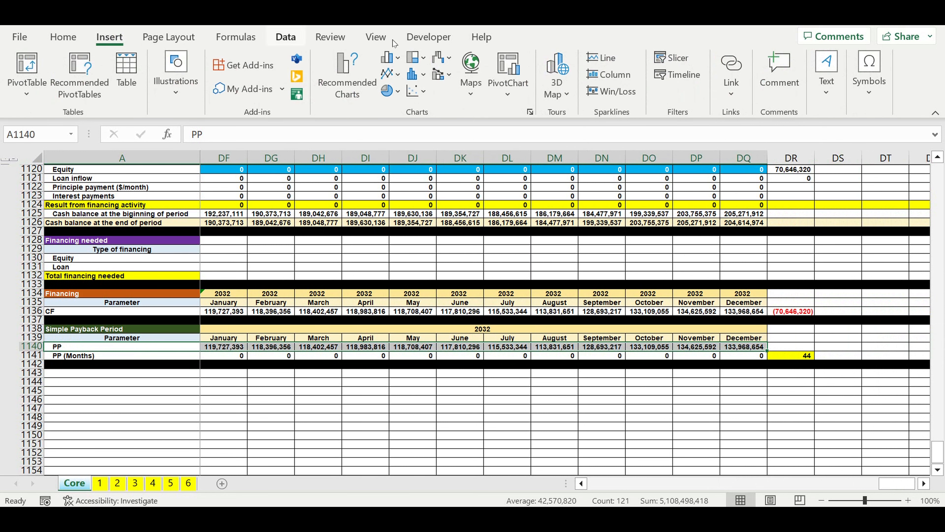
pyautogui.click(398, 72)
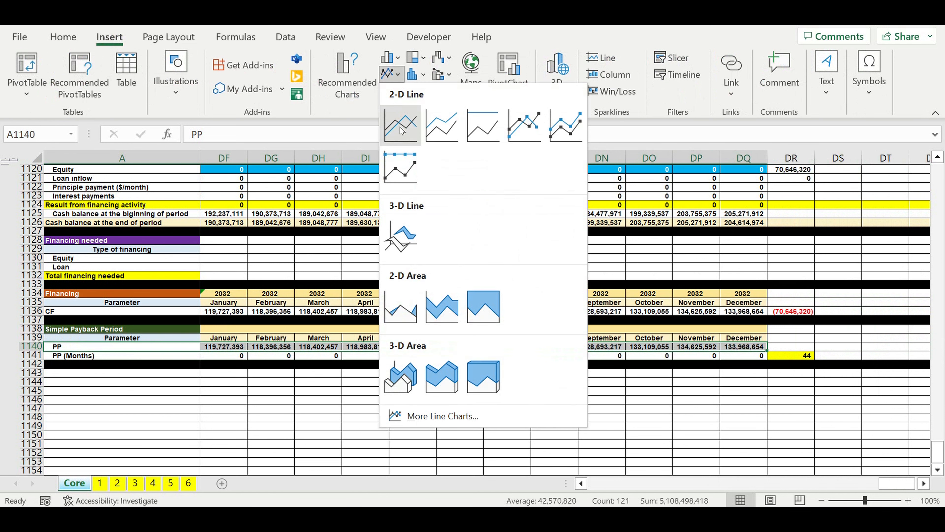
pyautogui.click(401, 128)
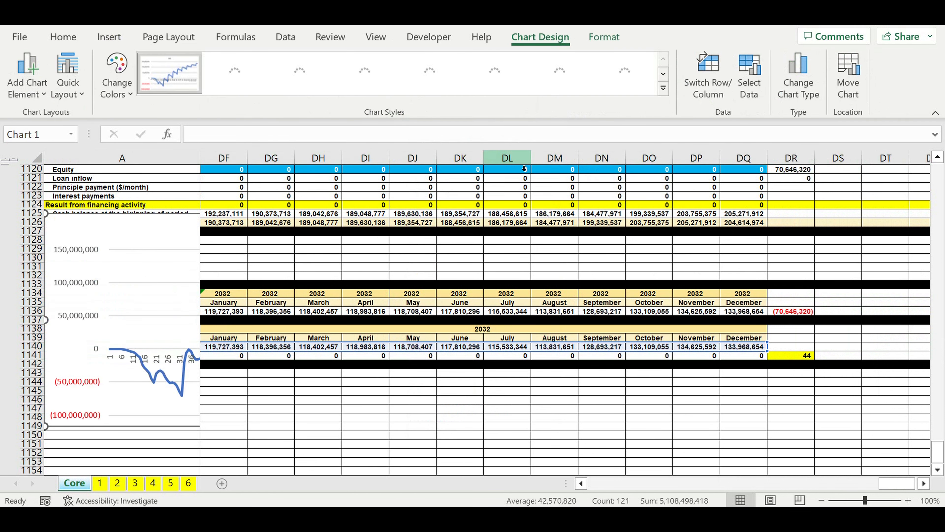
# Step: Move the PP line chart below the Simple Payback Period table, starting at row 1143, and widen it across columns A to F
pyautogui.moveTo(900, 485); pyautogui.dragTo(395, 426)
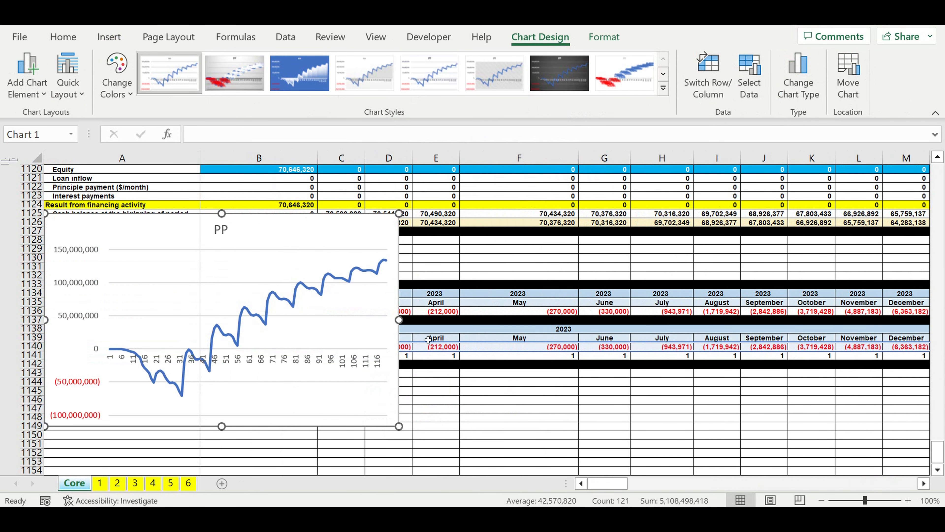
pyautogui.click(319, 229)
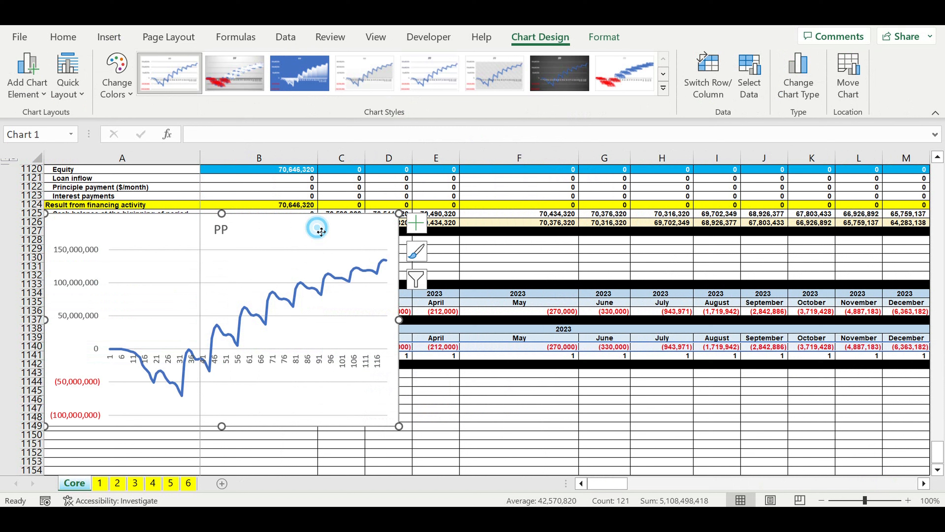
pyautogui.moveTo(321, 232); pyautogui.dragTo(323, 392)
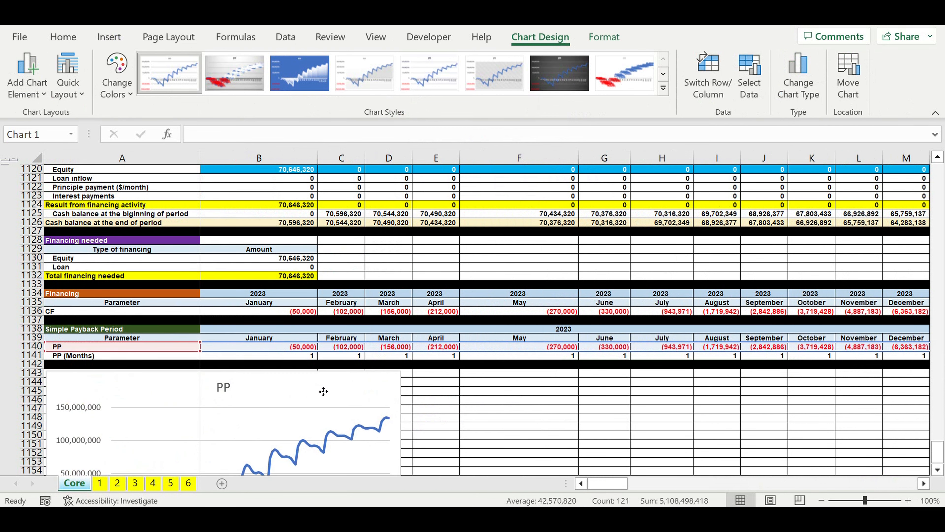
pyautogui.scroll(-7, 323, 391)
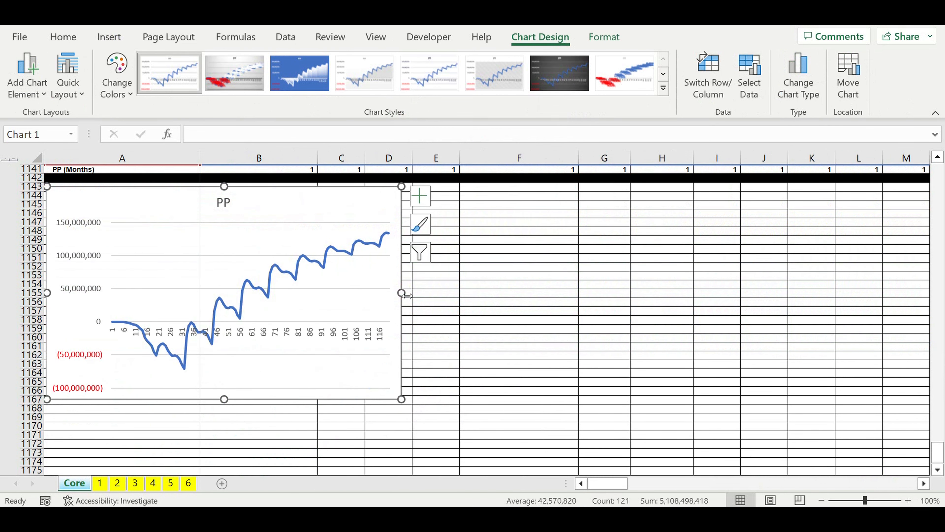
pyautogui.click(402, 292)
pyautogui.moveTo(480, 305); pyautogui.dragTo(573, 312)
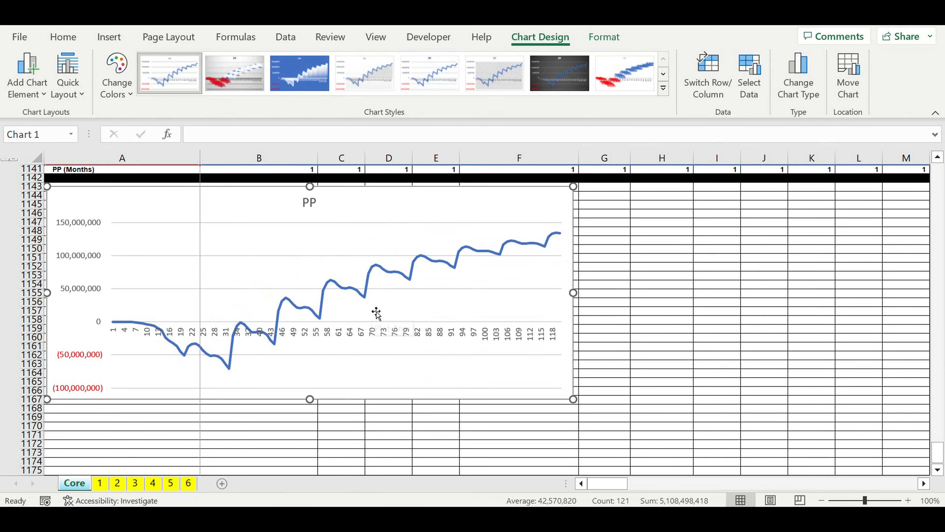
# Step: Set the PP chart's horizontal axis labels to the year and month headers in B1138:DQ1139
pyautogui.click(323, 333)
pyautogui.rightClick(325, 337)
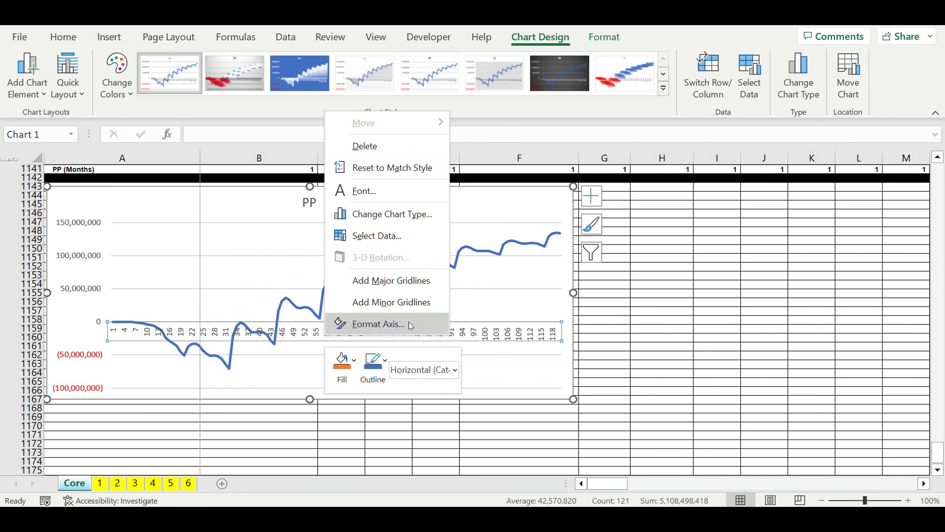
pyautogui.click(378, 236)
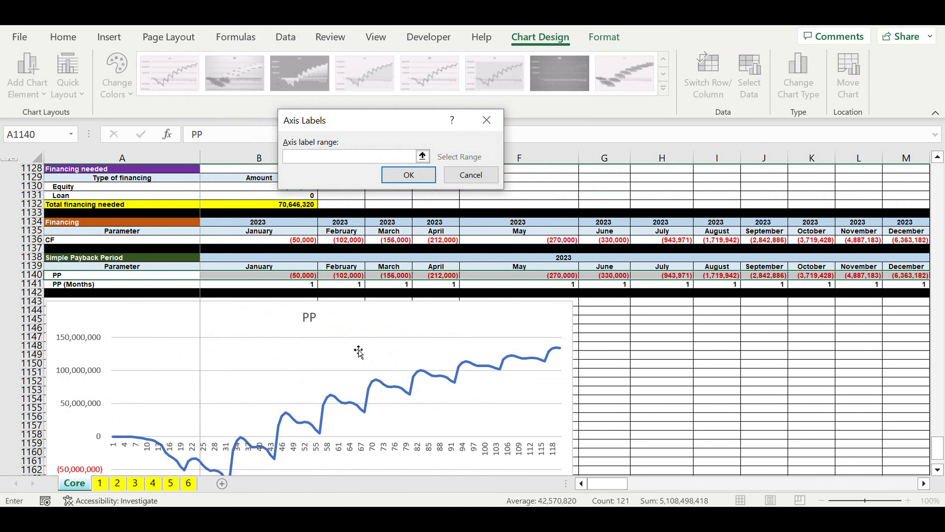
pyautogui.moveTo(261, 239); pyautogui.dragTo(765, 274)
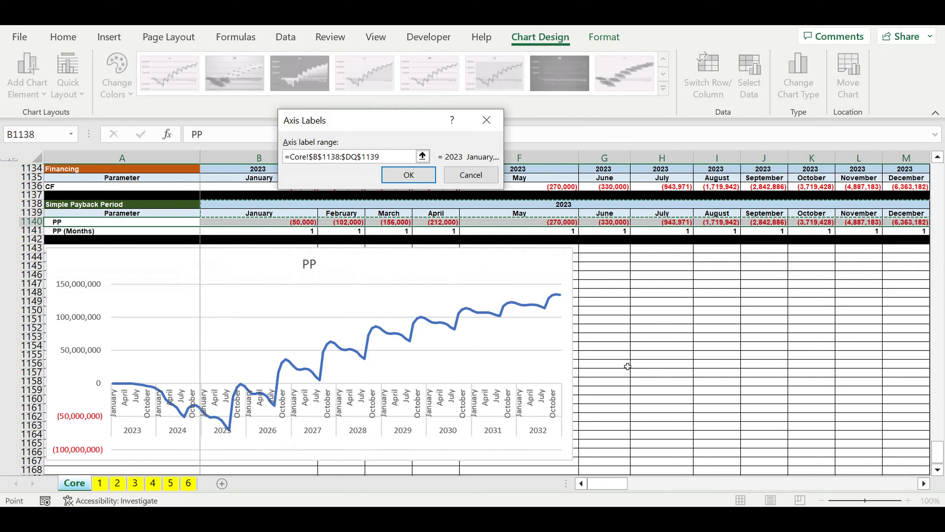
pyautogui.click(619, 382)
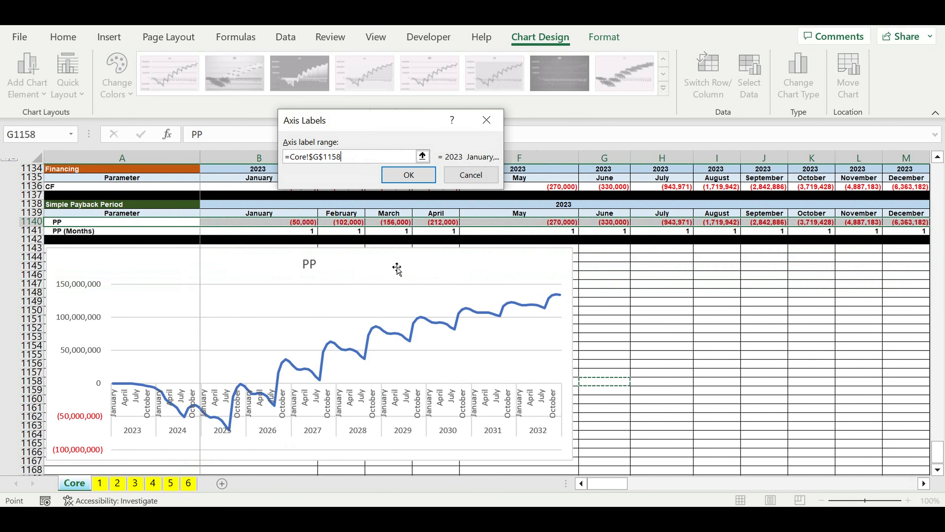
pyautogui.click(432, 181)
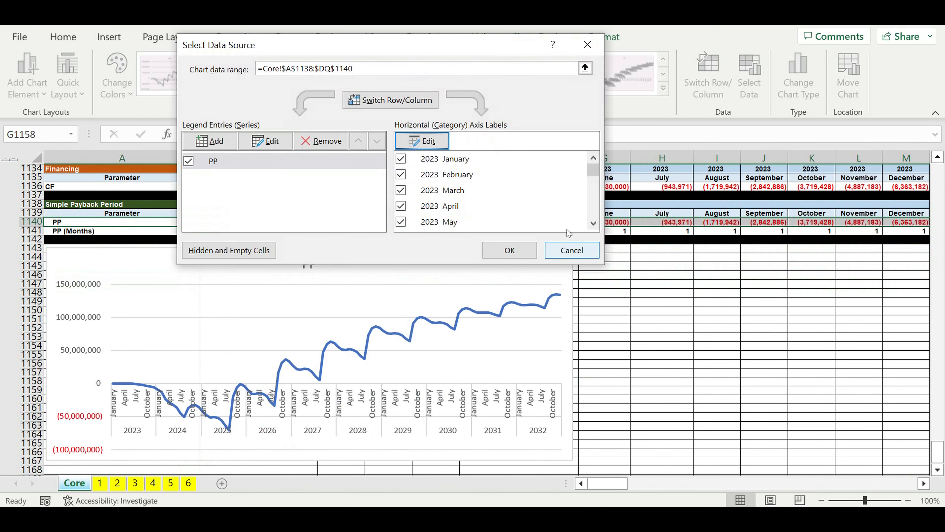
pyautogui.click(518, 255)
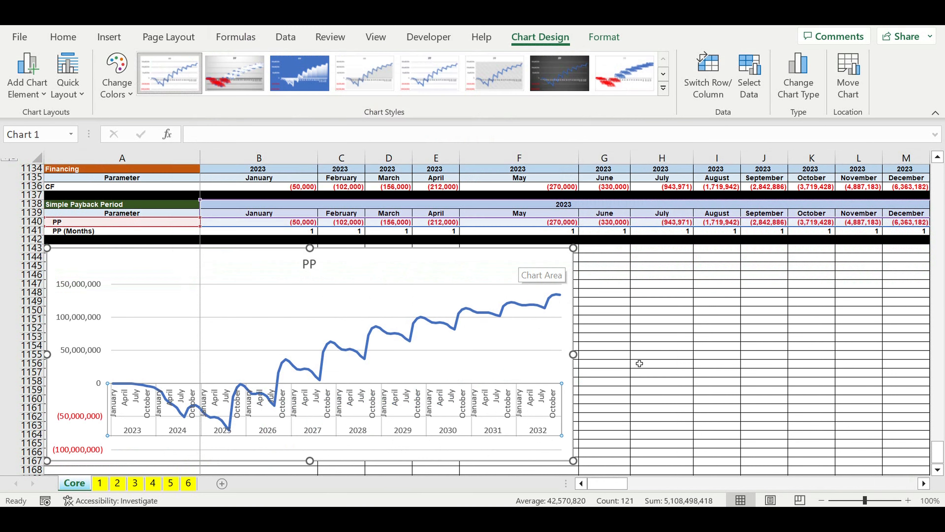
# Step: Format all text in the PP chart as bold size 6 and widen the chart into column H
pyautogui.click(638, 355)
pyautogui.click(536, 268)
pyautogui.click(64, 36)
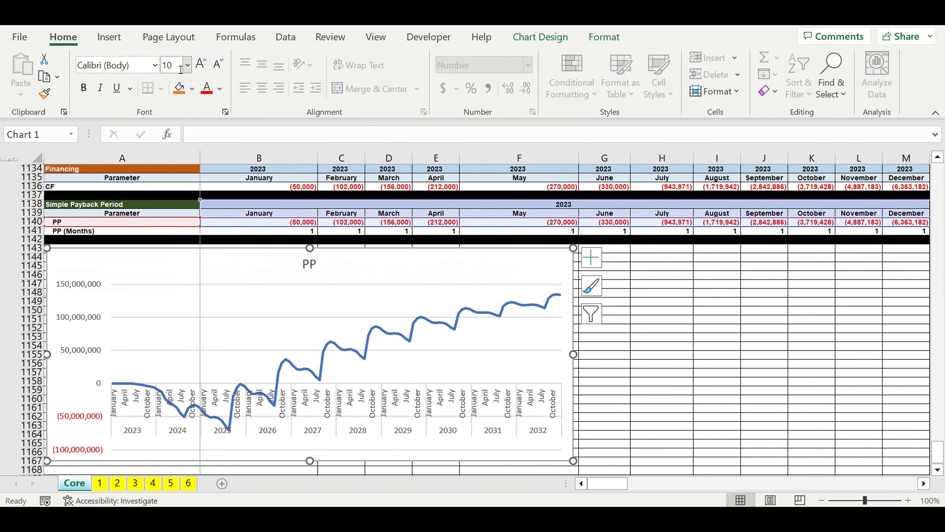
pyautogui.click(180, 69)
pyautogui.write('6')
pyautogui.press('Return')
pyautogui.click(84, 88)
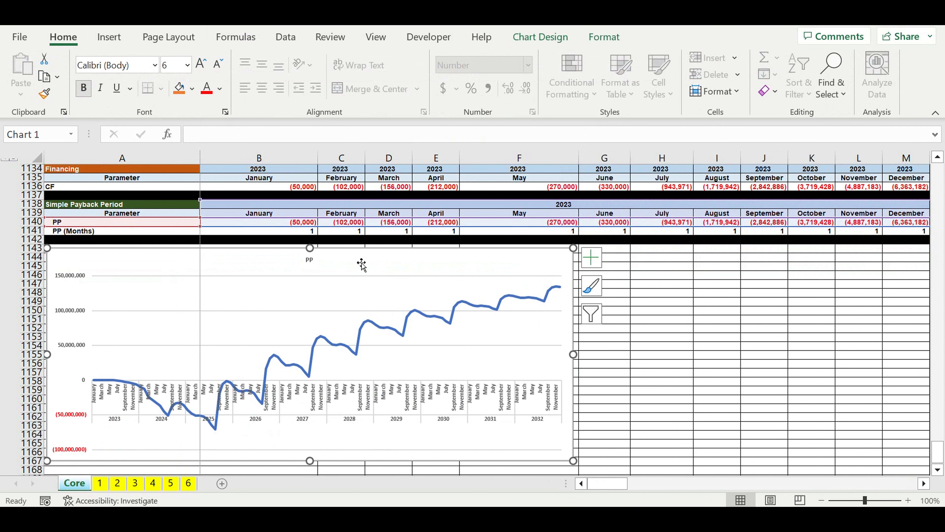
pyautogui.moveTo(573, 354); pyautogui.dragTo(663, 356)
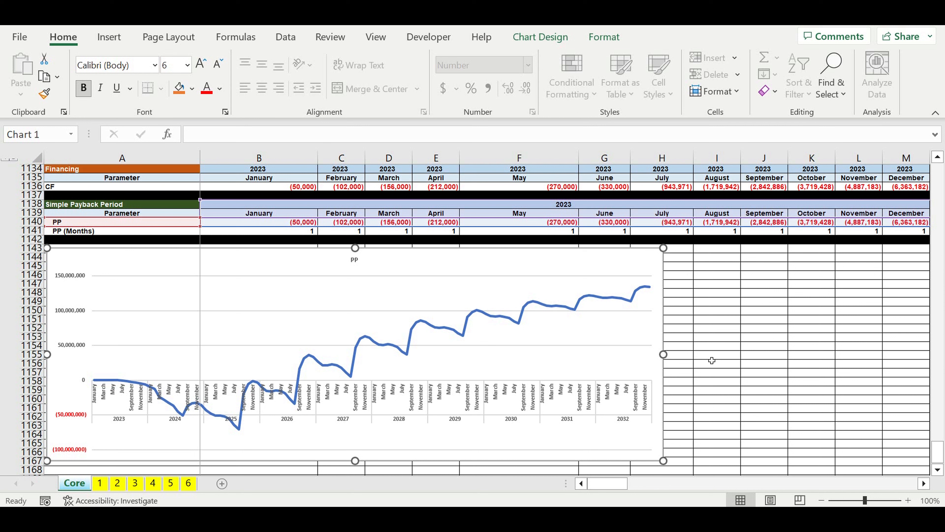
pyautogui.click(695, 371)
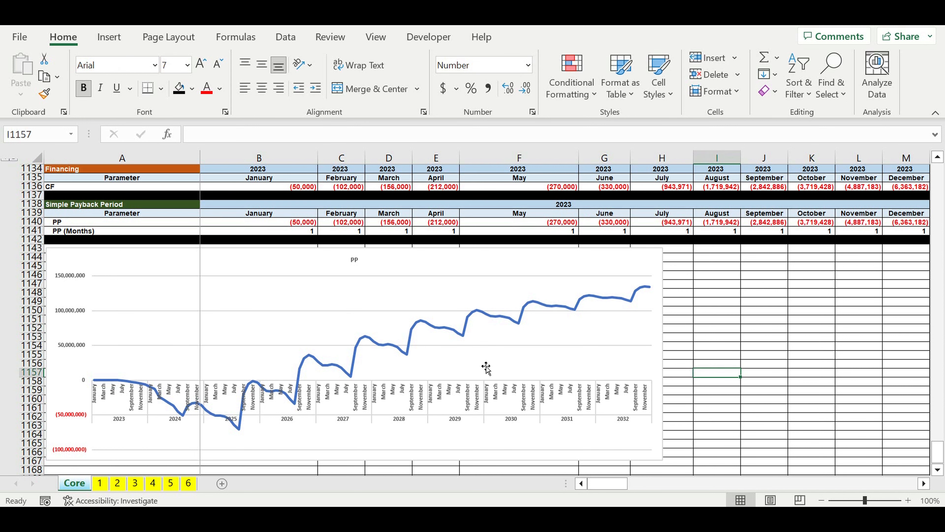
# Step: Inspect the September 2026 point on the PP chart line and compare it with cell AT1140 in the PP row
pyautogui.moveTo(298, 385)
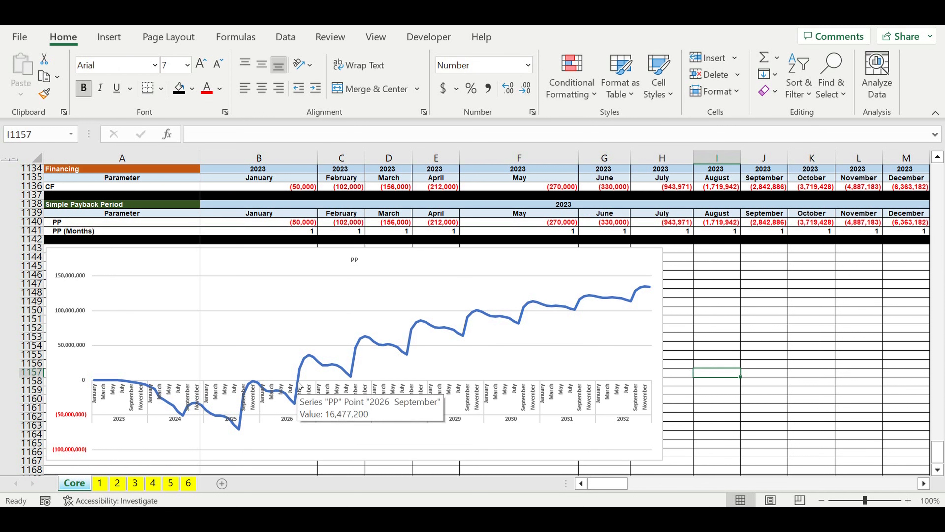
pyautogui.click(299, 385)
pyautogui.click(299, 385)
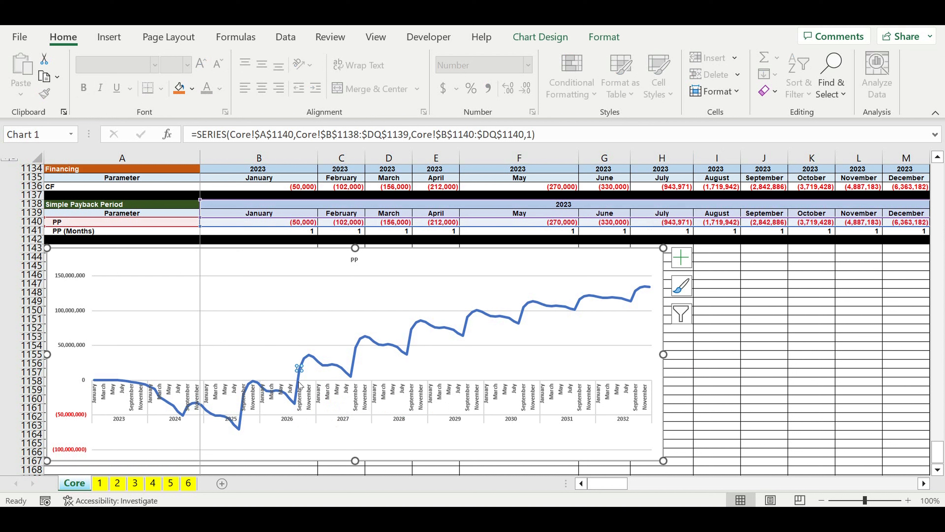
pyautogui.click(298, 380)
pyautogui.click(296, 385)
pyautogui.click(298, 380)
pyautogui.click(296, 380)
pyautogui.scroll(3, 254, 386)
pyautogui.click(859, 354)
pyautogui.moveTo(610, 487); pyautogui.dragTo(727, 477)
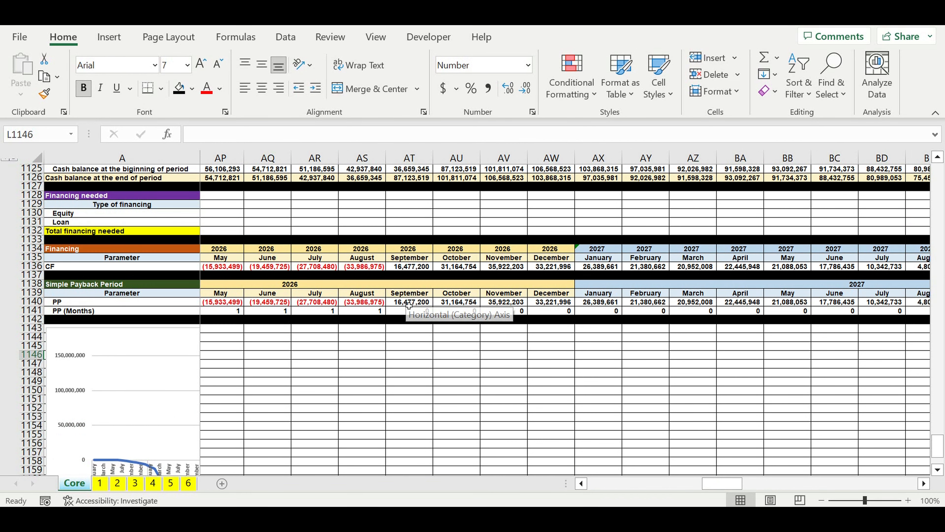
pyautogui.click(408, 302)
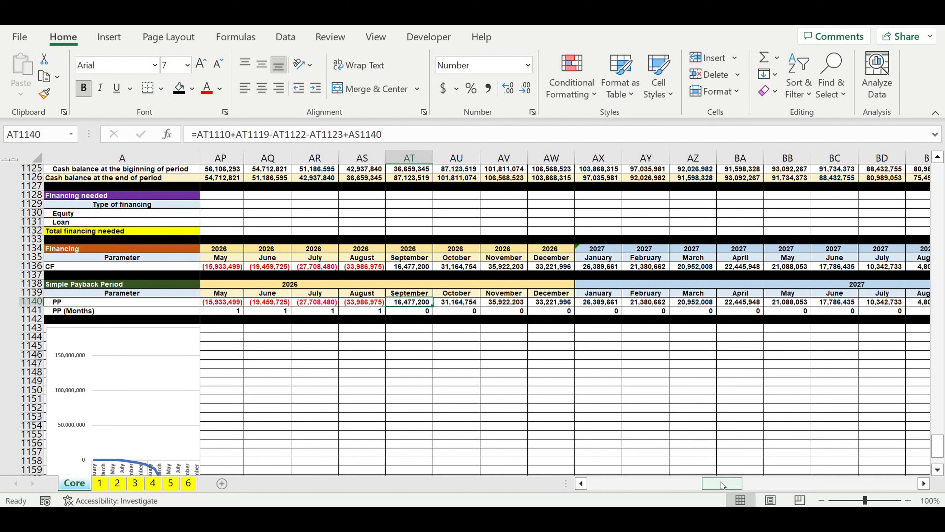
# Step: Return to the PP chart and select only the September 2026 point on its line
pyautogui.moveTo(721, 482); pyautogui.dragTo(543, 490)
pyautogui.scroll(-3, 428, 433)
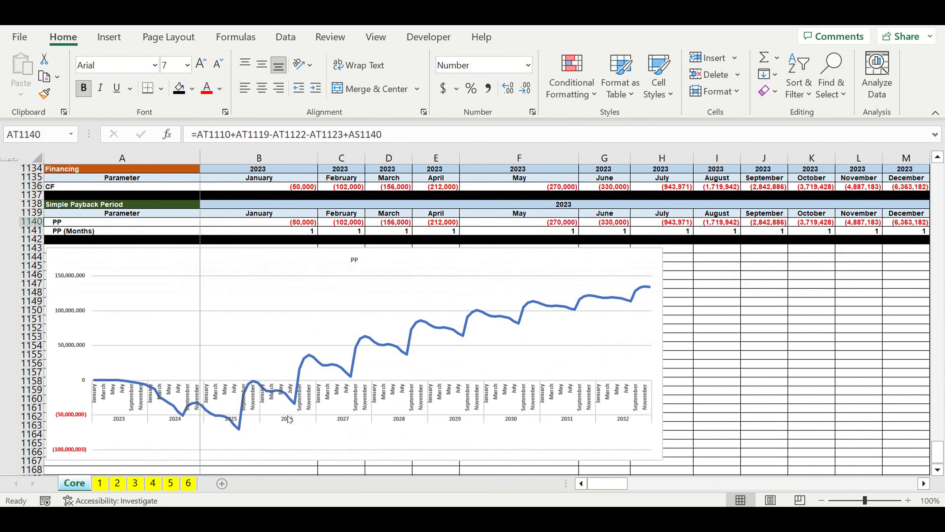
pyautogui.click(299, 378)
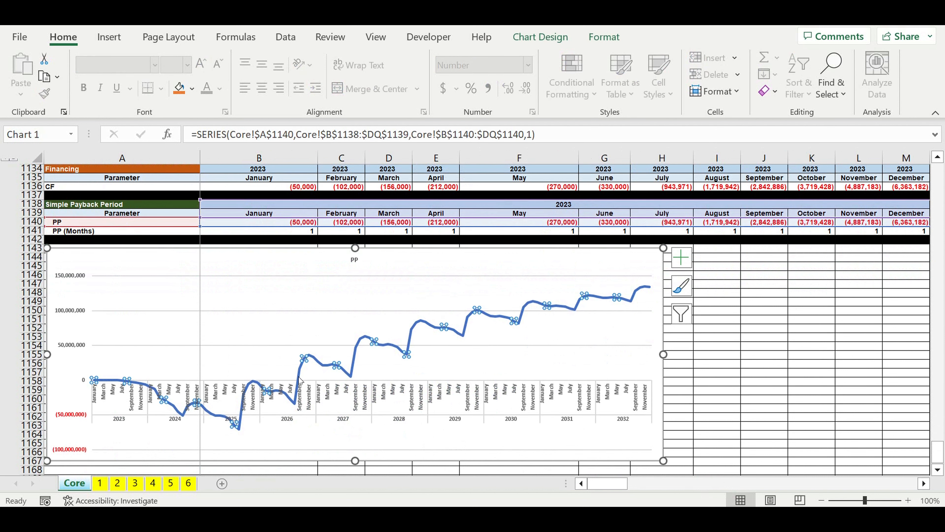
pyautogui.click(299, 379)
pyautogui.rightClick(299, 367)
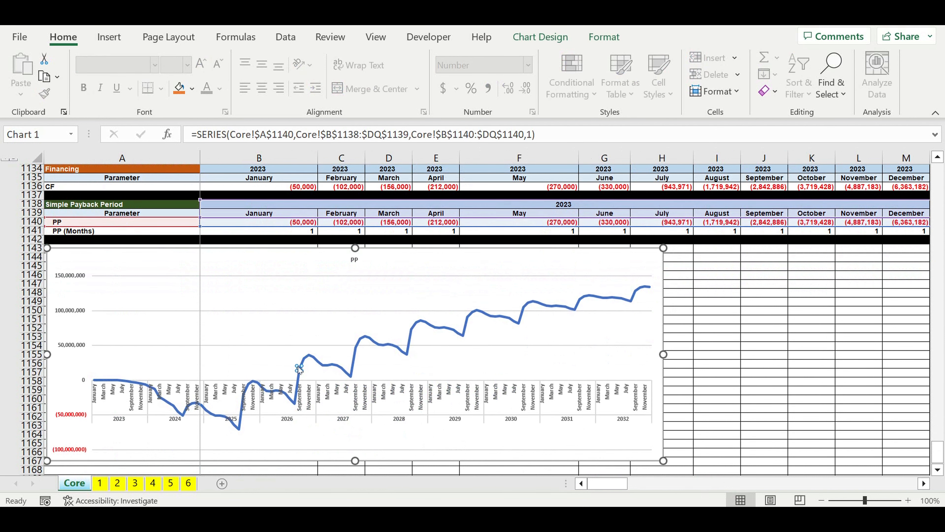
pyautogui.doubleClick(299, 368)
pyautogui.click(932, 170)
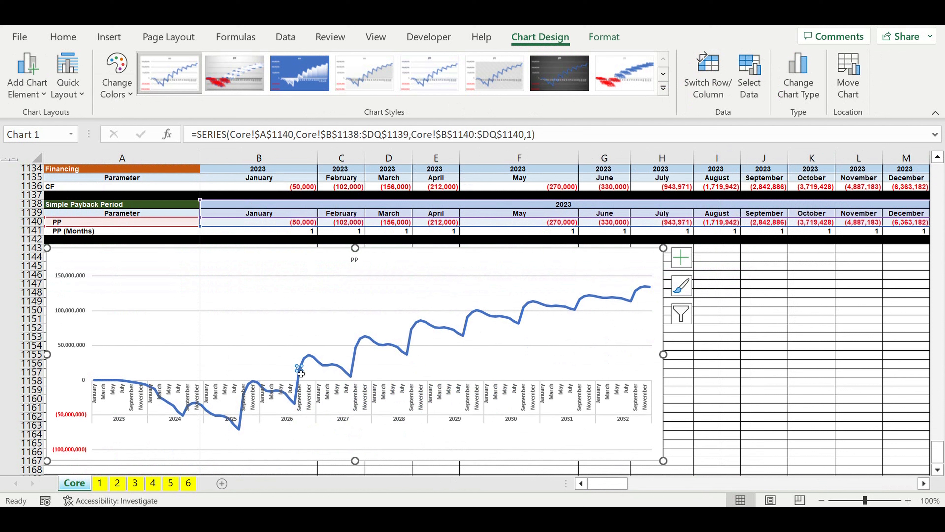
pyautogui.moveTo(301, 372)
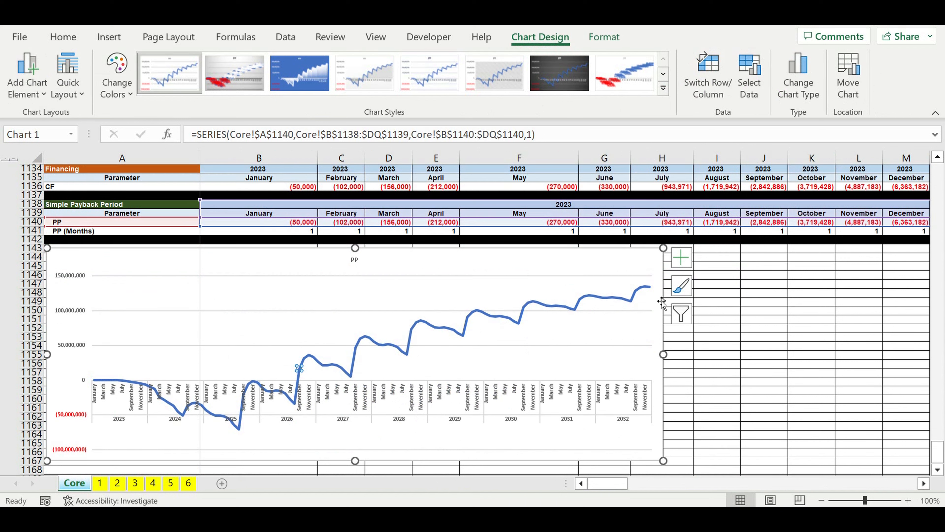
# Step: Check the September 2026 value in the PP row against the PP chart, and deselect the chart
pyautogui.moveTo(607, 483); pyautogui.dragTo(713, 471)
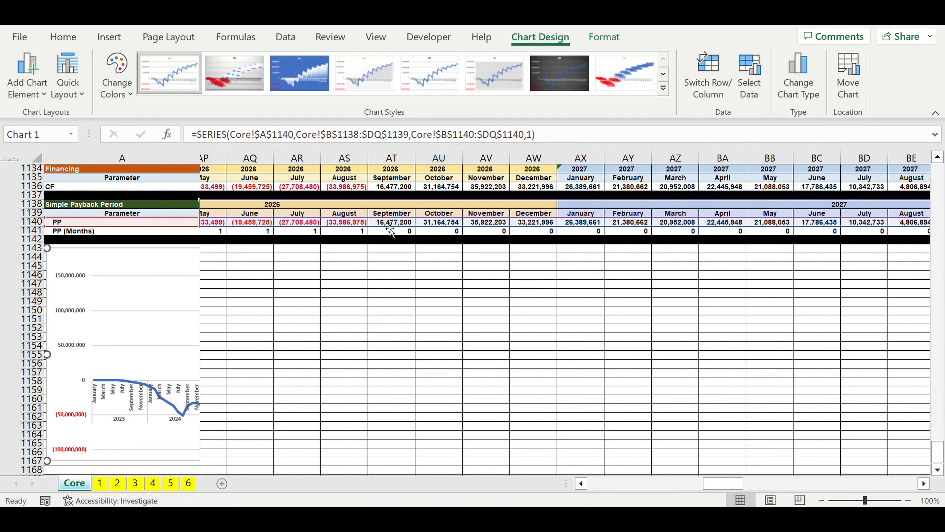
pyautogui.moveTo(724, 481); pyautogui.dragTo(610, 483)
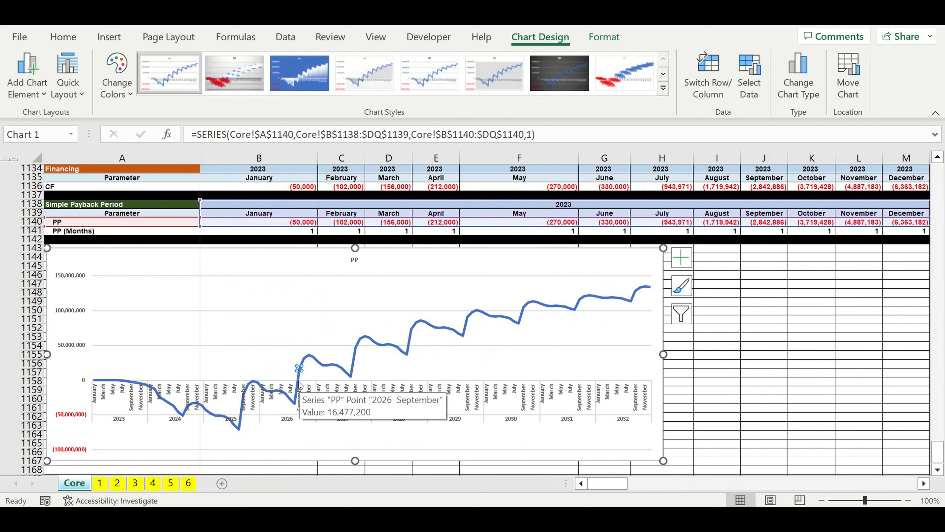
pyautogui.click(755, 369)
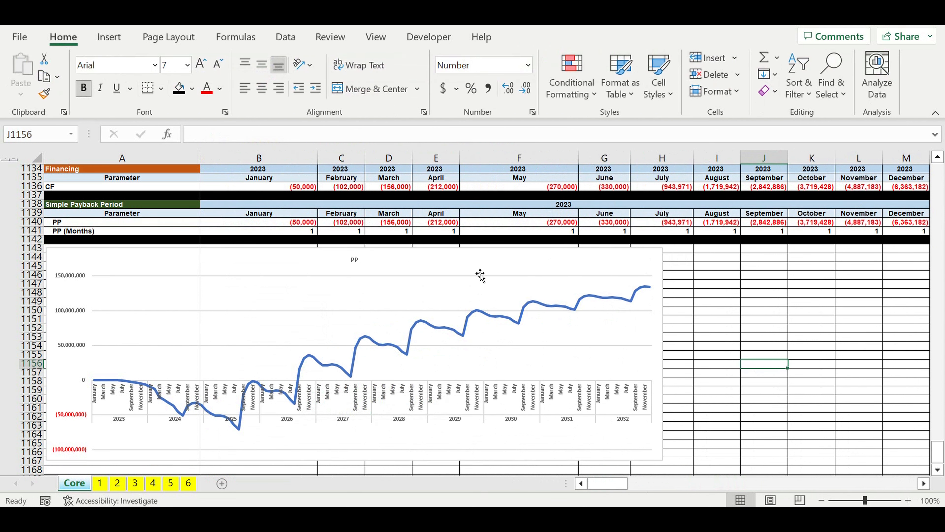
# Step: Copy the PP chart and paste the copy at cell F1 at the start of the Core sheet
pyautogui.click(480, 276)
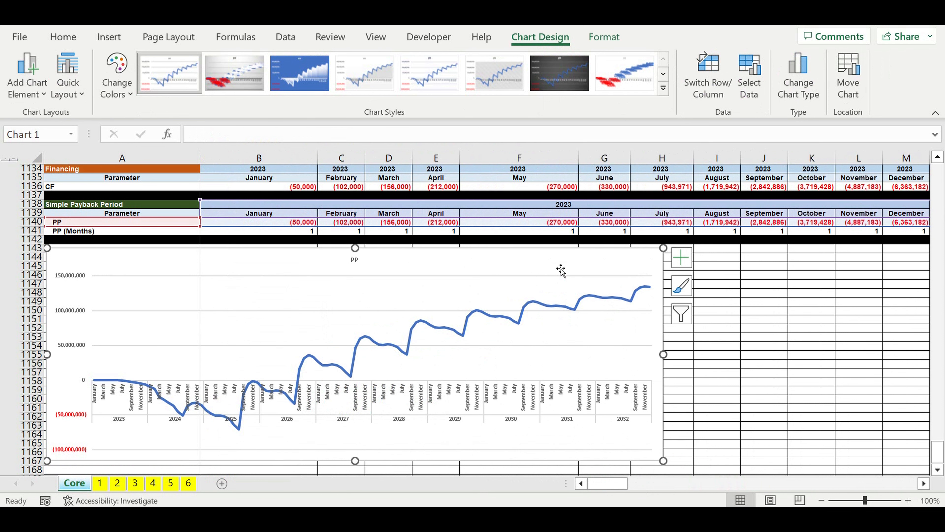
pyautogui.moveTo(940, 450); pyautogui.dragTo(922, 100)
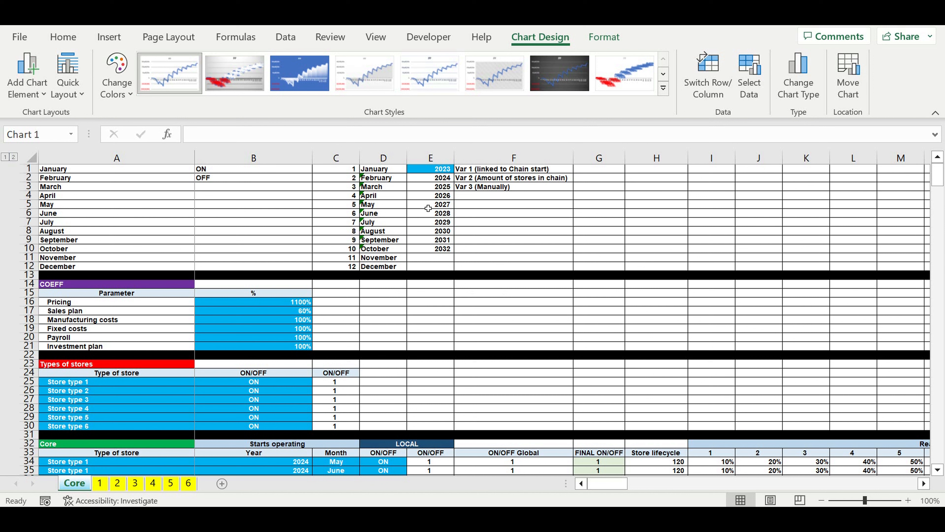
pyautogui.click(472, 170)
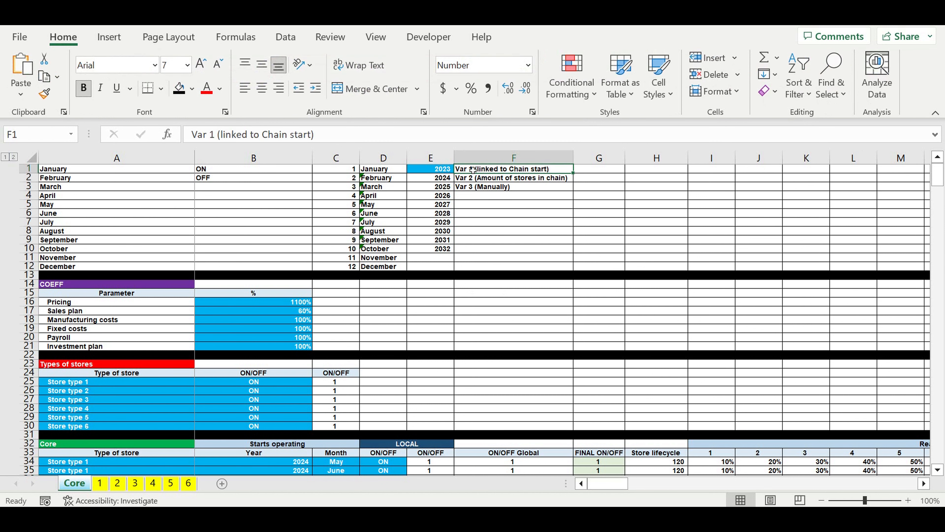
pyautogui.hotkey('ctrl', 'v')
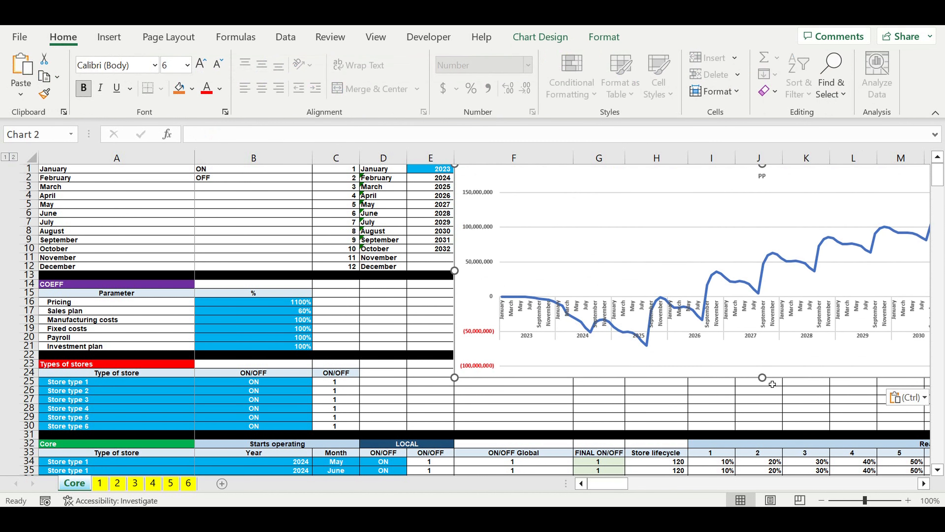
# Step: Move the pasted PP chart beside the COEFF table, starting in column C, and stretch its height down to row 30
pyautogui.moveTo(508, 181); pyautogui.dragTo(395, 185)
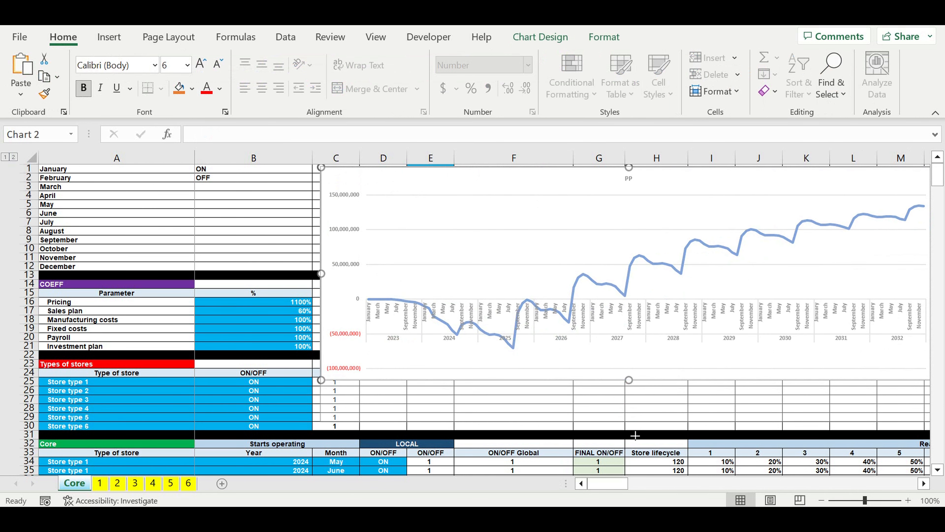
pyautogui.moveTo(635, 436); pyautogui.dragTo(635, 434)
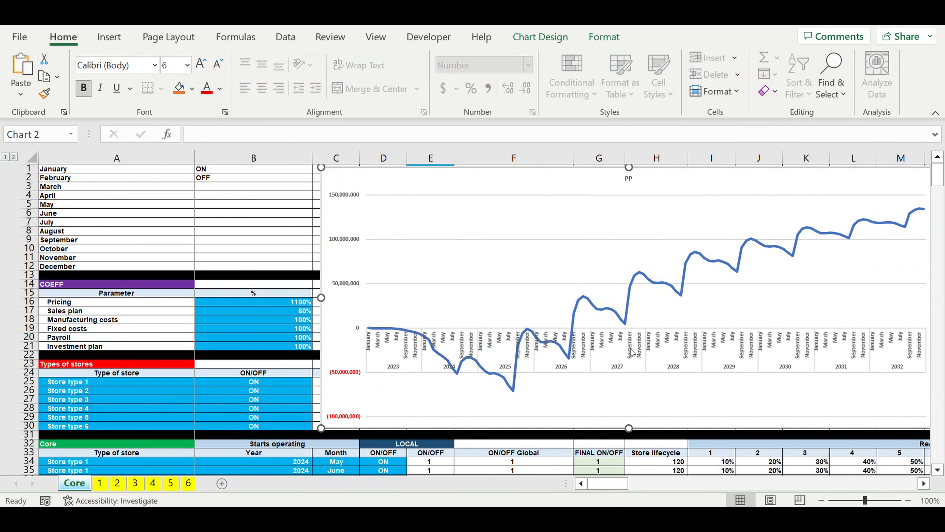
pyautogui.click(664, 465)
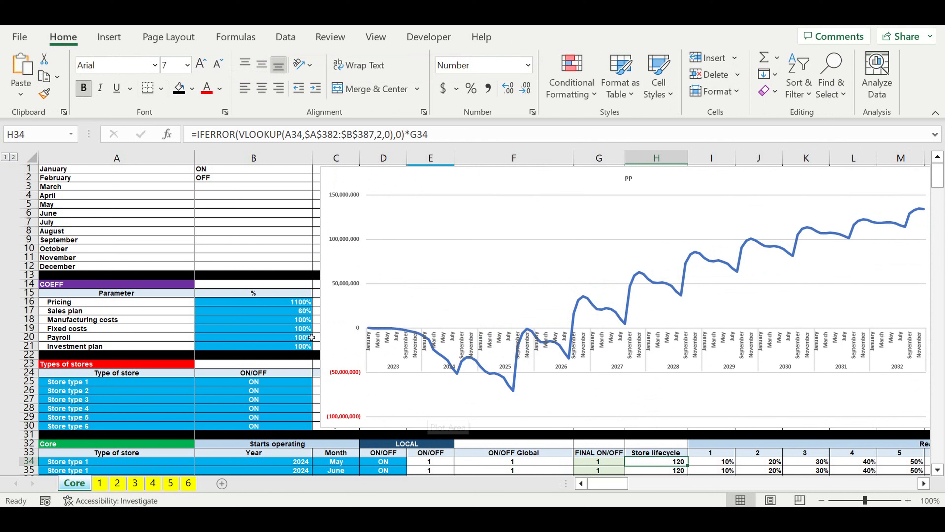
# Step: Raise the Sales plan coefficient in B17 in turn to 70%, 80%, 90% and 100% to test the PP chart
pyautogui.click(288, 313)
pyautogui.write('7')
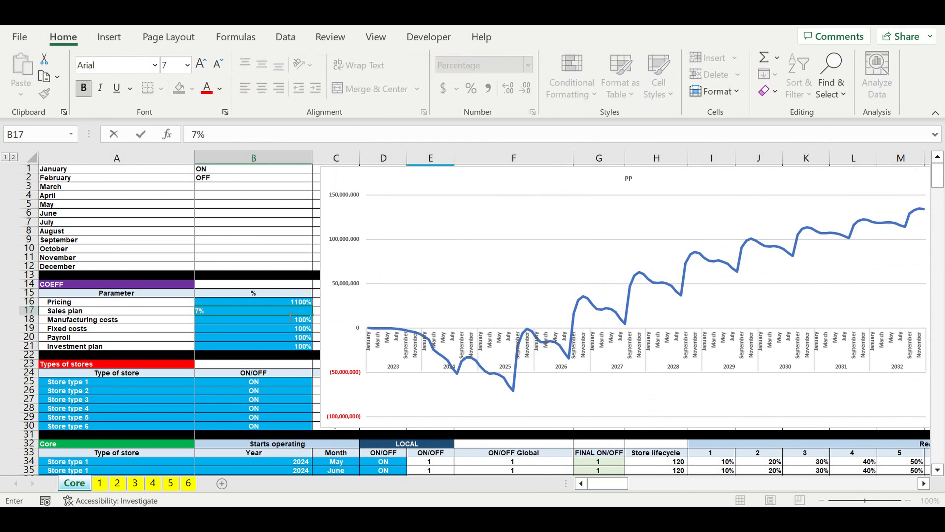
pyautogui.write('0')
pyautogui.press('Return')
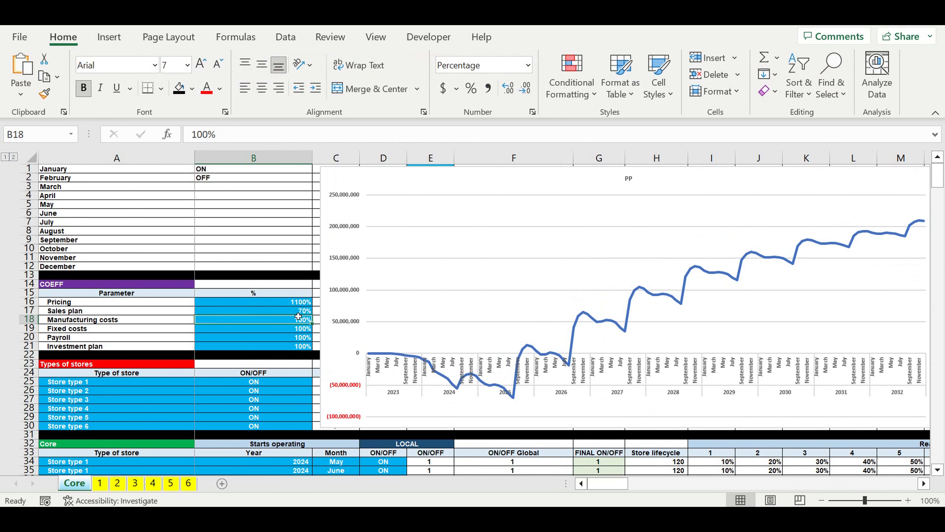
pyautogui.press('Up')
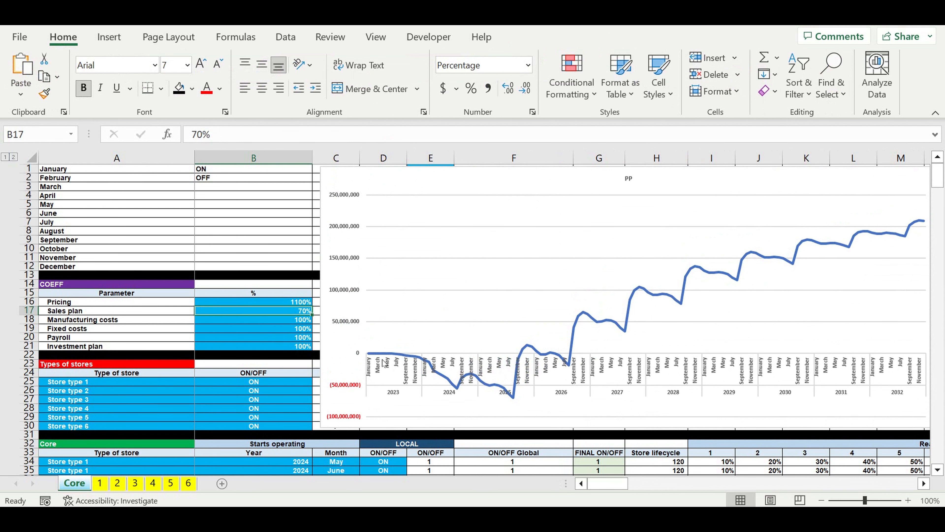
pyautogui.write('8')
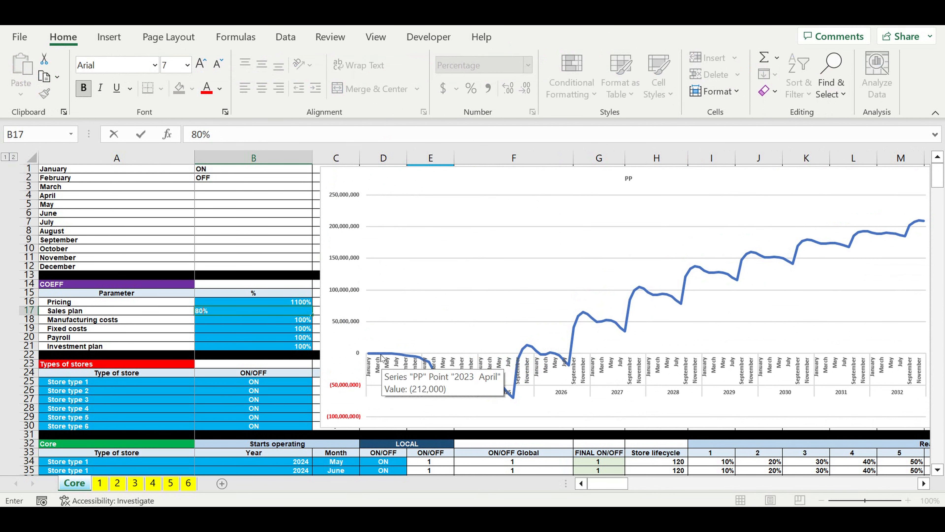
pyautogui.press('Return')
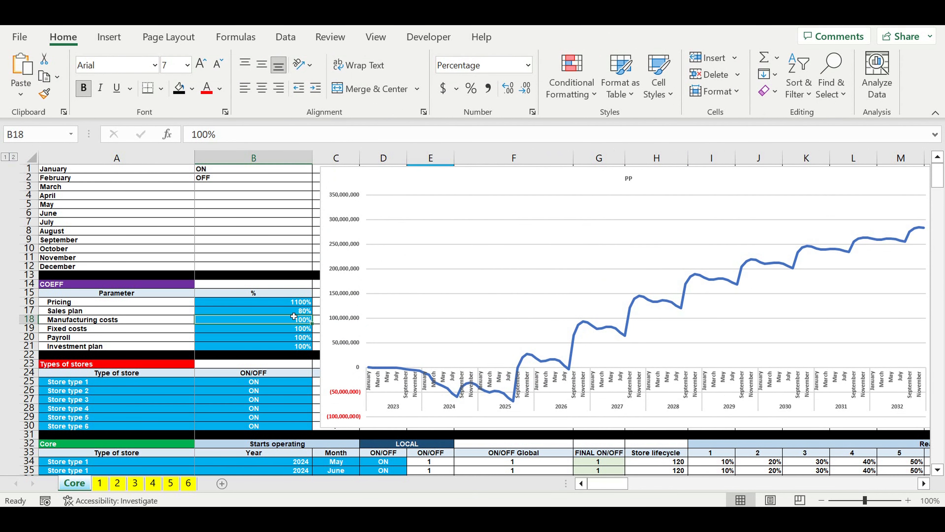
pyautogui.press('Up')
pyautogui.write('90')
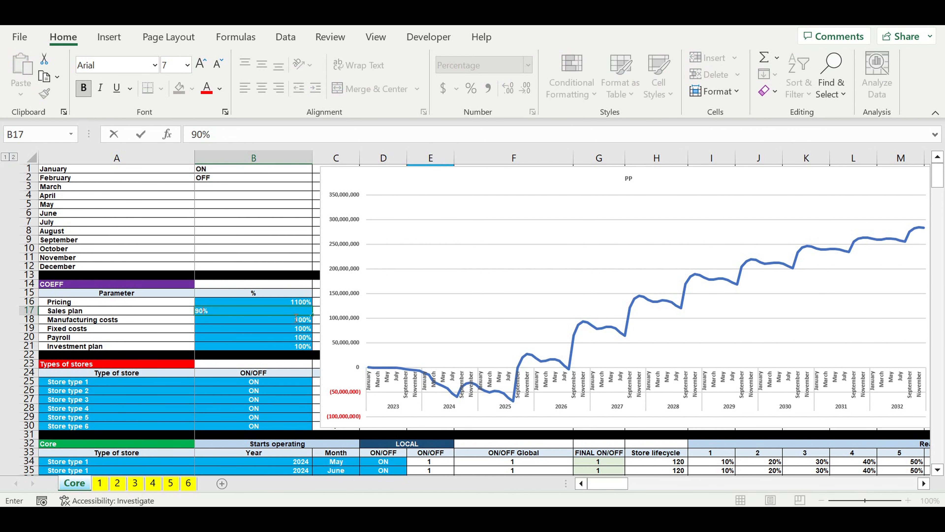
pyautogui.hotkey('ctrl', 'Return')
pyautogui.write('1')
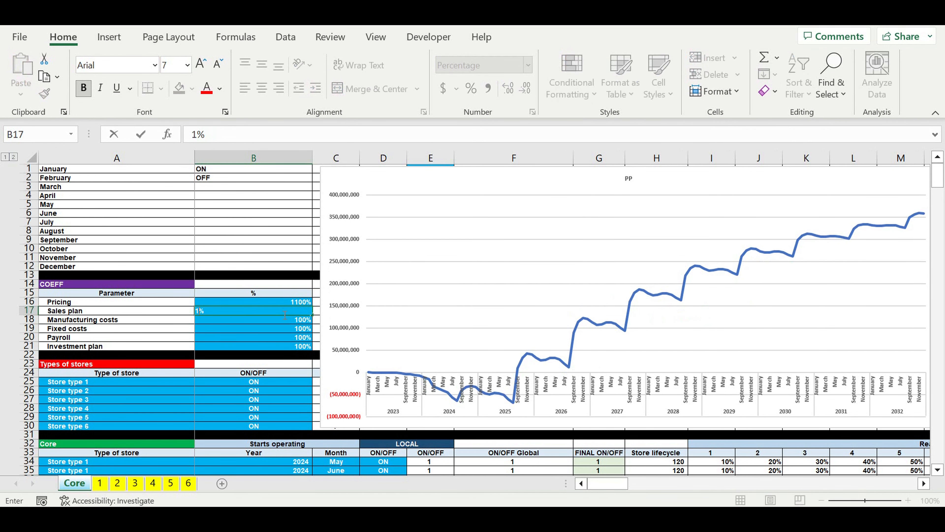
pyautogui.write('00')
# Step: Set the Pricing coefficient to 1000% and the Manufacturing costs coefficient to 120% in the COEFF table
pyautogui.click(286, 303)
pyautogui.write('1')
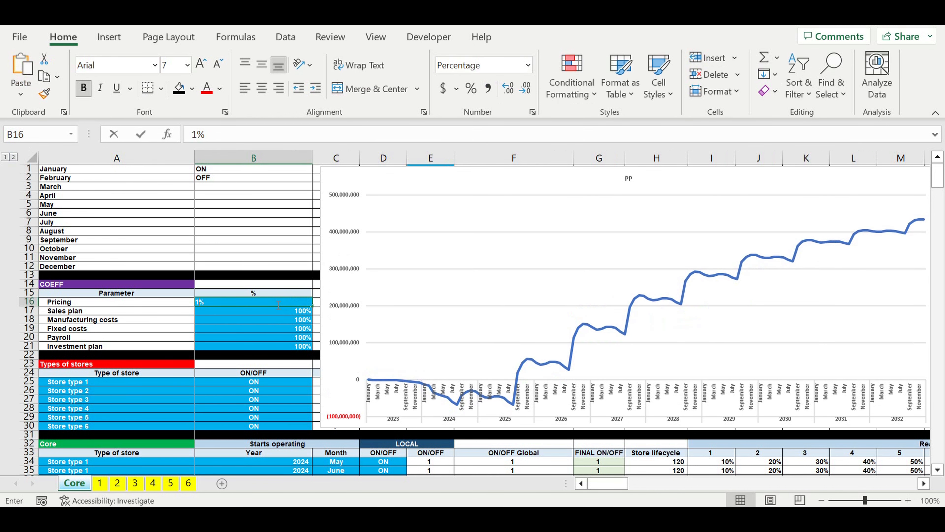
pyautogui.write('000')
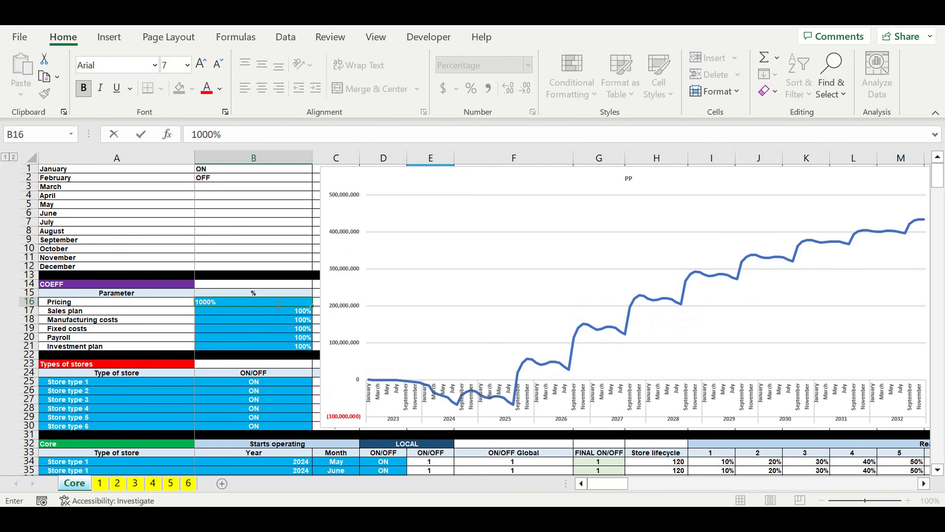
pyautogui.press('Return')
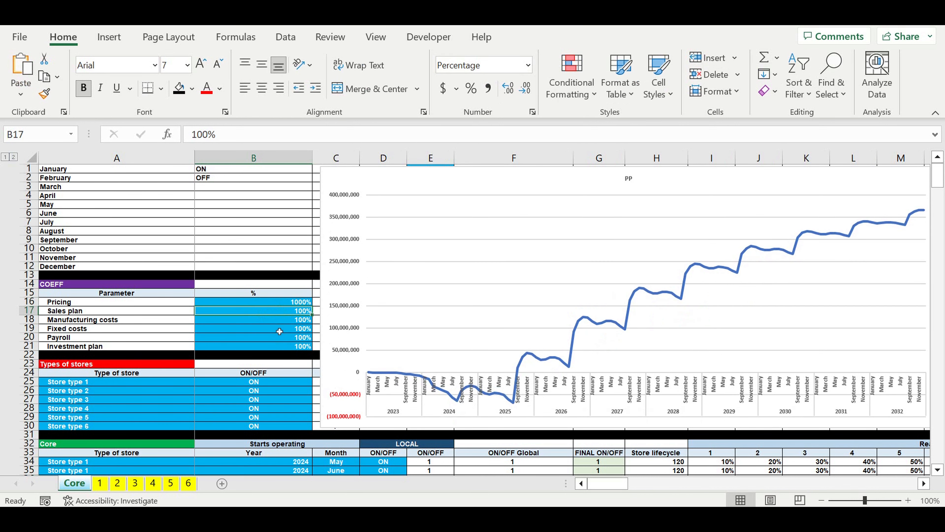
pyautogui.click(282, 323)
pyautogui.write('120')
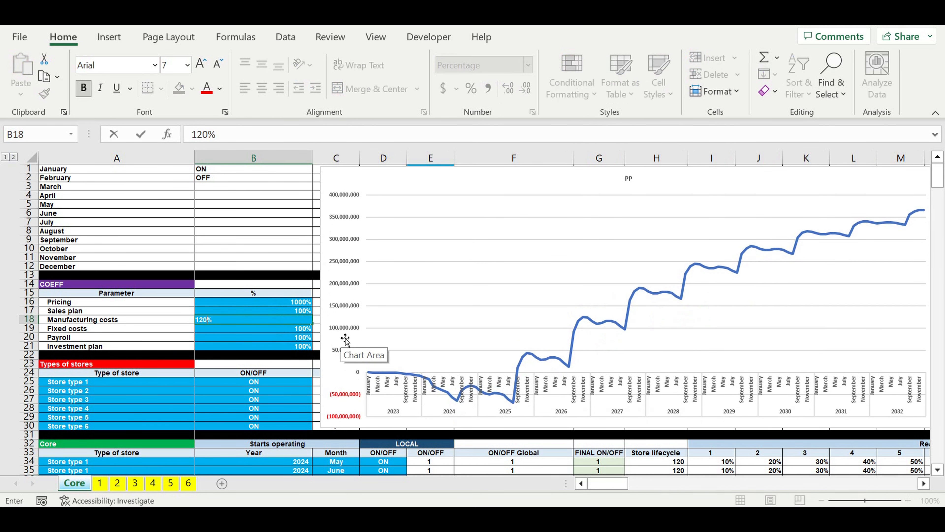
pyautogui.press('Return')
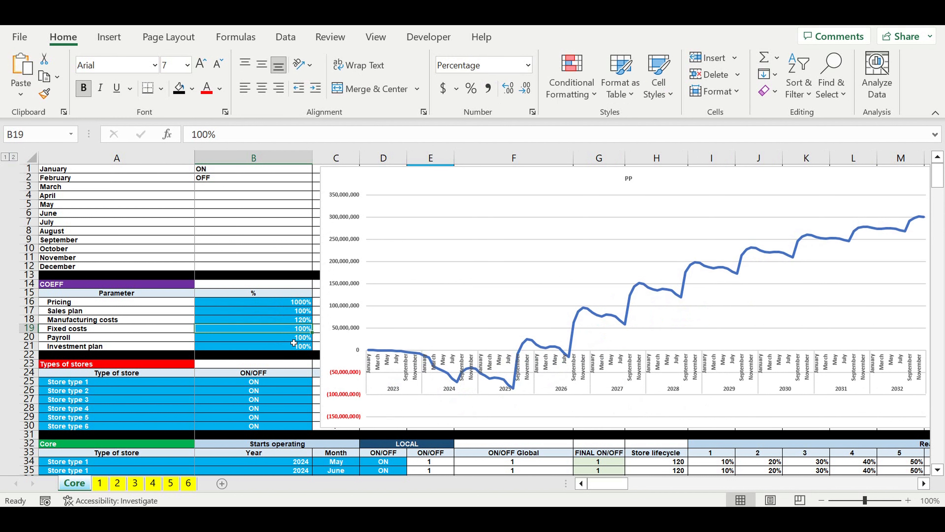
pyautogui.click(290, 347)
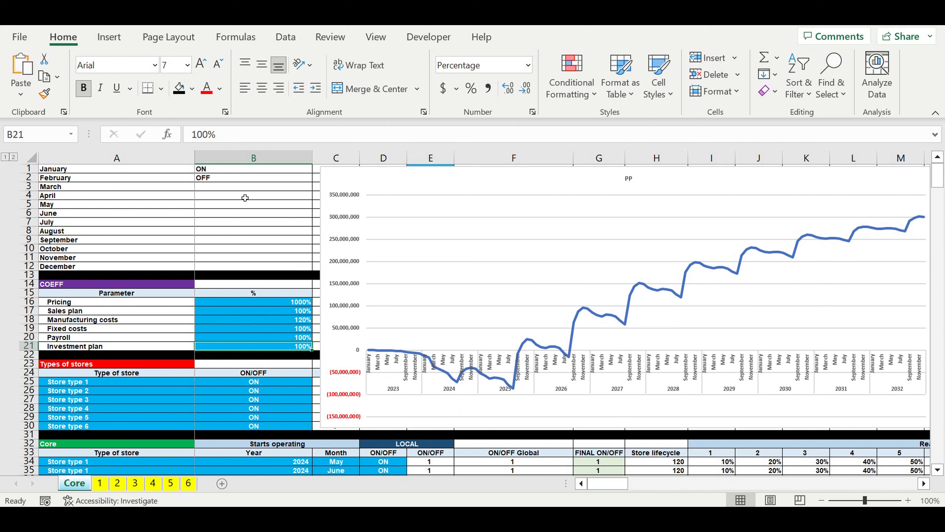
pyautogui.moveTo(245, 197); pyautogui.dragTo(255, 268)
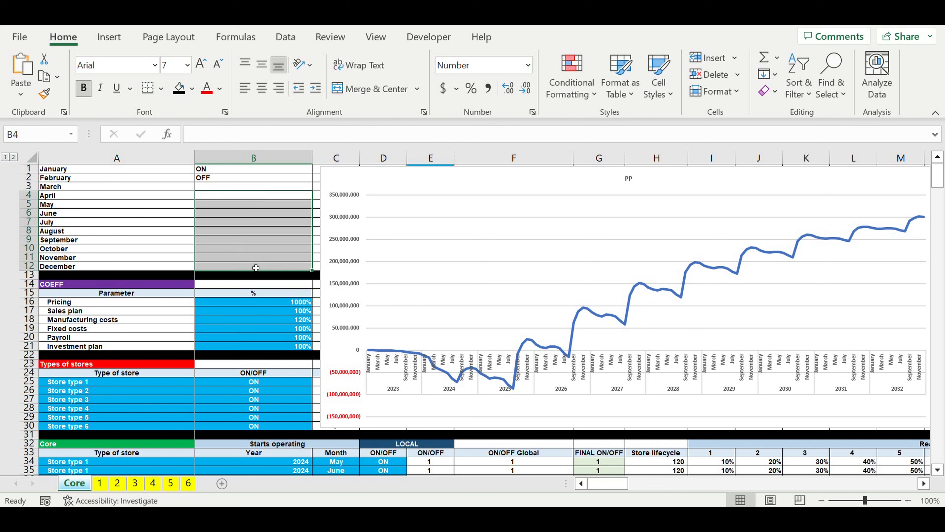
pyautogui.moveTo(282, 302); pyautogui.dragTo(285, 346)
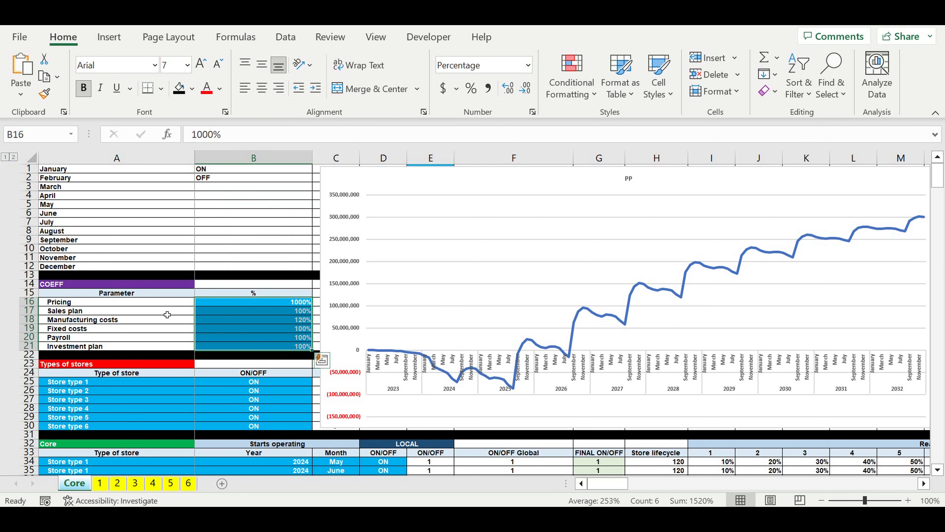
pyautogui.press('Left')
pyautogui.moveTo(265, 302); pyautogui.dragTo(269, 346)
# Step: Switch Store type 1, Store type 4 and Store type 6 to OFF in the Types of stores table
pyautogui.click(263, 382)
pyautogui.click(316, 381)
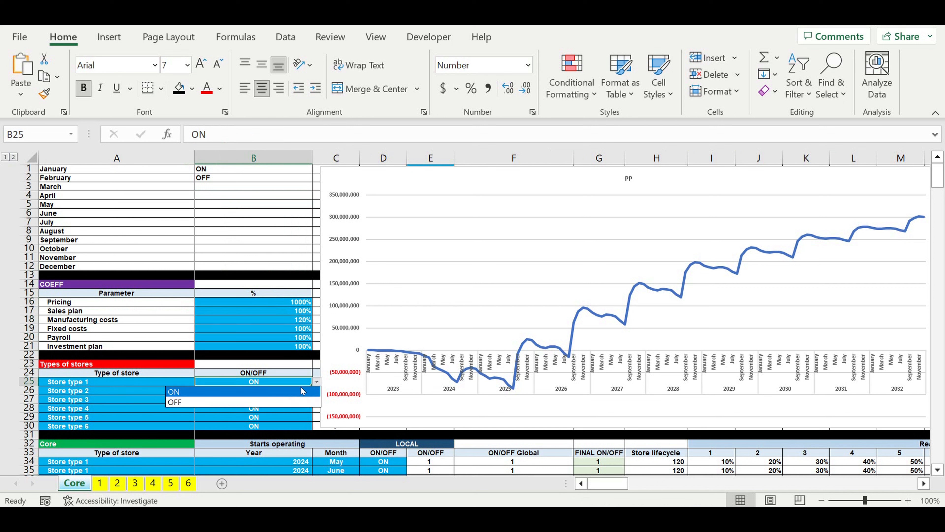
pyautogui.click(276, 399)
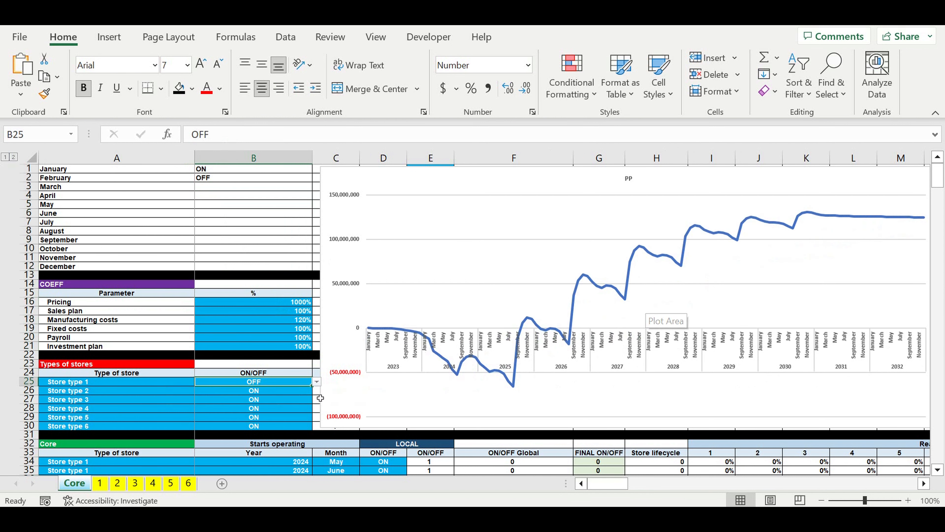
pyautogui.press('Down')
pyautogui.press('Down')
pyautogui.press('Down')
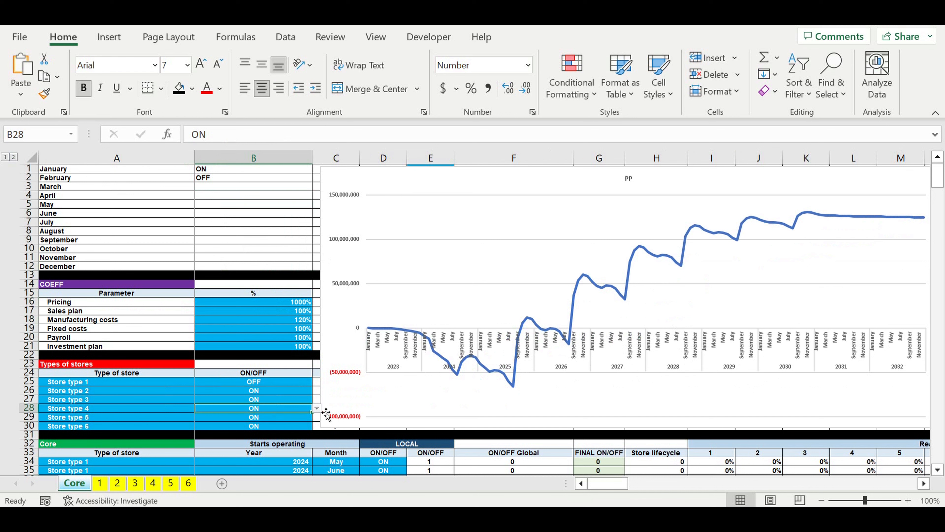
pyautogui.click(316, 408)
pyautogui.click(260, 428)
pyautogui.press('Down')
pyautogui.press('Down')
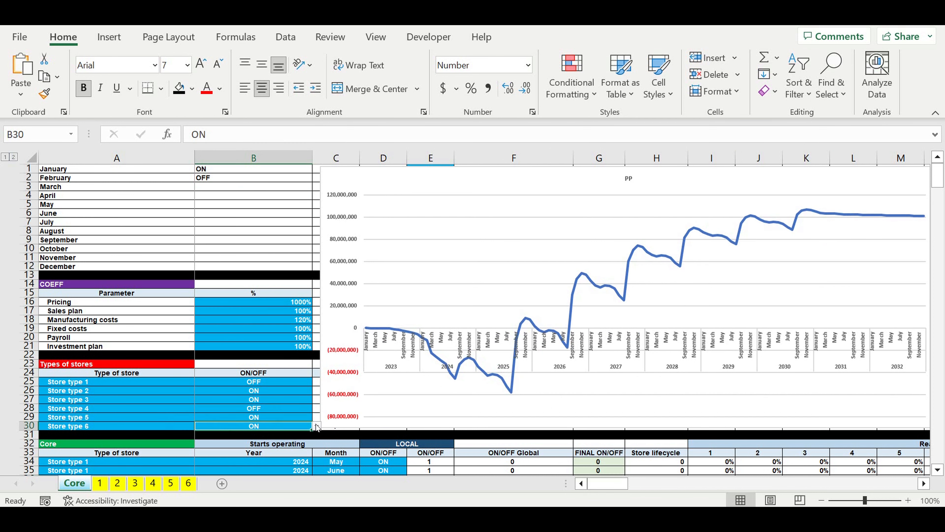
pyautogui.click(317, 427)
pyautogui.click(309, 446)
# Step: Switch Store type 1 back to ON and fill that setting down through Store type 6
pyautogui.click(263, 384)
pyautogui.click(316, 382)
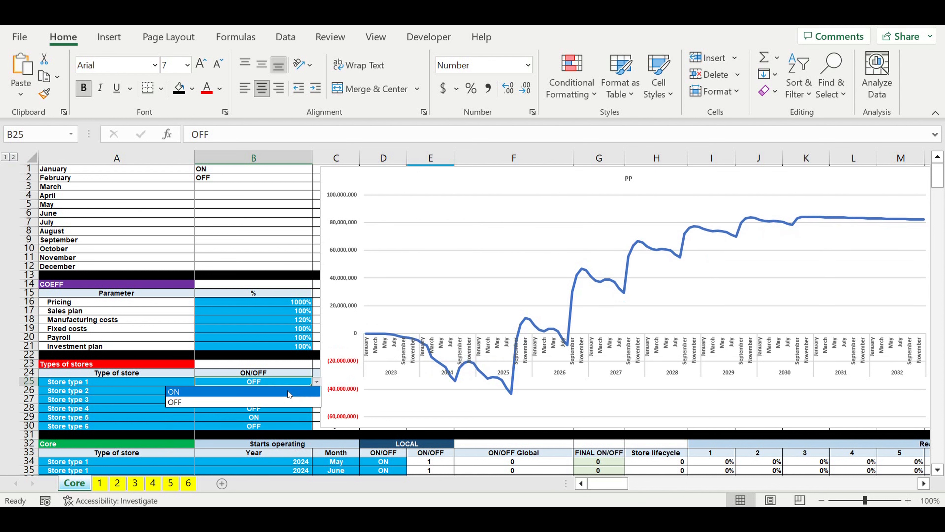
pyautogui.click(290, 394)
pyautogui.moveTo(312, 386); pyautogui.dragTo(297, 429)
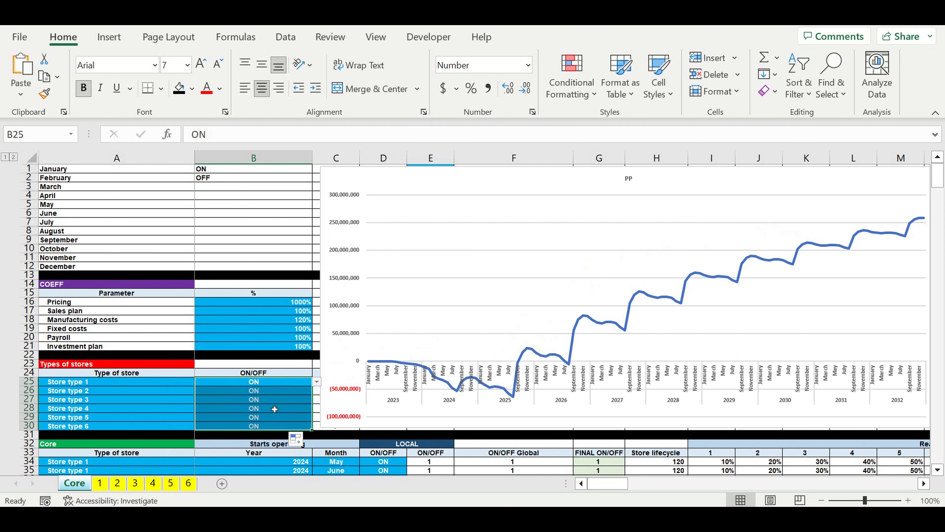
pyautogui.click(276, 409)
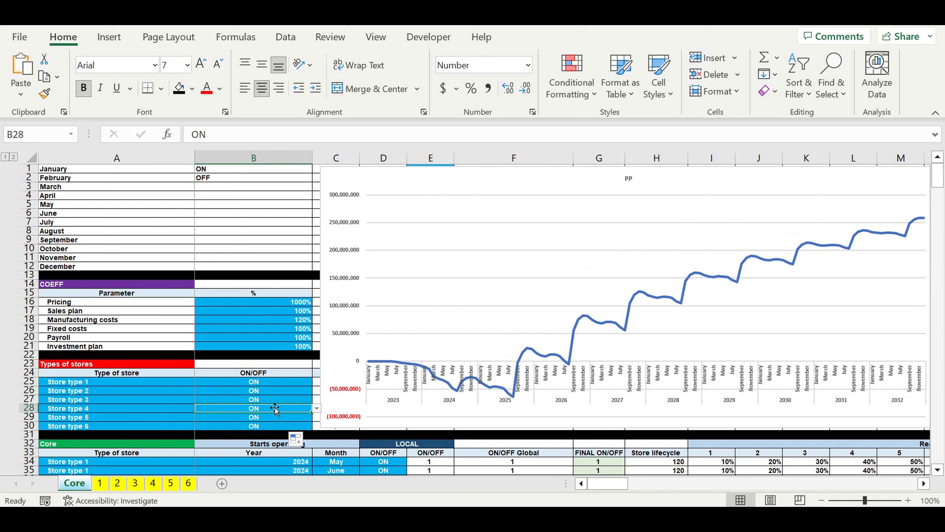
pyautogui.click(277, 391)
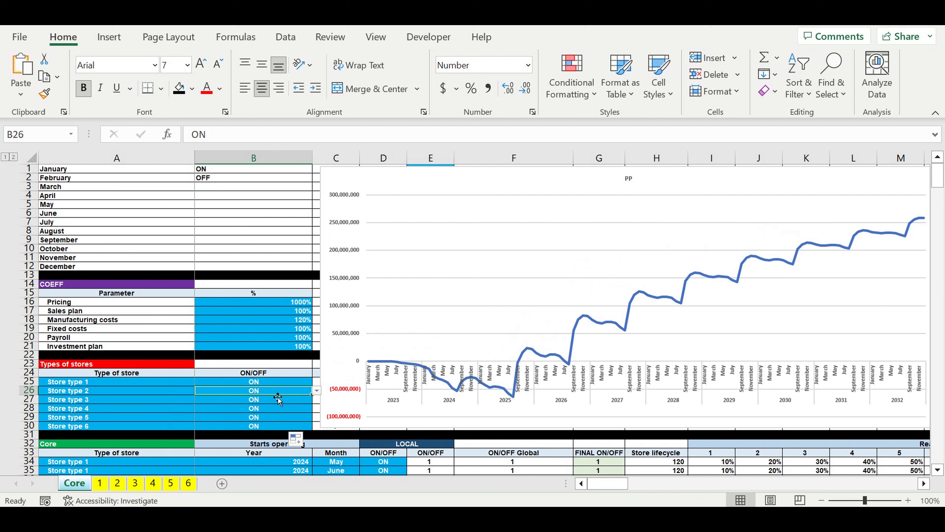
pyautogui.click(268, 385)
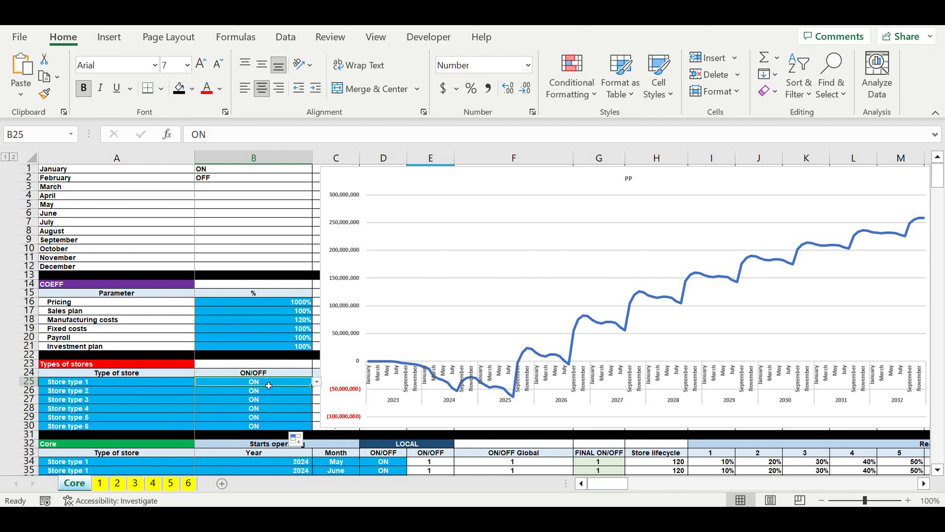
pyautogui.click(276, 400)
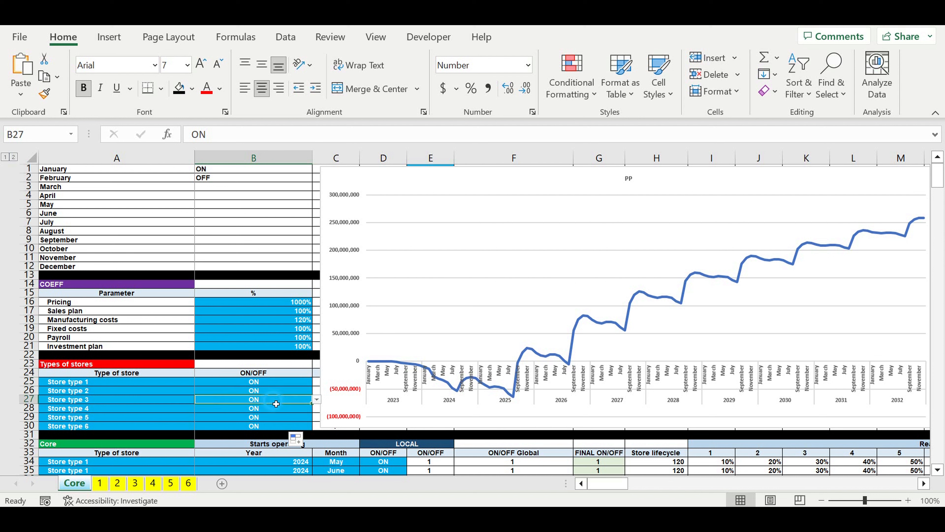